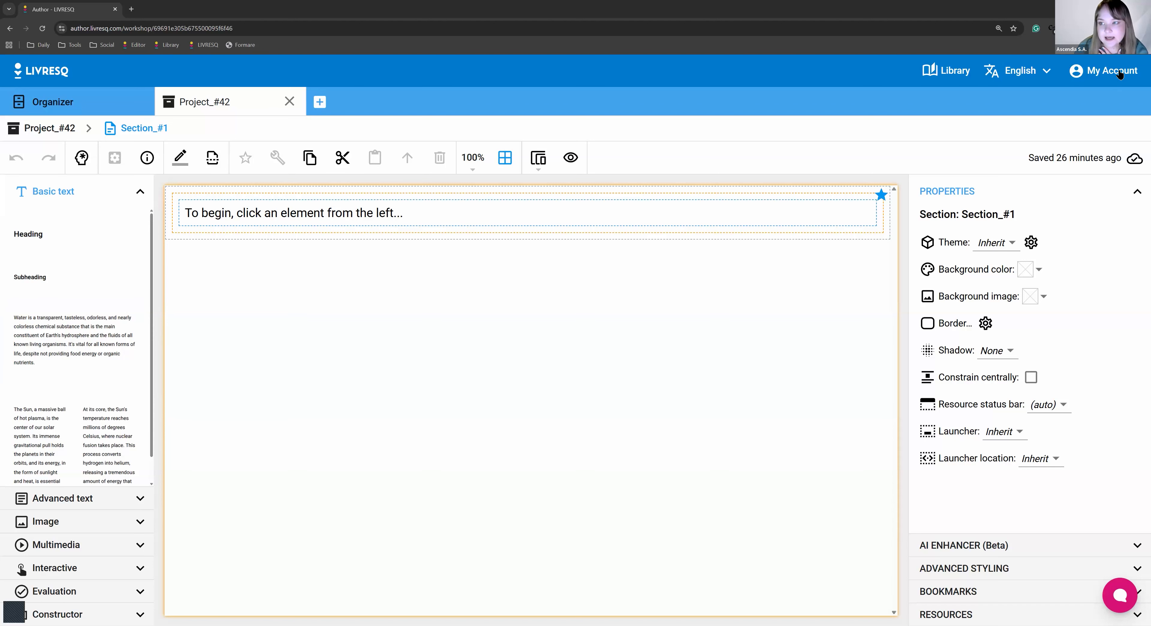
In the account settings, try the expanded and compact element panel layouts.
left_click(1075, 128)
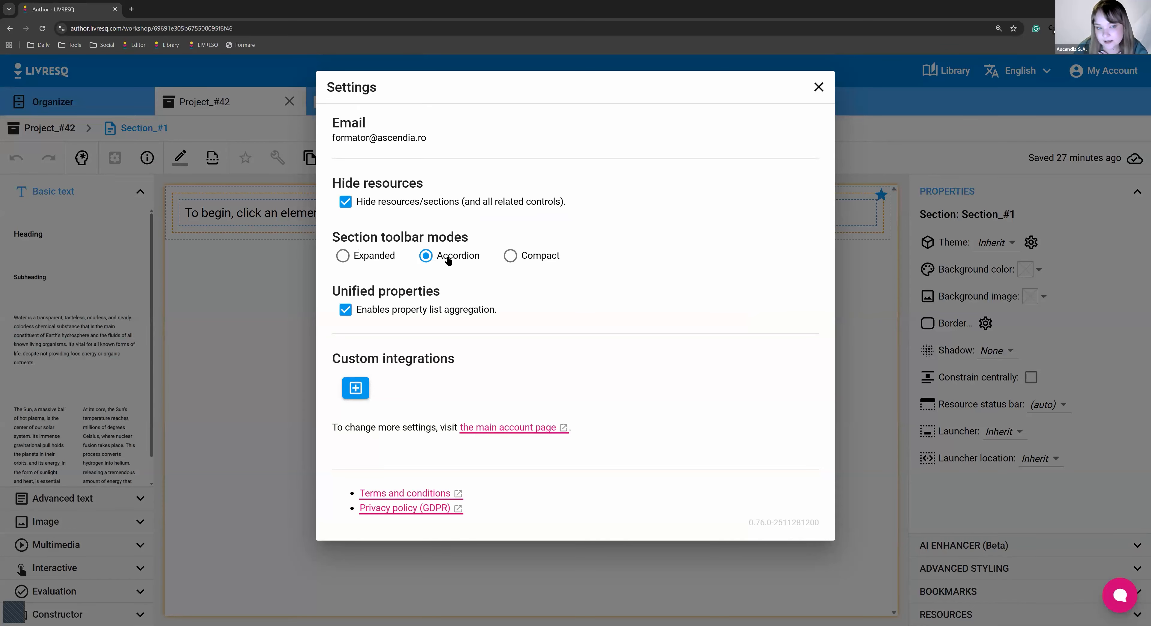
left_click(342, 255)
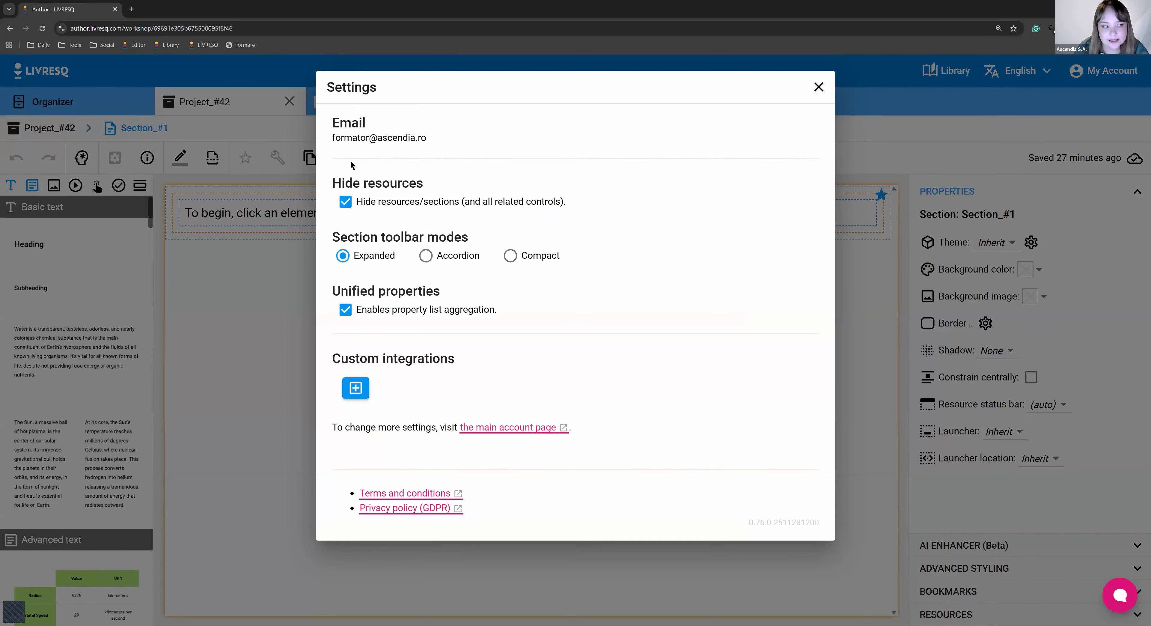
left_click(113, 231)
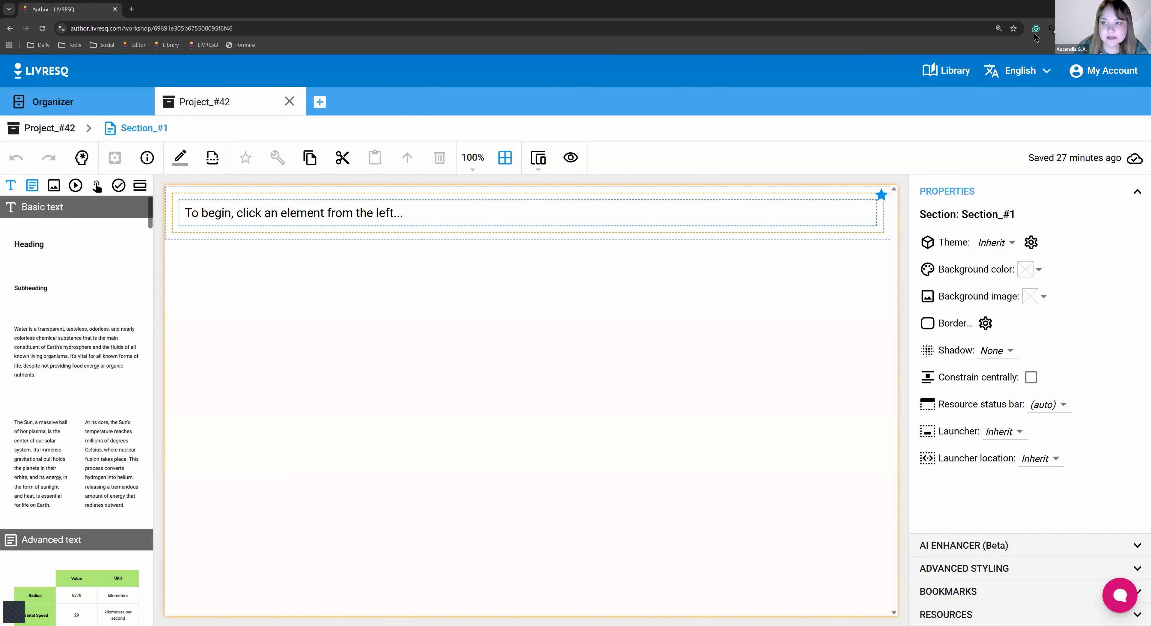
left_click(1078, 71)
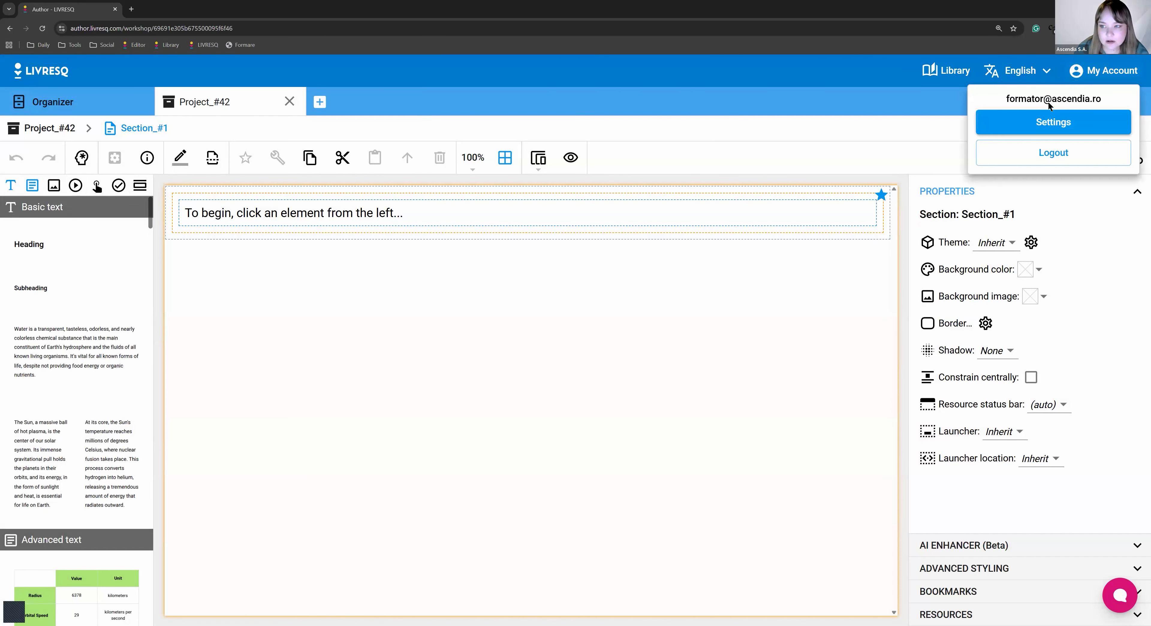
left_click(1046, 121)
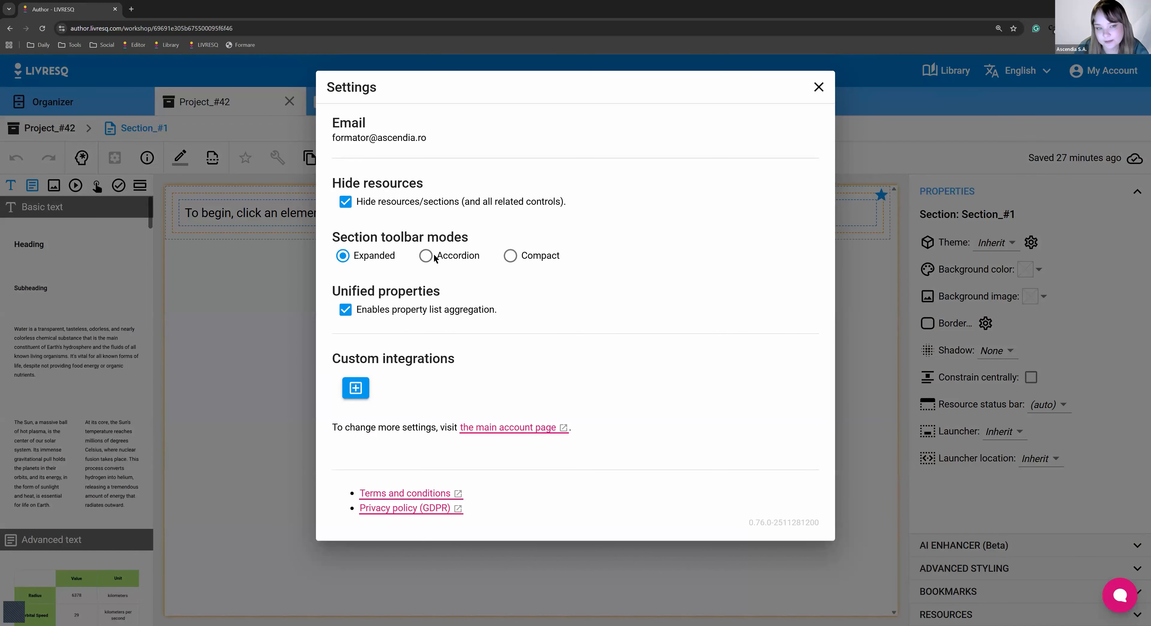
left_click(433, 256)
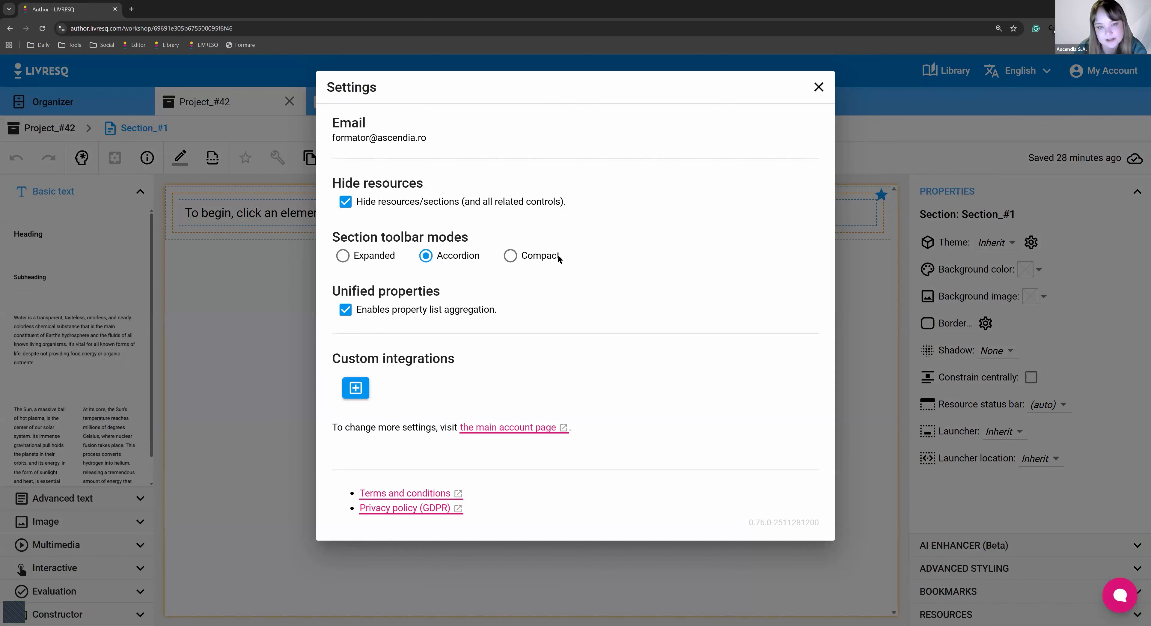
left_click(558, 254)
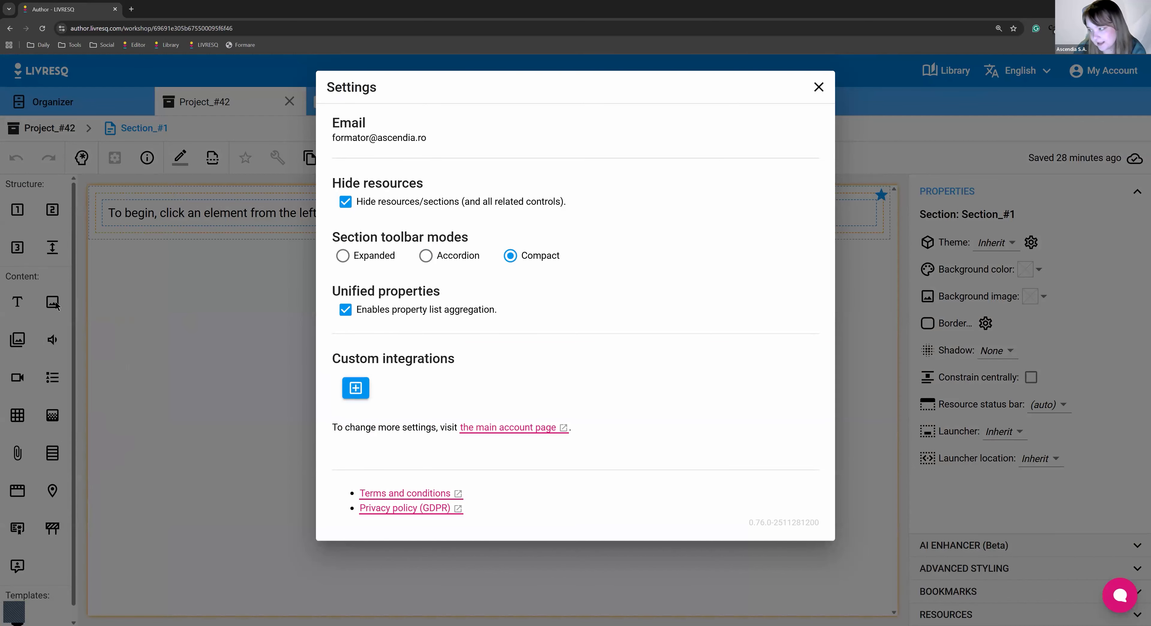
left_click(818, 87)
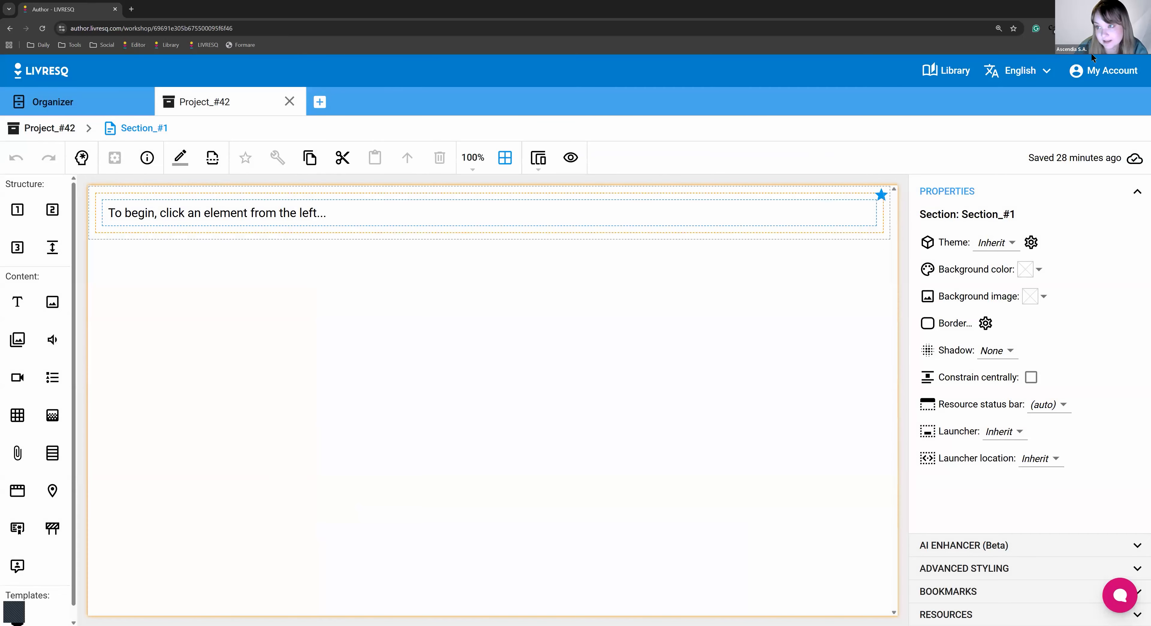
Restore the element panel to accordion mode and return to the editor.
left_click(1094, 80)
left_click(1052, 121)
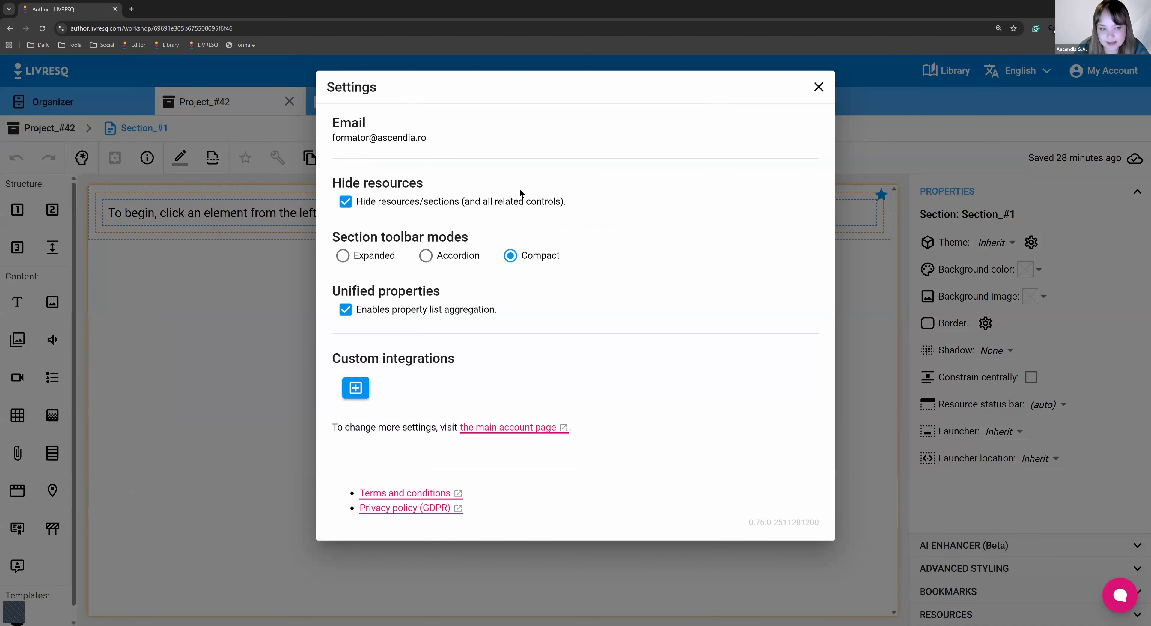
left_click(436, 256)
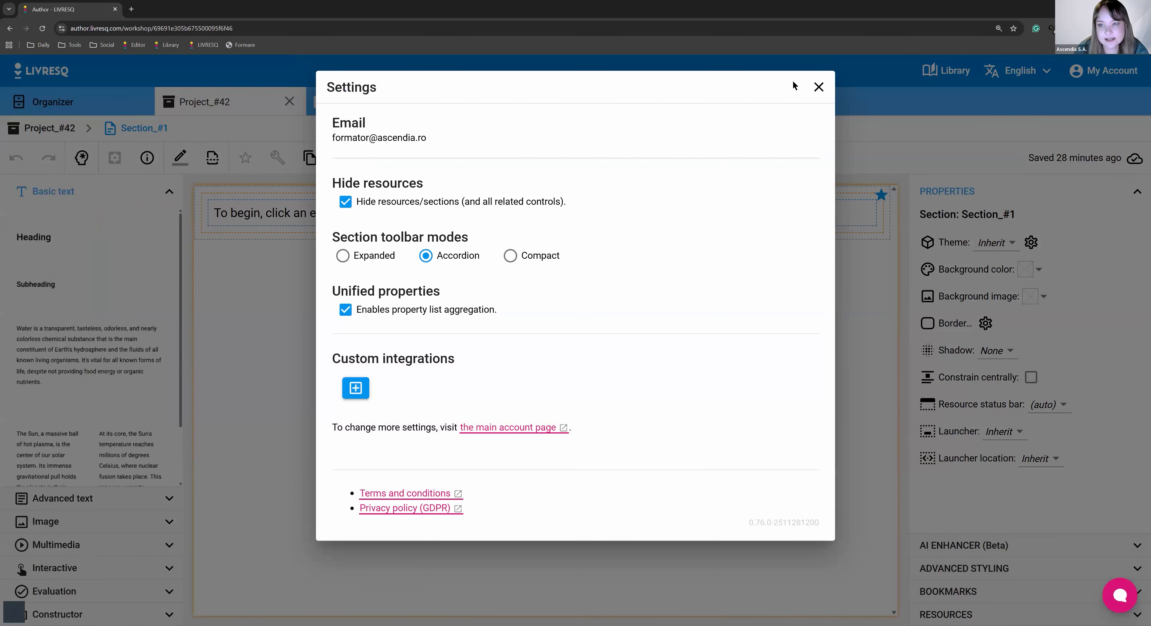
left_click(821, 86)
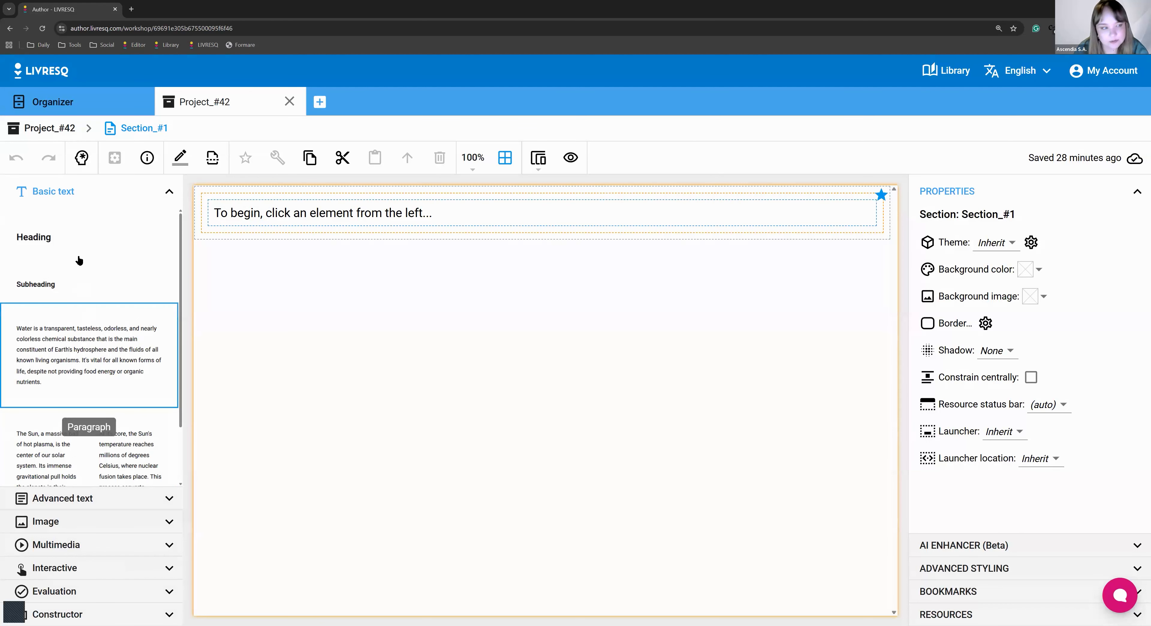
Expand the Advanced text category and scroll through its element thumbnails.
left_click(107, 500)
scroll(120, 420, "down", 2)
scroll(120, 420, "down", 3)
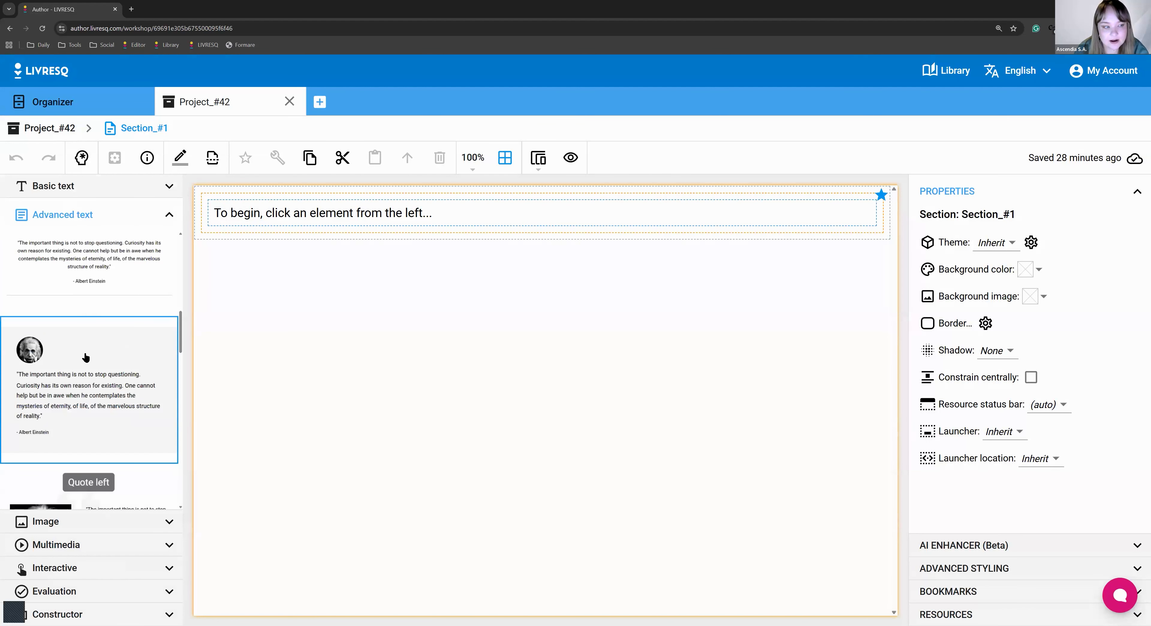
scroll(93, 405, "down", 3)
scroll(94, 461, "down", 3)
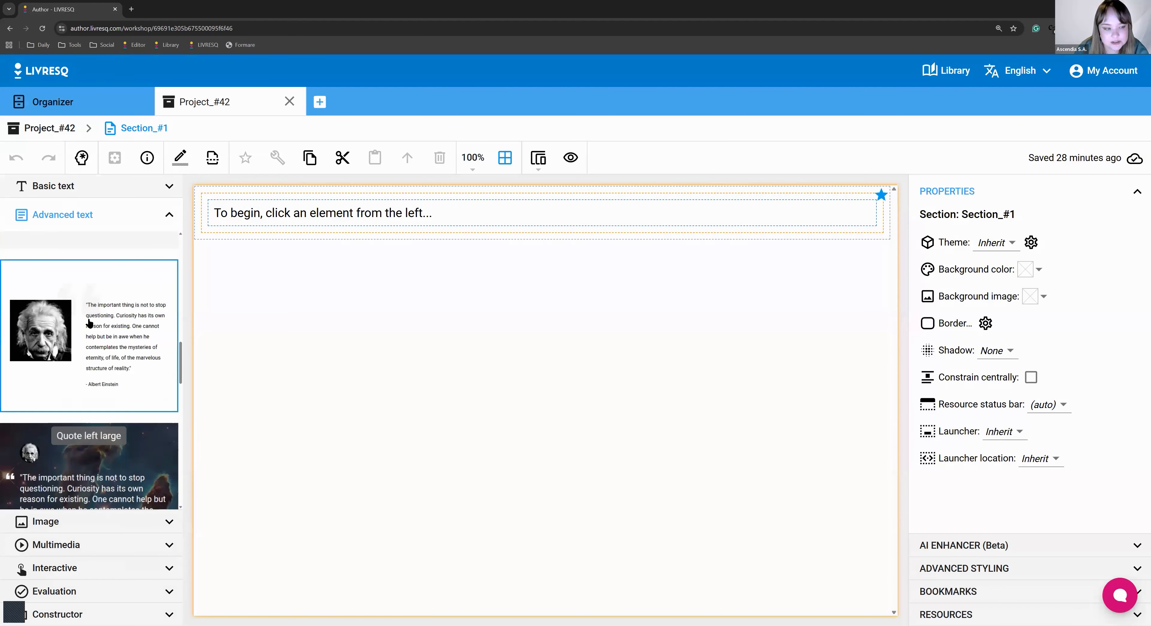
Expand the Image category and browse its beach, skyline and aside layouts.
left_click(96, 527)
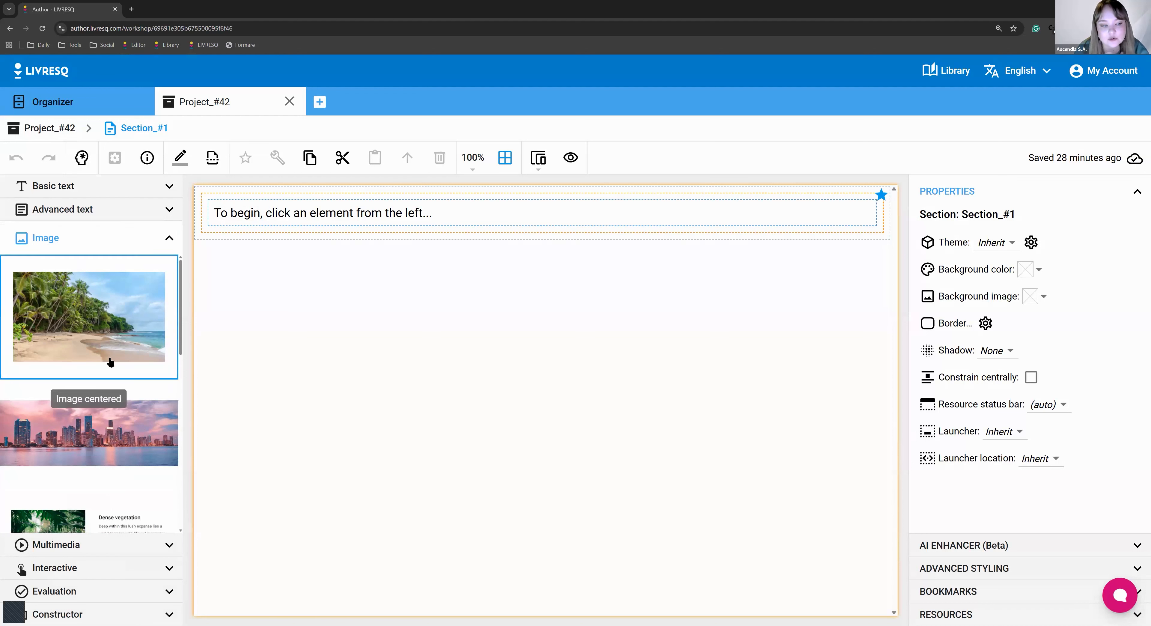
scroll(111, 362, "down", 1)
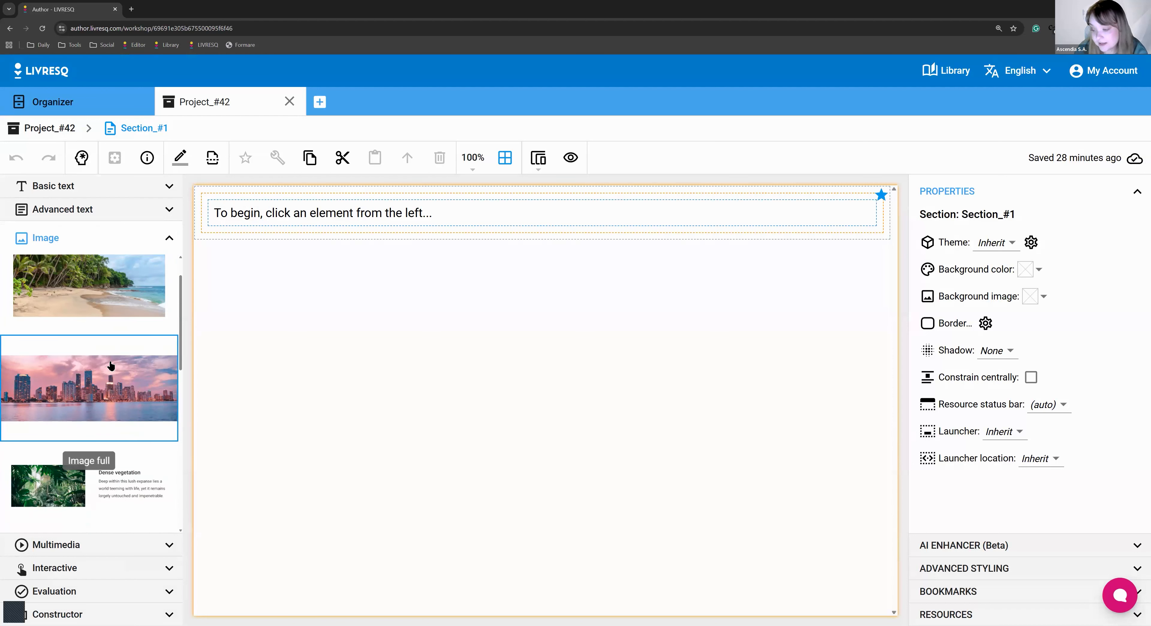
scroll(98, 324, "up", 1)
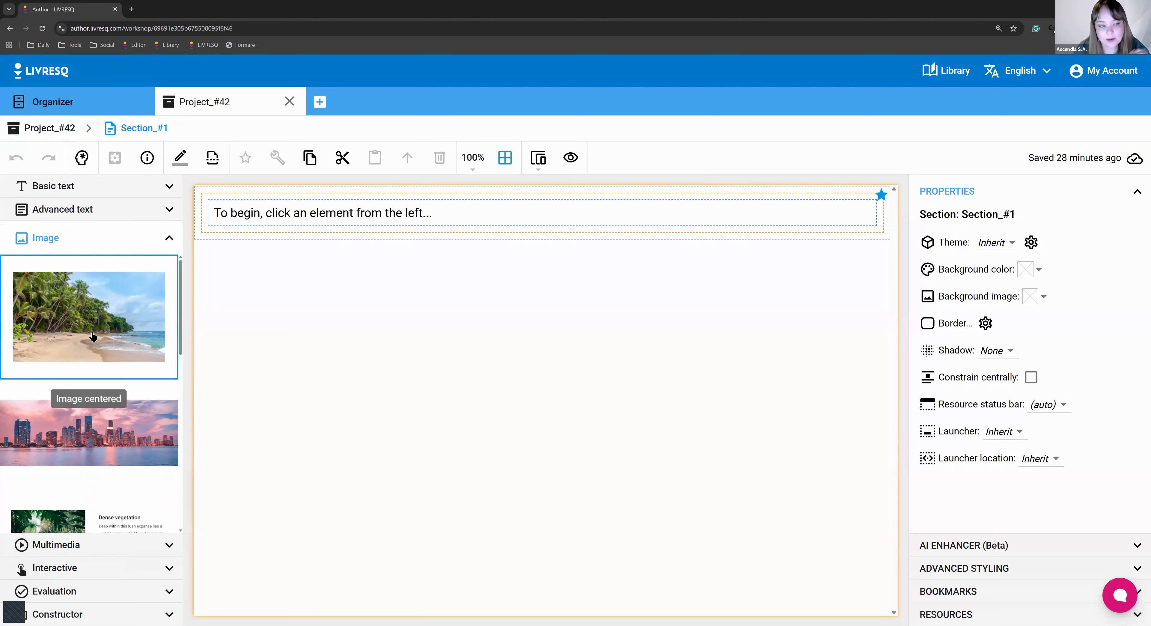
scroll(96, 421, "down", 3)
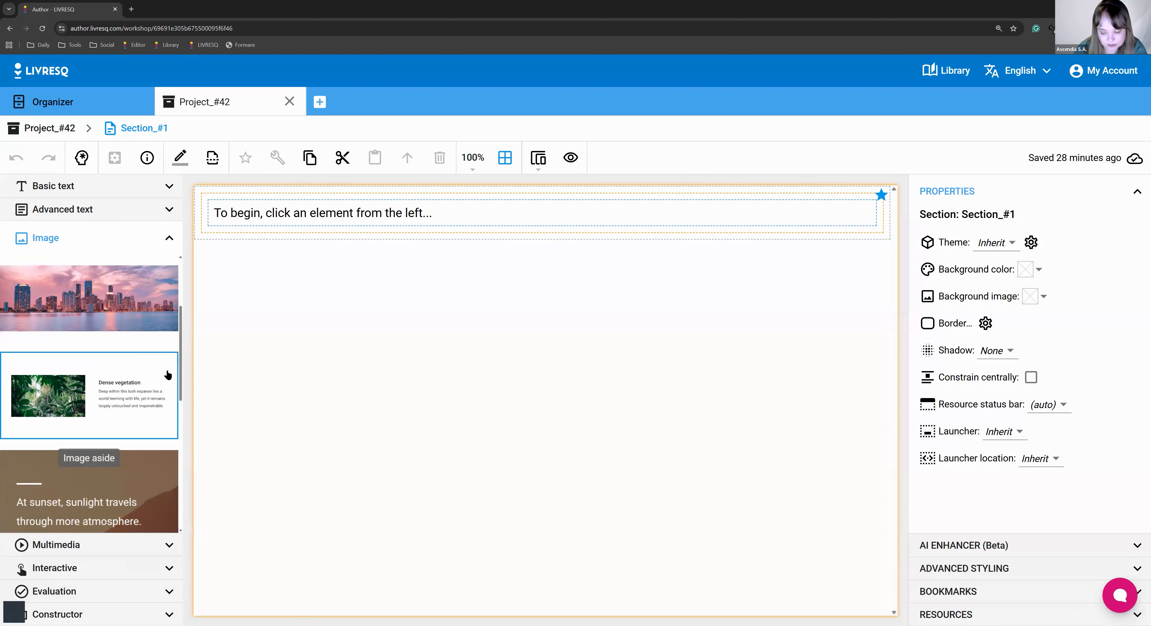
scroll(150, 409, "down", 3)
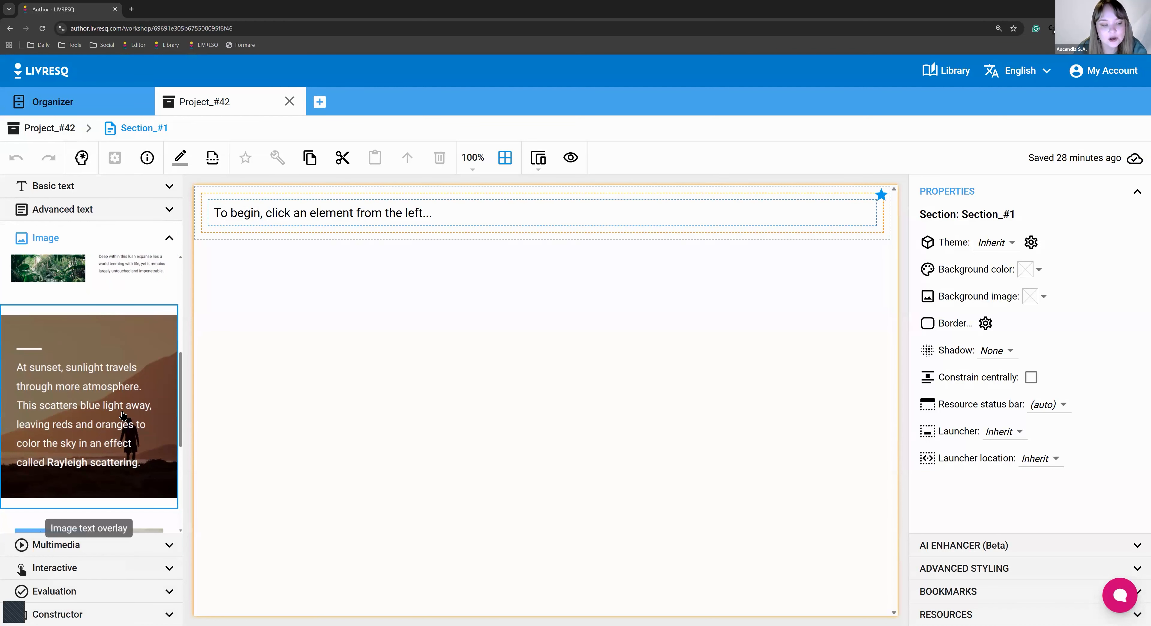
scroll(121, 416, "down", 5)
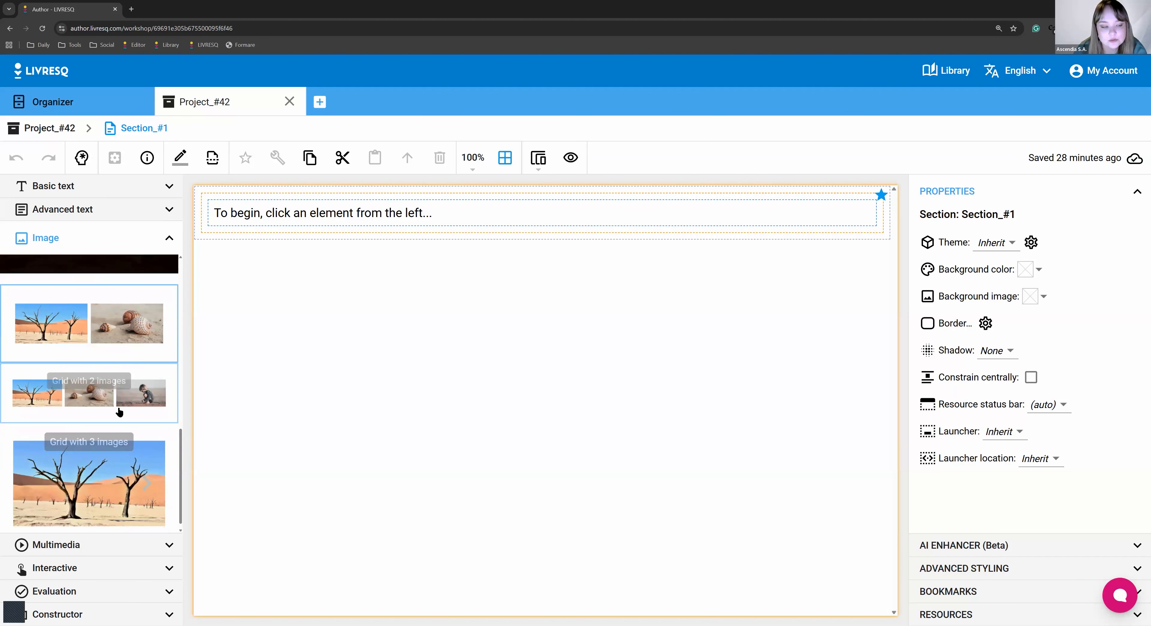
scroll(125, 459, "down", 1)
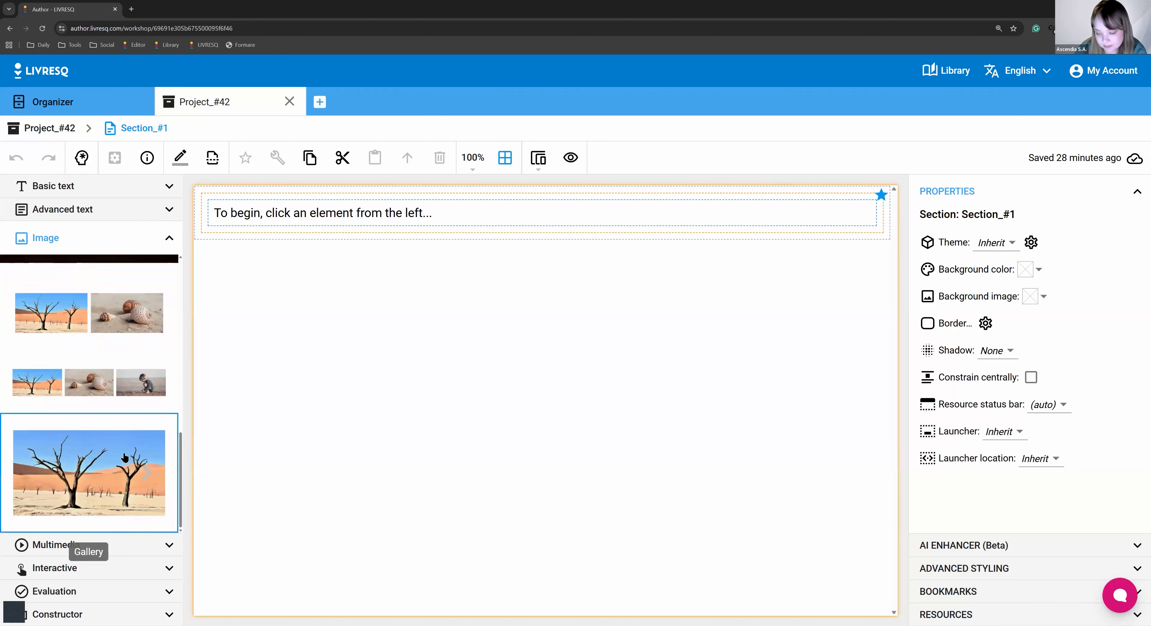
scroll(105, 393, "up", 5)
scroll(89, 345, "up", 5)
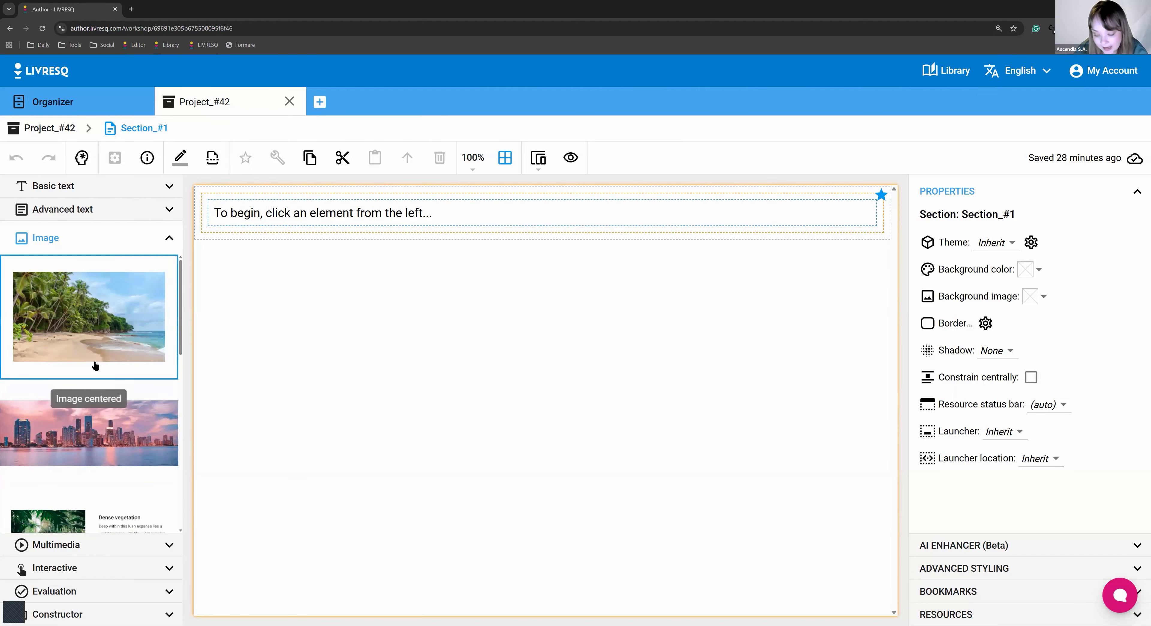
Scroll through Advanced text again, then reopen the Image elements list.
left_click(104, 219)
scroll(114, 340, "down", 5)
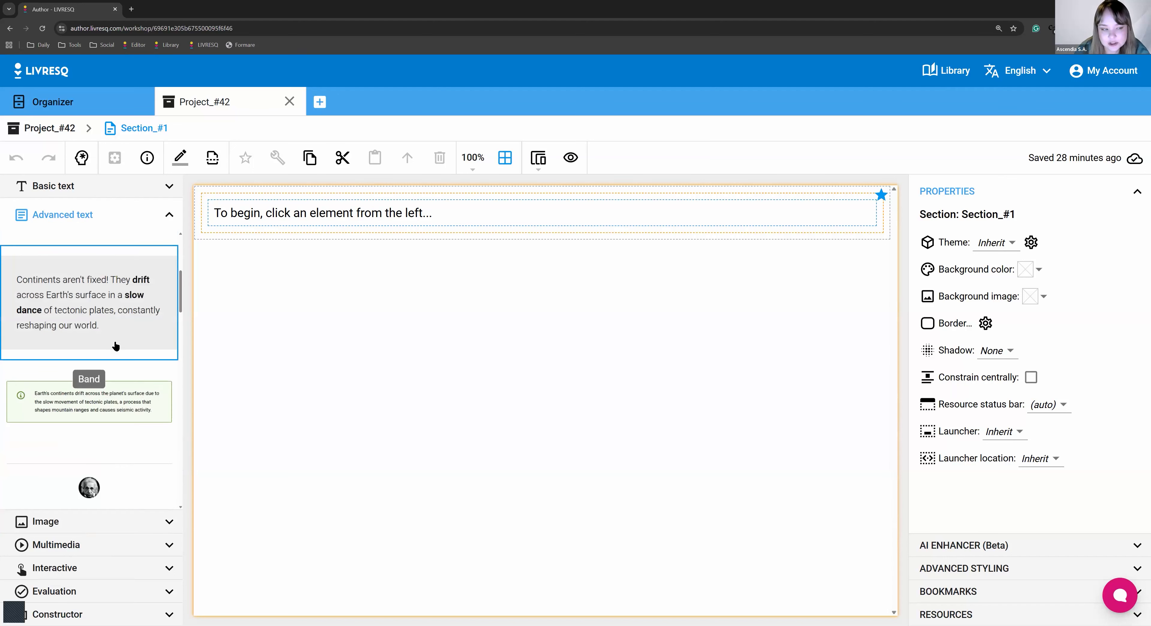
scroll(116, 346, "down", 1)
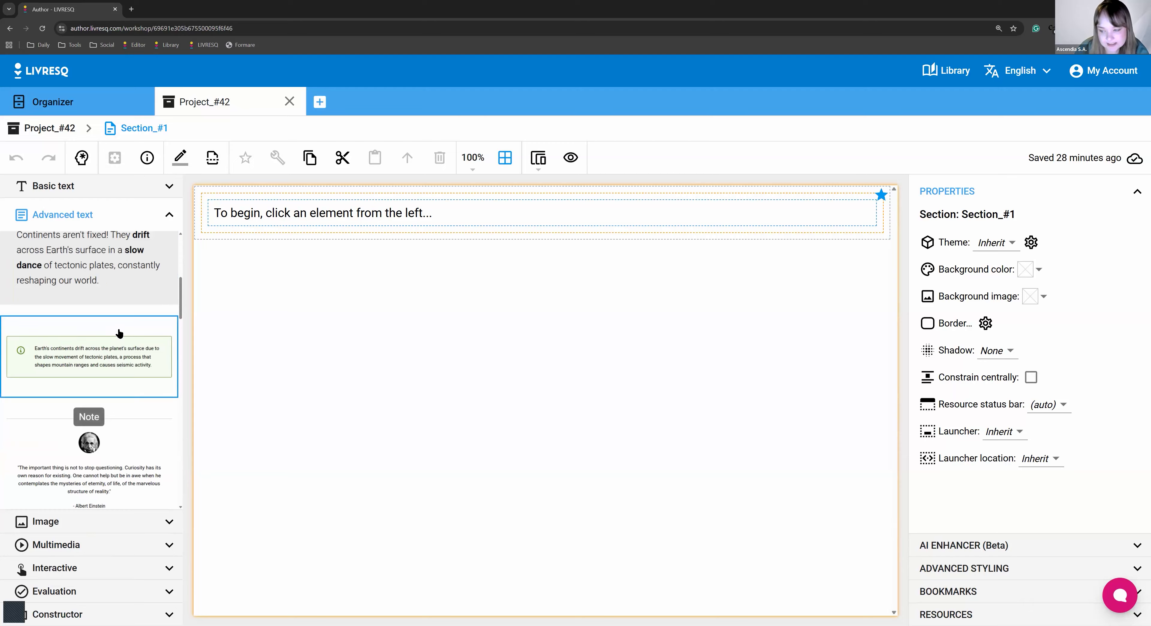
scroll(119, 333, "down", 3)
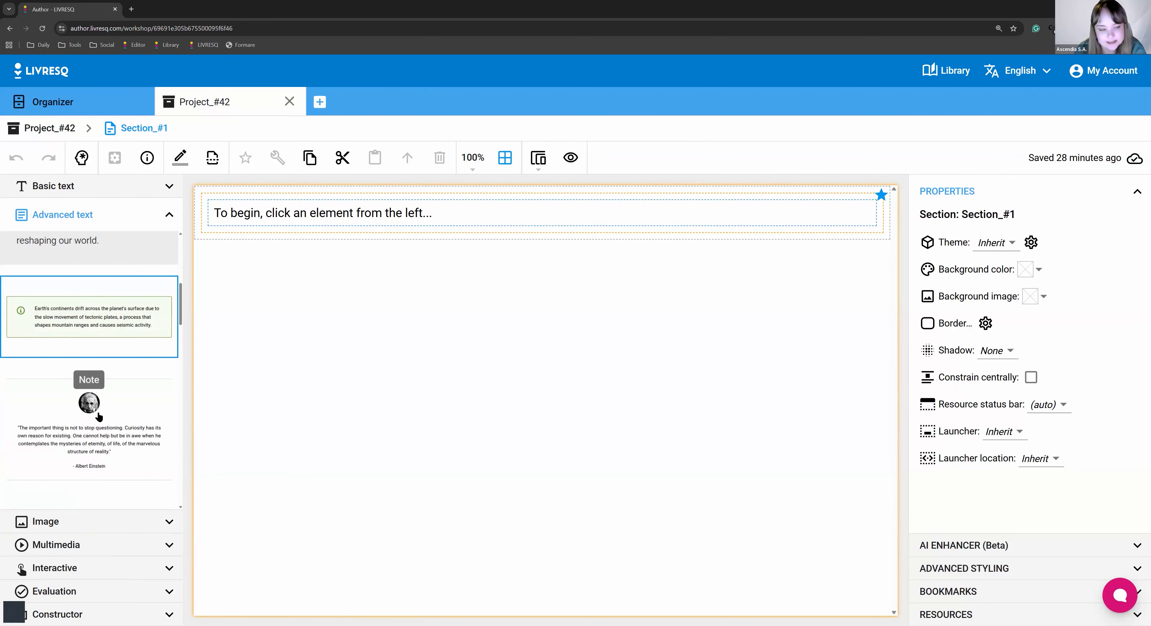
left_click(123, 522)
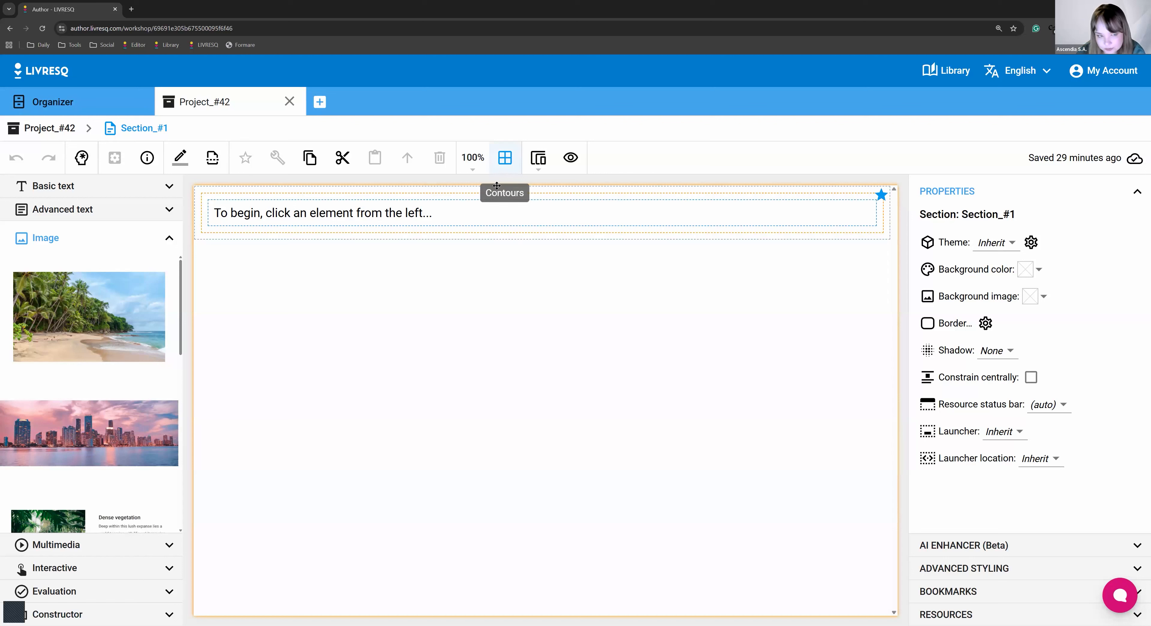
Select the section's row and cell, toggling the canvas container outlines off and on.
left_click(408, 238)
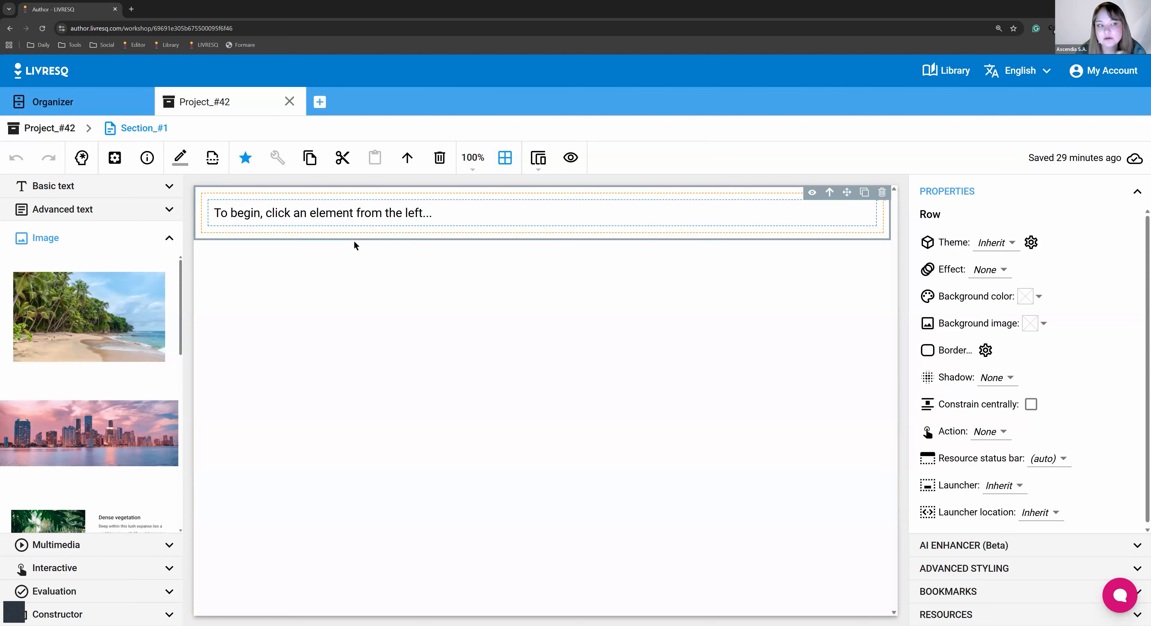
left_click(361, 230)
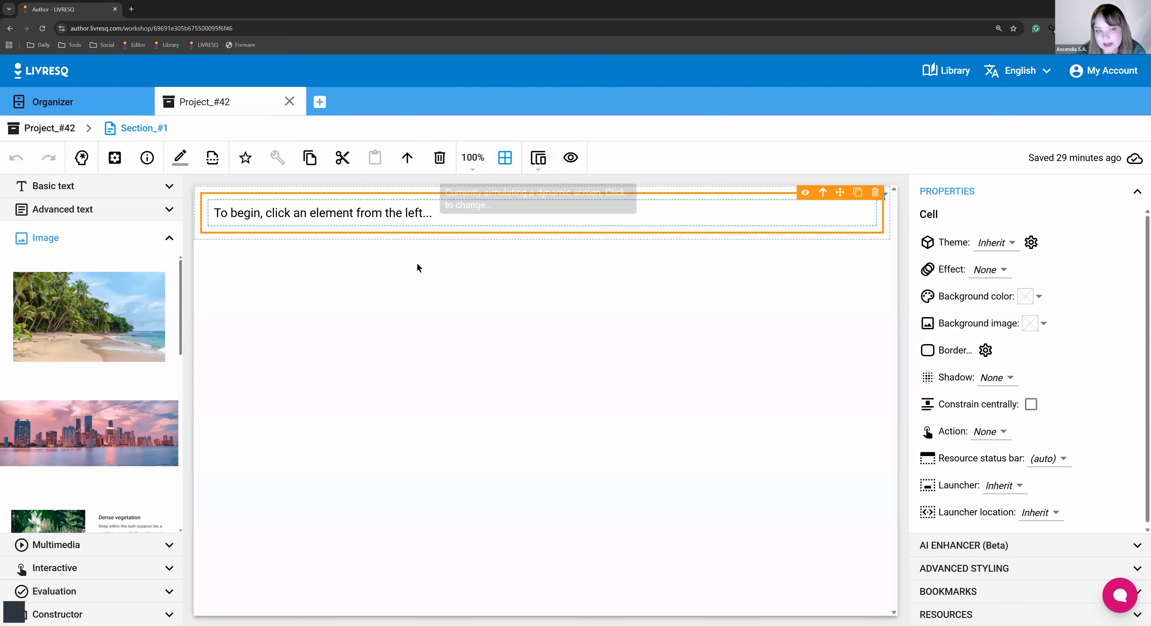
left_click(269, 239)
left_click(505, 158)
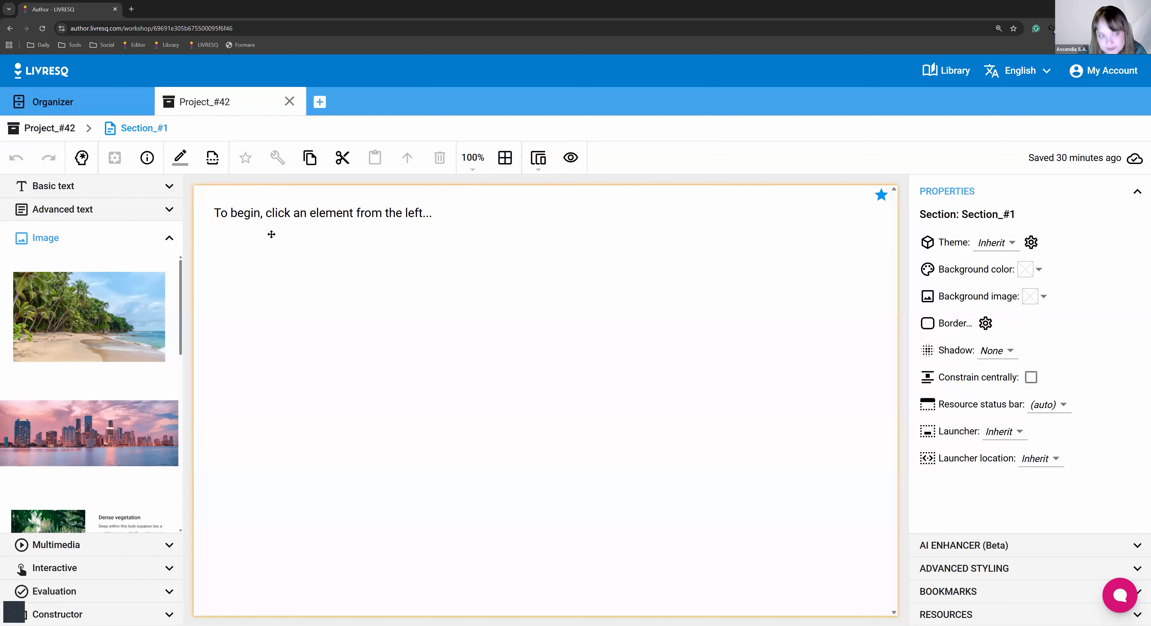
left_click(510, 162)
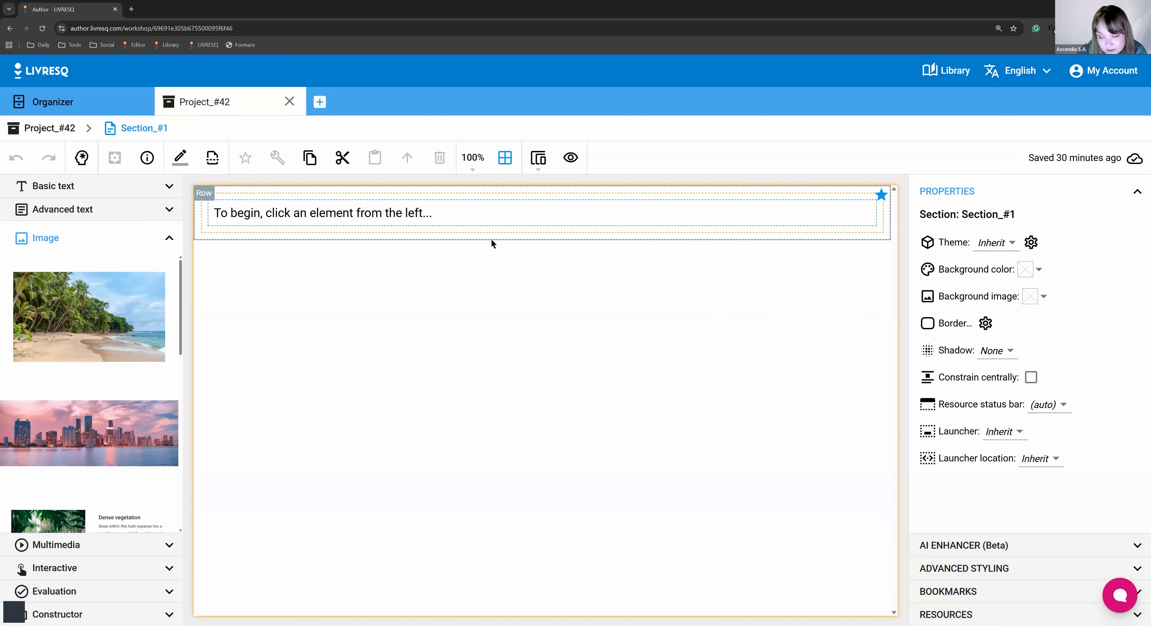
Delete the placeholder text element and then its empty row.
left_click(492, 240)
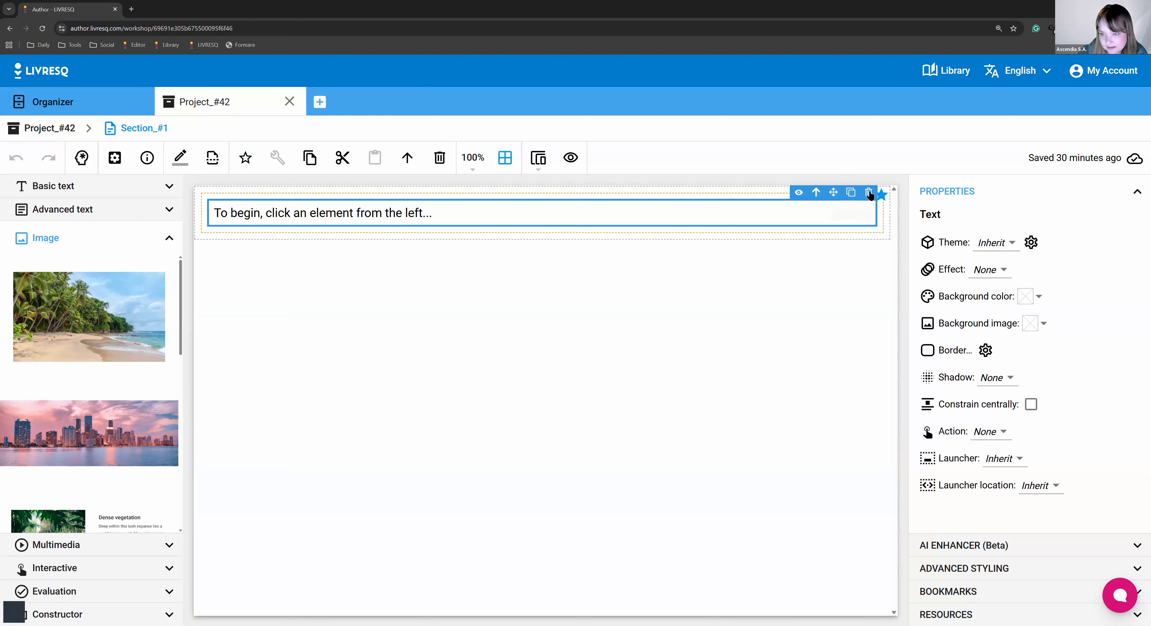
left_click(868, 192)
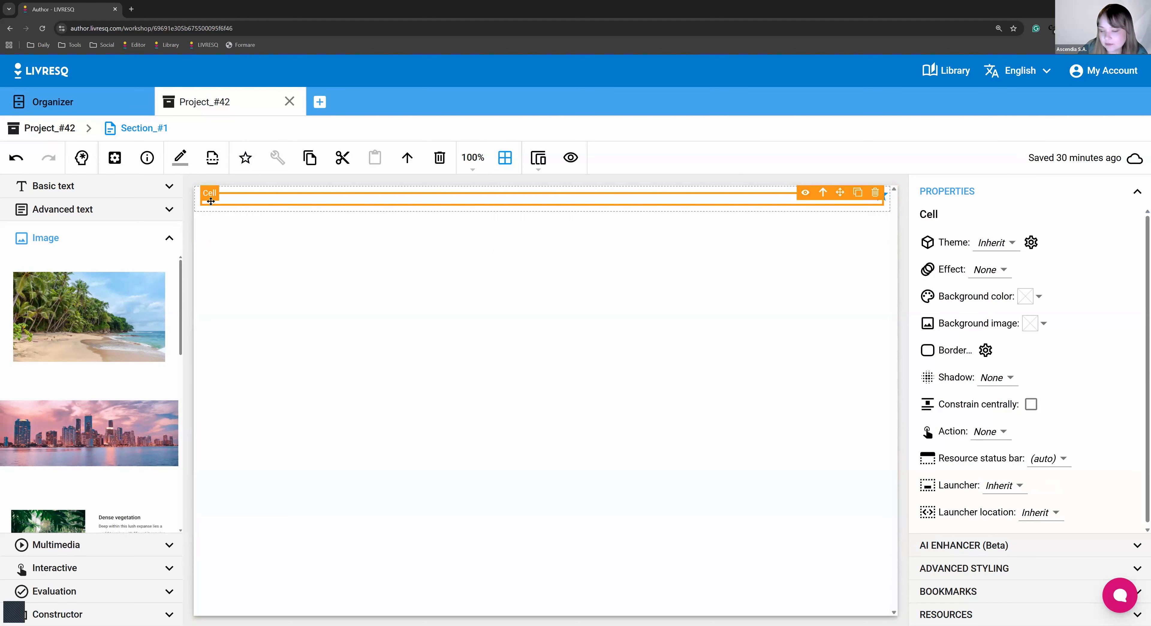
left_click(875, 209)
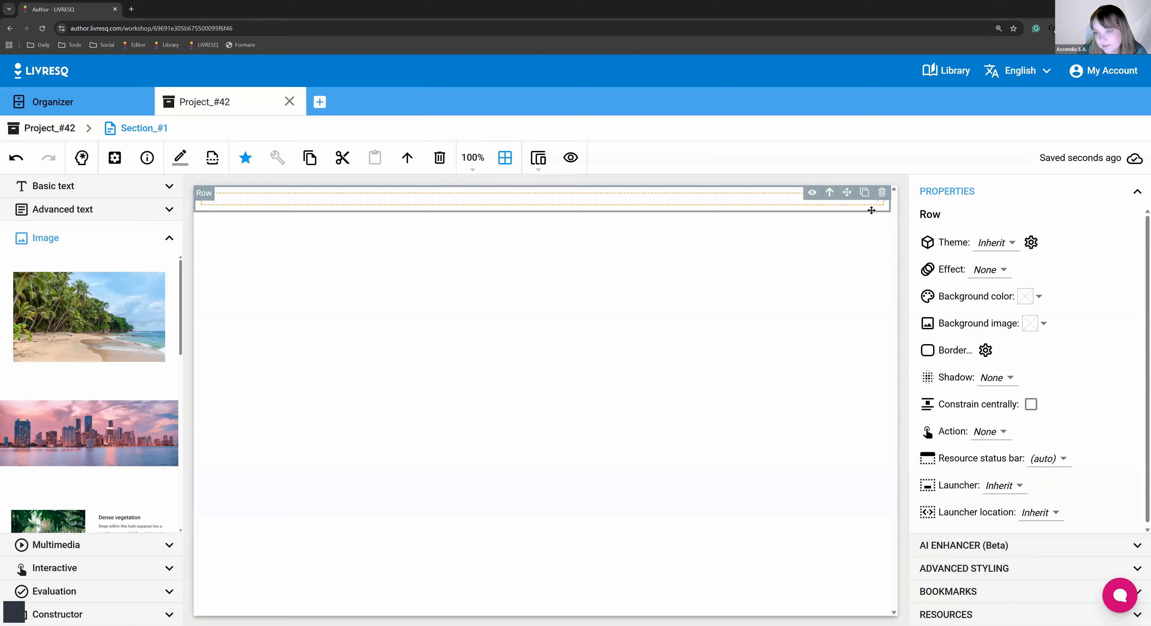
left_click(883, 193)
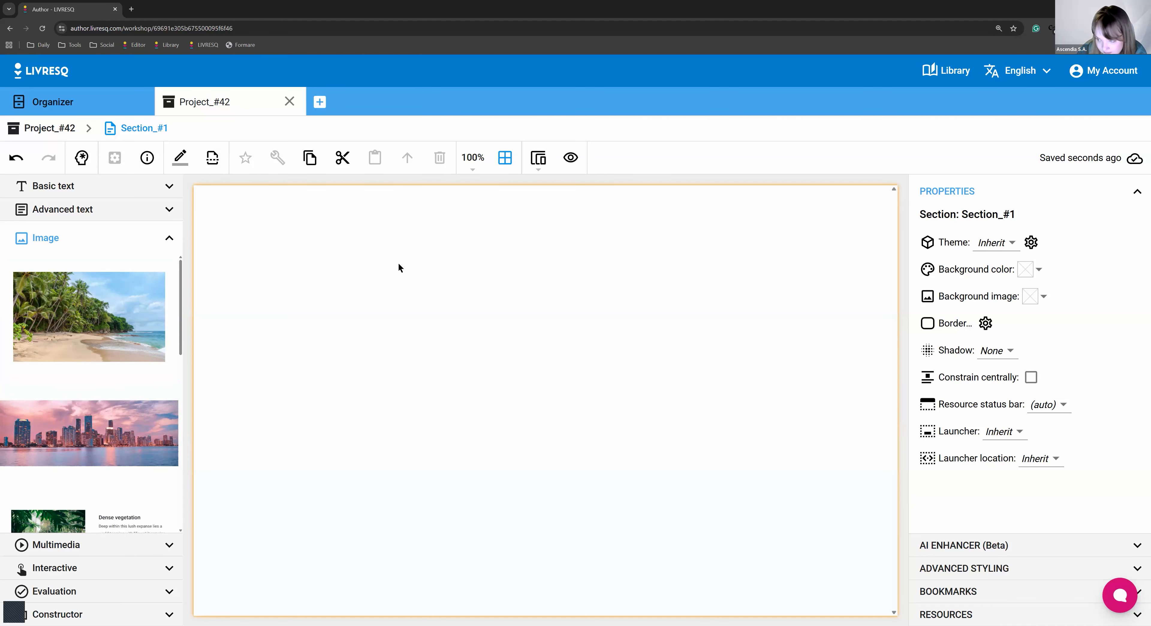
Drag in the centered beach image, removing the test city and duplicate beach rows.
left_click_drag(21, 341, 318, 312)
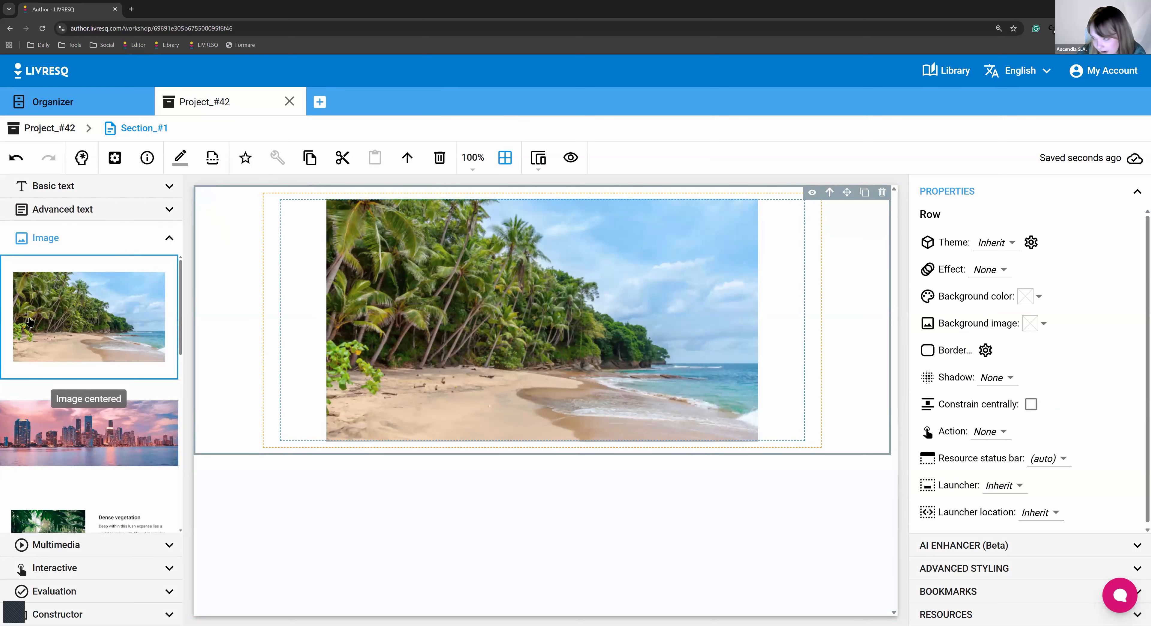
left_click(80, 294)
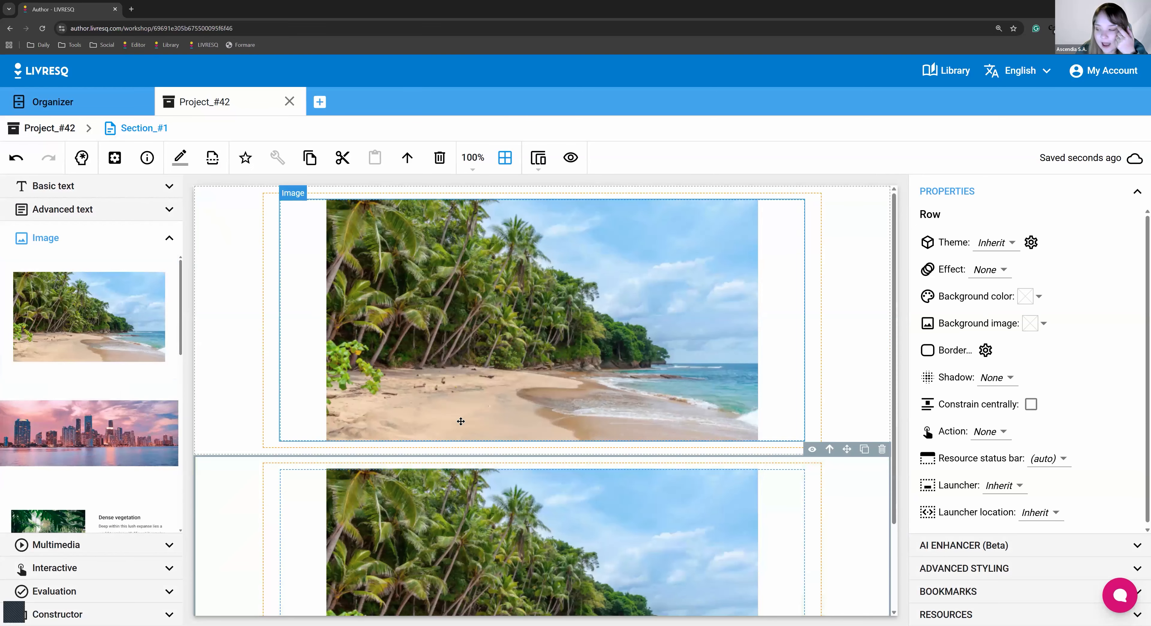
scroll(461, 421, "down", 3)
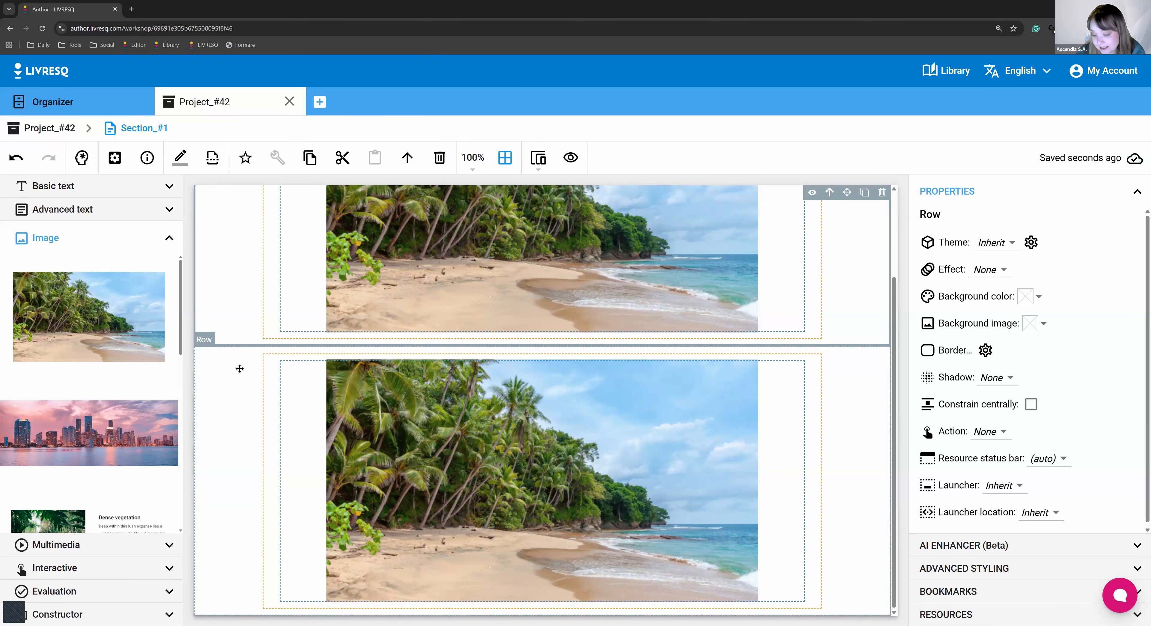
scroll(226, 336, "down", 3)
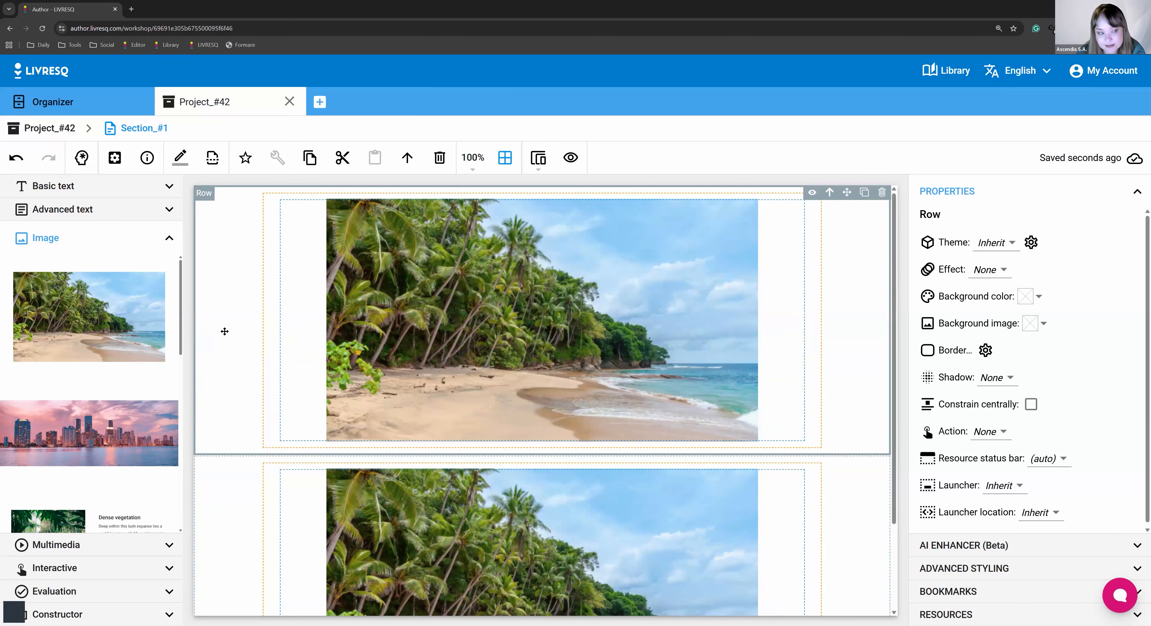
left_click(77, 395)
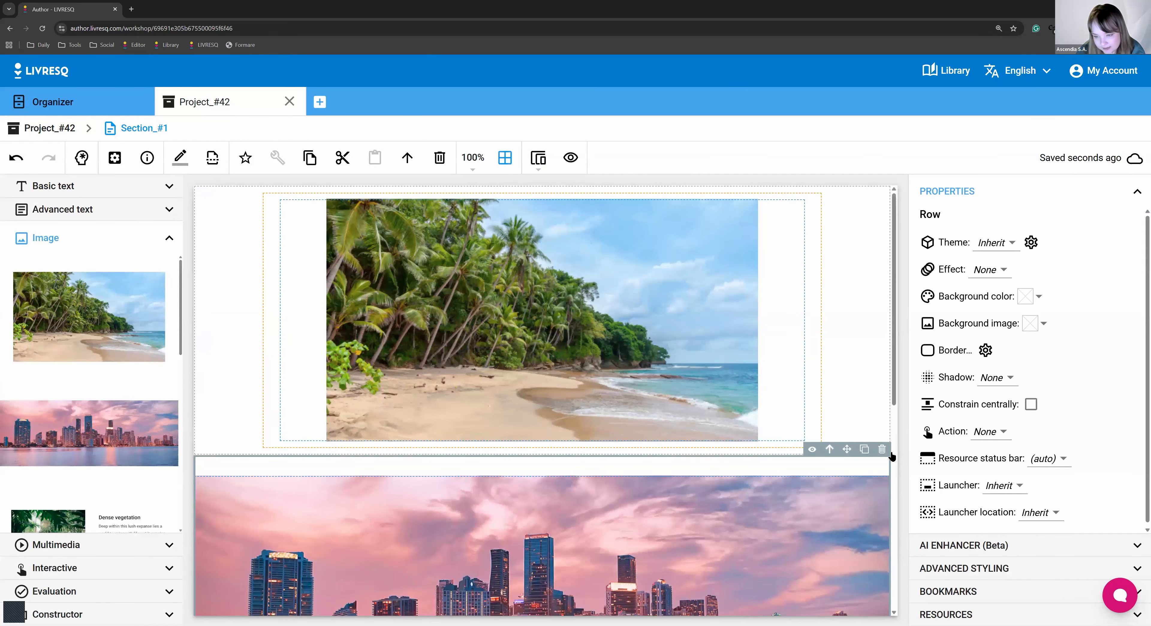
left_click(881, 451)
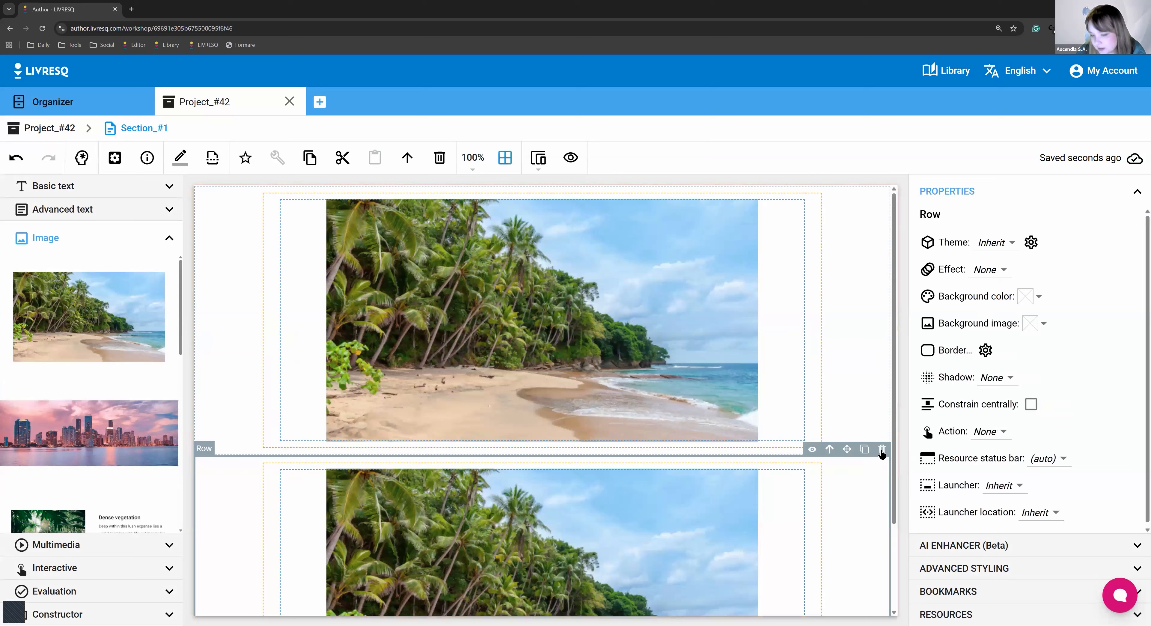
left_click(881, 450)
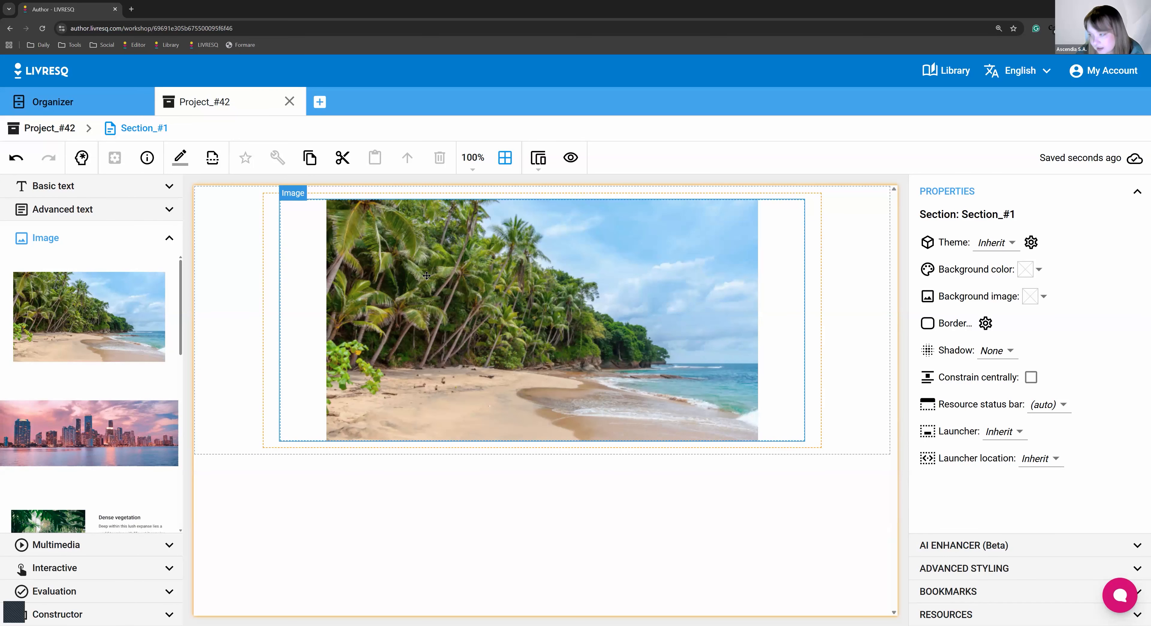
In Image_#1's editor, browse Pixabay stock photos but keep the original beach picture.
double_click(527, 280)
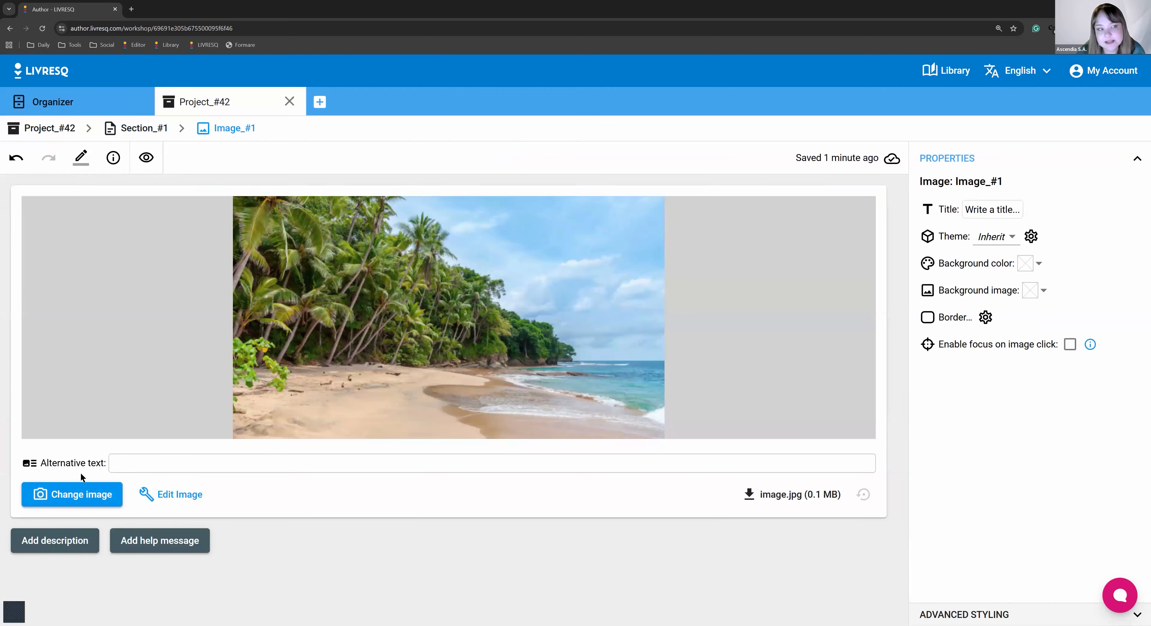
left_click(76, 492)
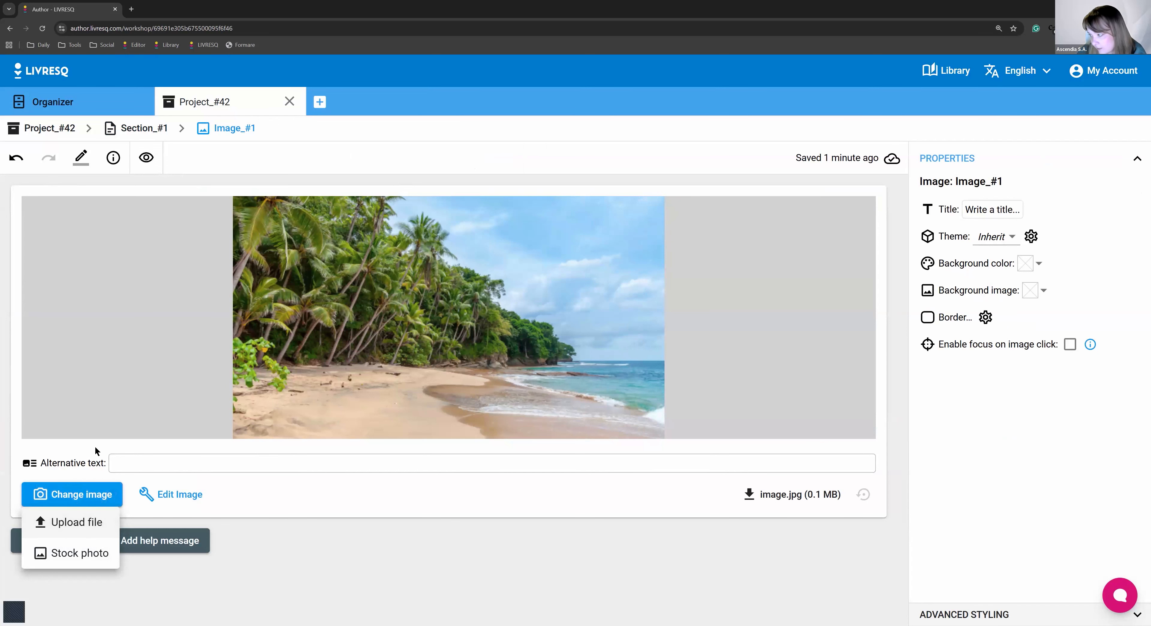
left_click(45, 553)
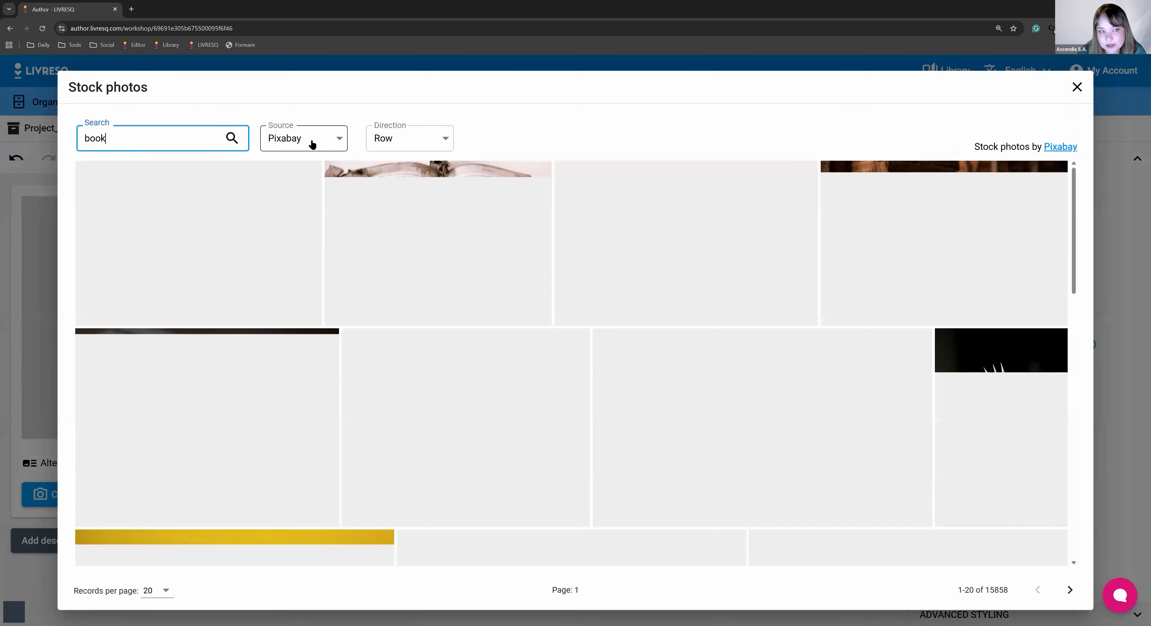
left_click(326, 151)
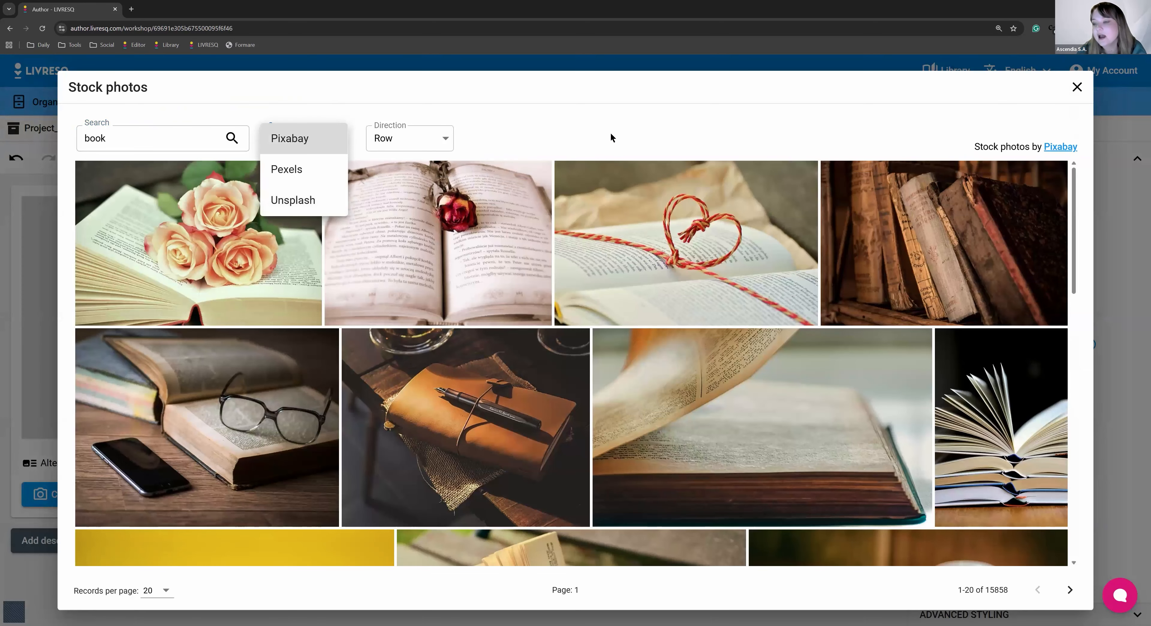
left_click(782, 82)
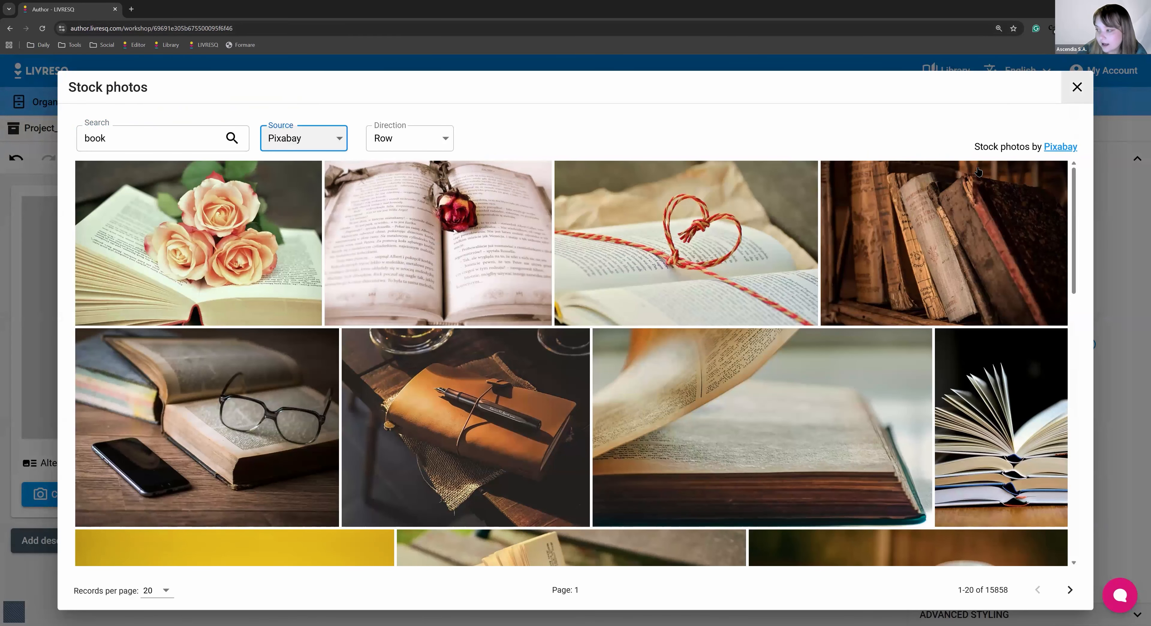
left_click(95, 413)
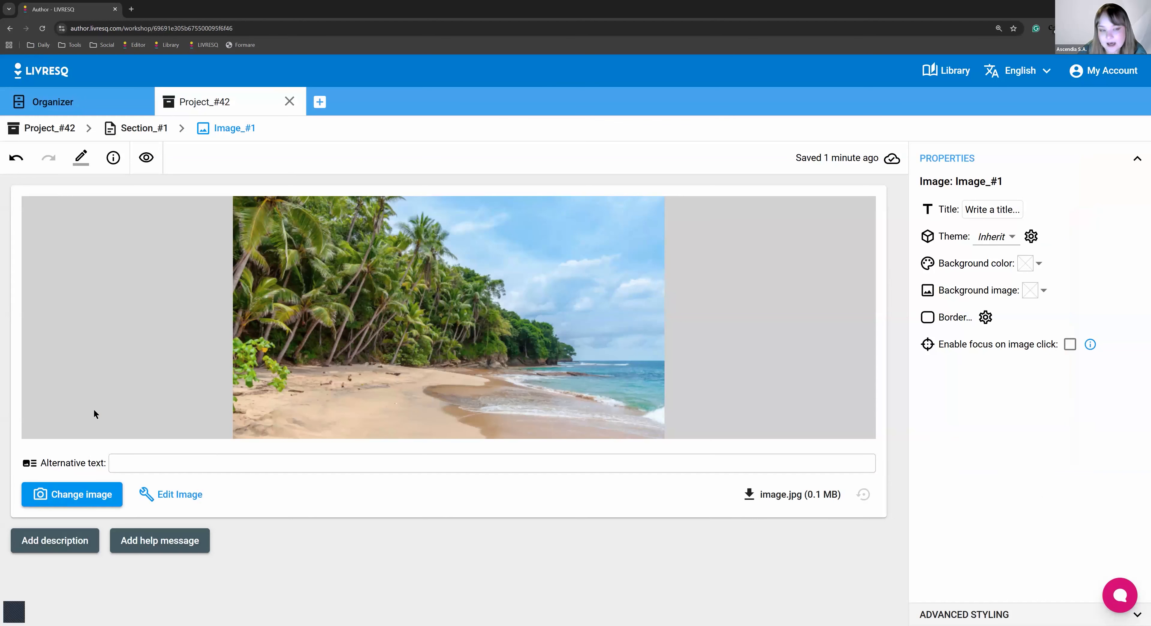
Back in Section_#1, drag the 'Image full' city skyline row below the beach photo.
left_click(135, 133)
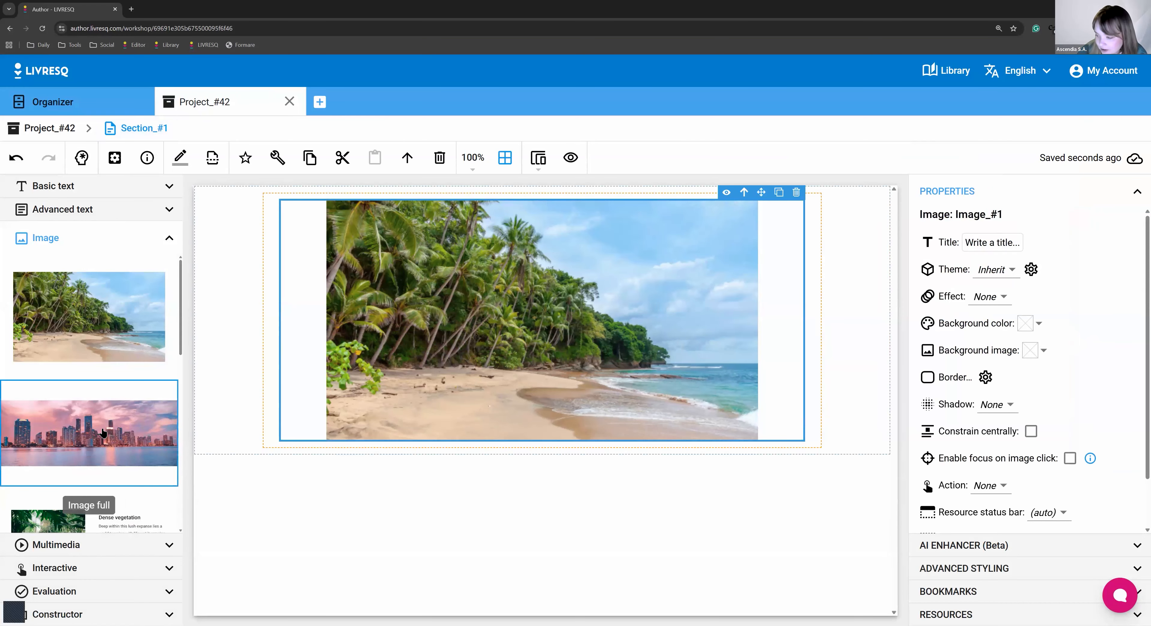
left_click_drag(102, 431, 463, 460)
scroll(429, 425, "down", 3)
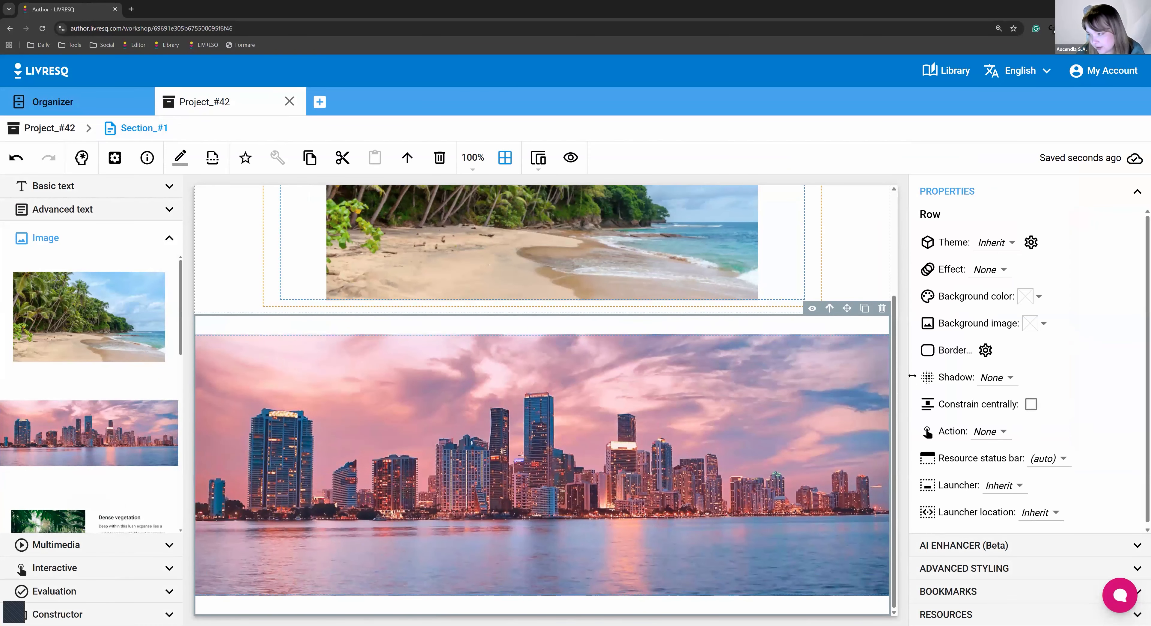
scroll(359, 313, "up", 3)
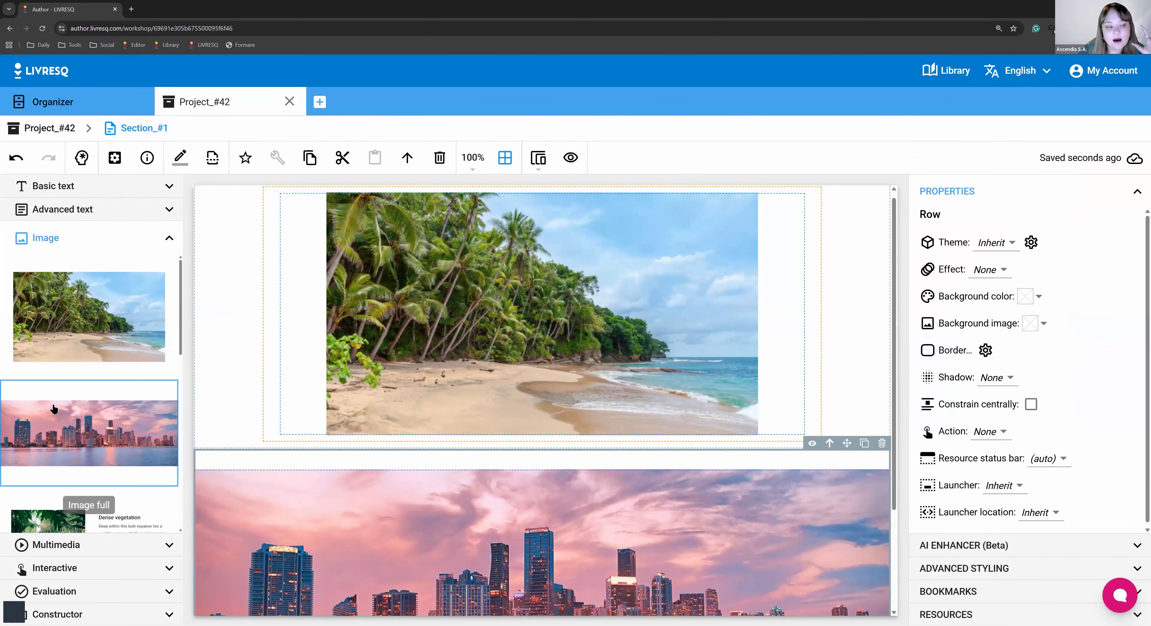
scroll(90, 447, "down", 1)
scroll(375, 374, "down", 3)
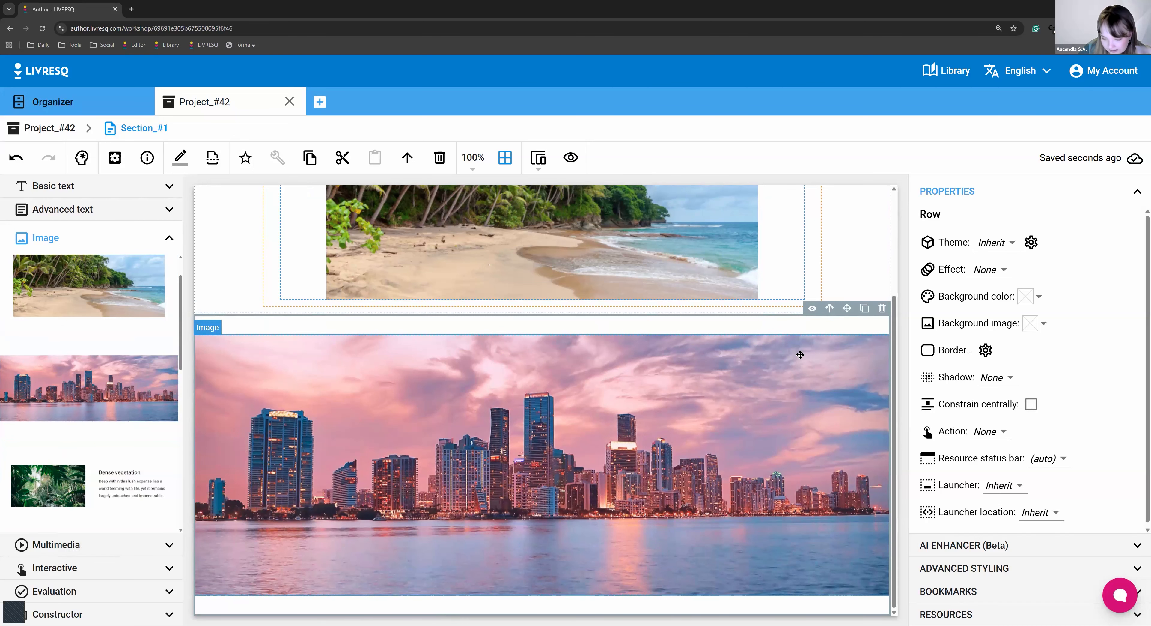
Open the city image's editor, dismiss its Change image options, and return to Section_#1.
double_click(662, 391)
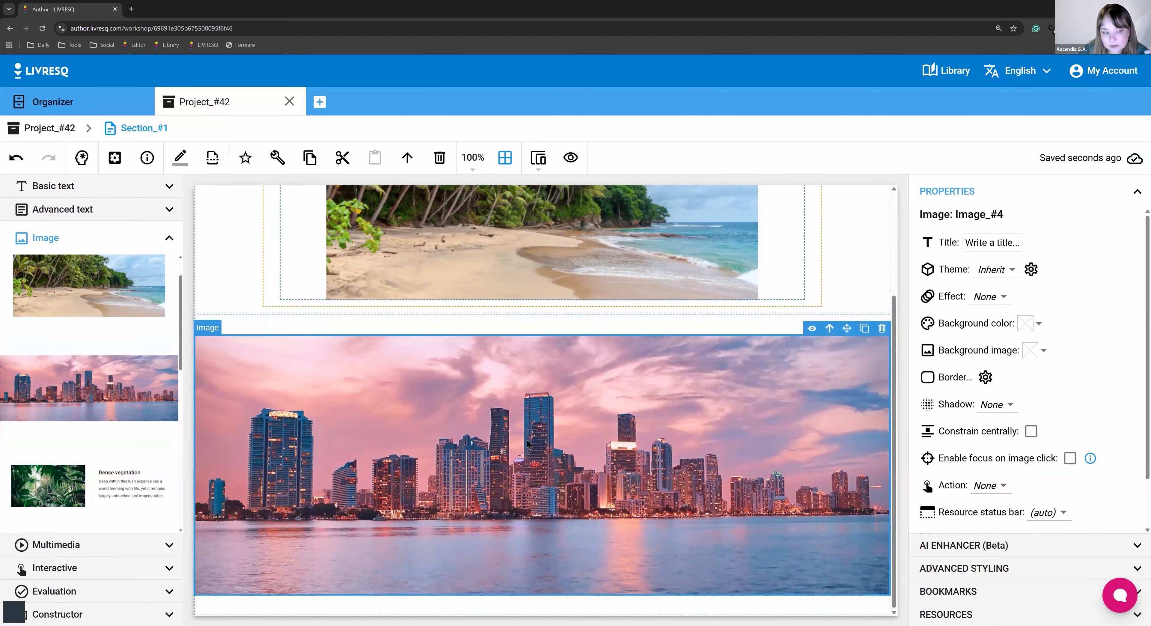
left_click(67, 493)
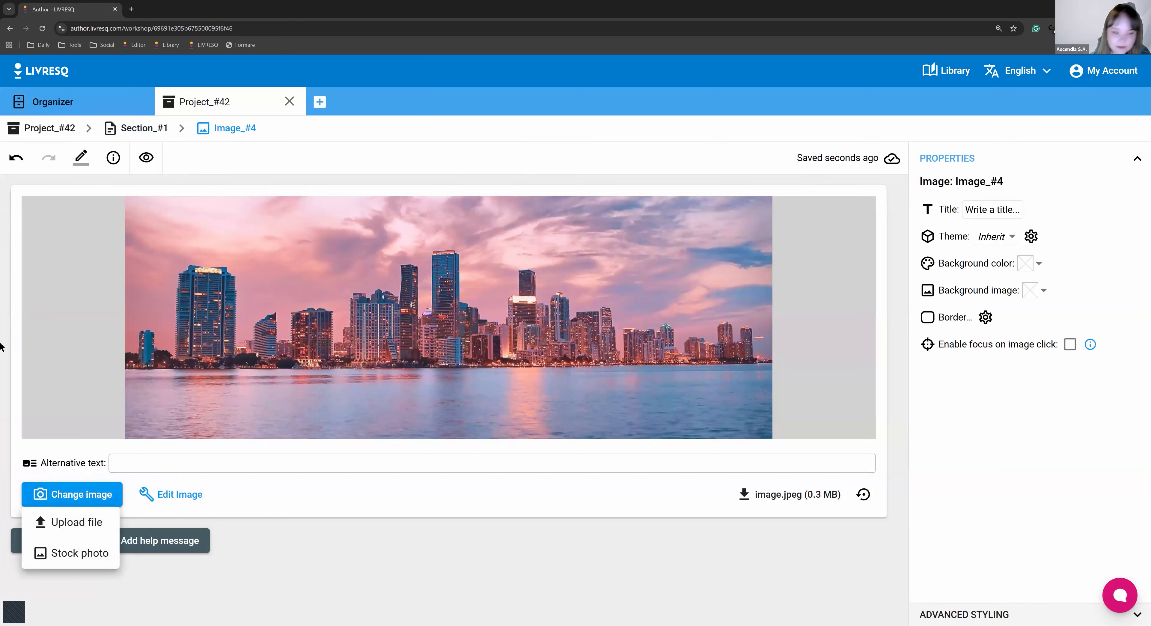
left_click(644, 484)
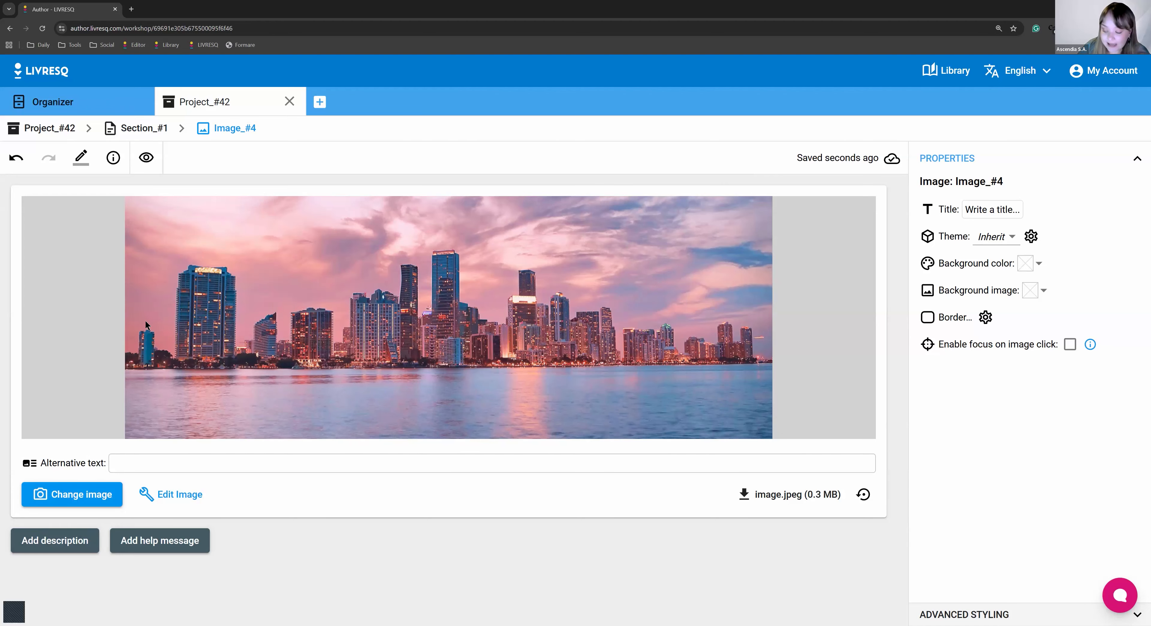
left_click(134, 128)
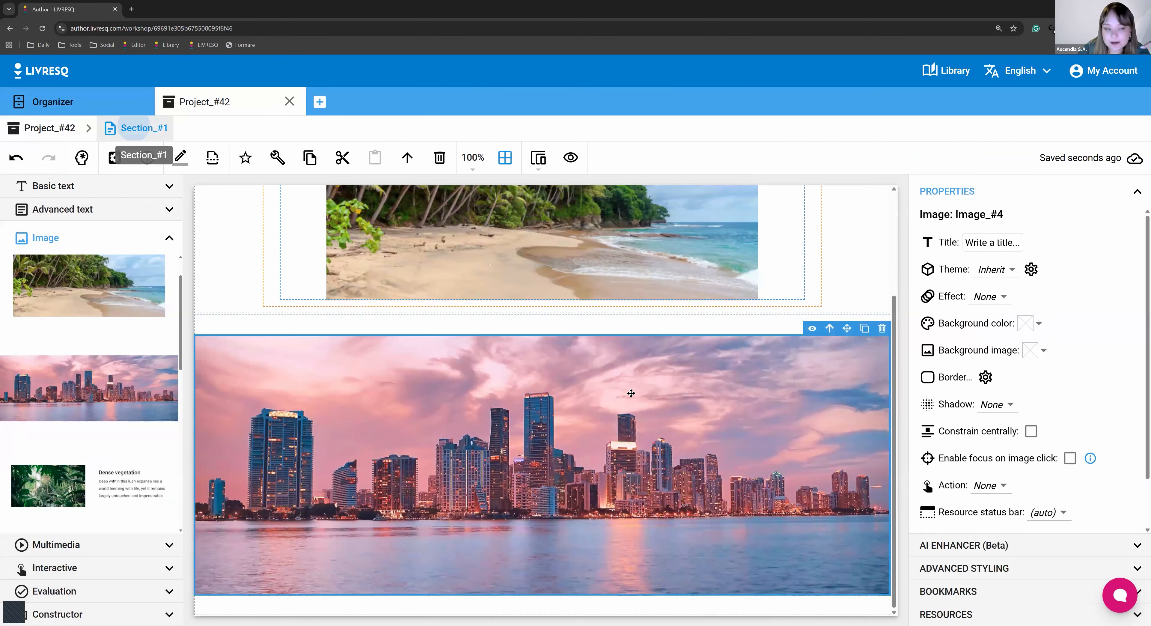
left_click(474, 313)
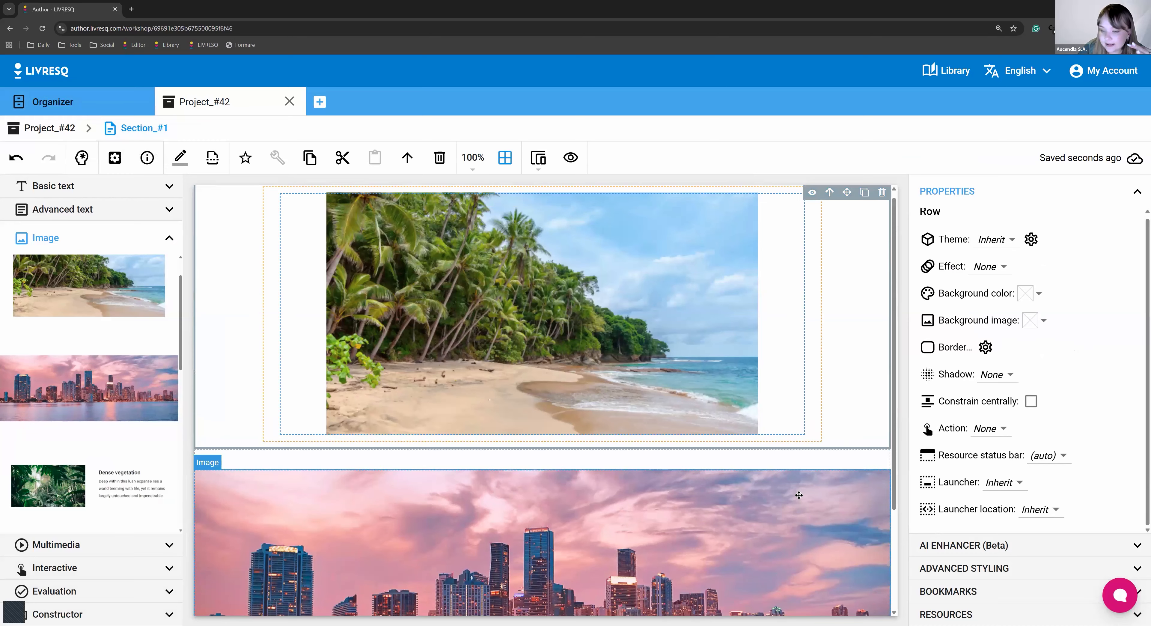
scroll(799, 495, "down", 3)
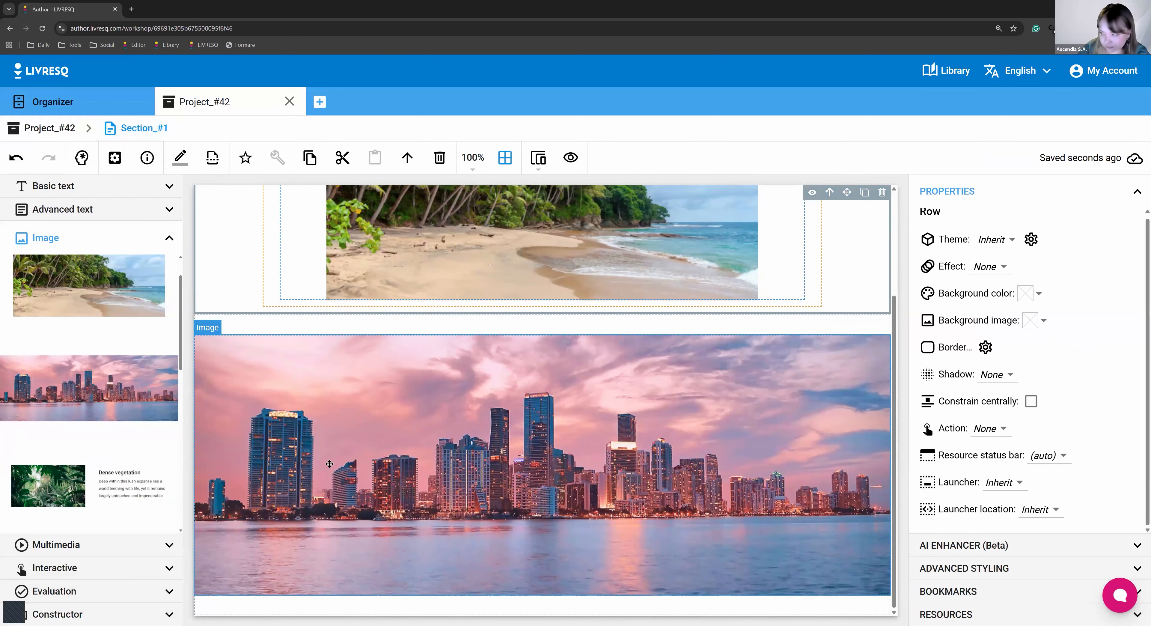
scroll(193, 313, "up", 3)
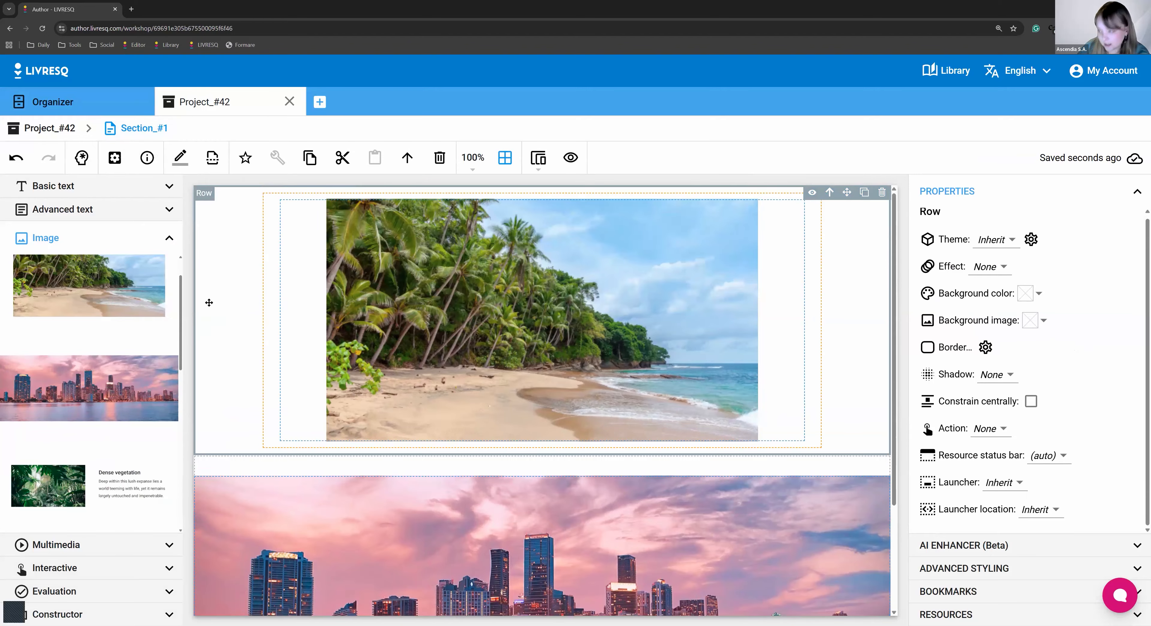
scroll(222, 366, "down", 3)
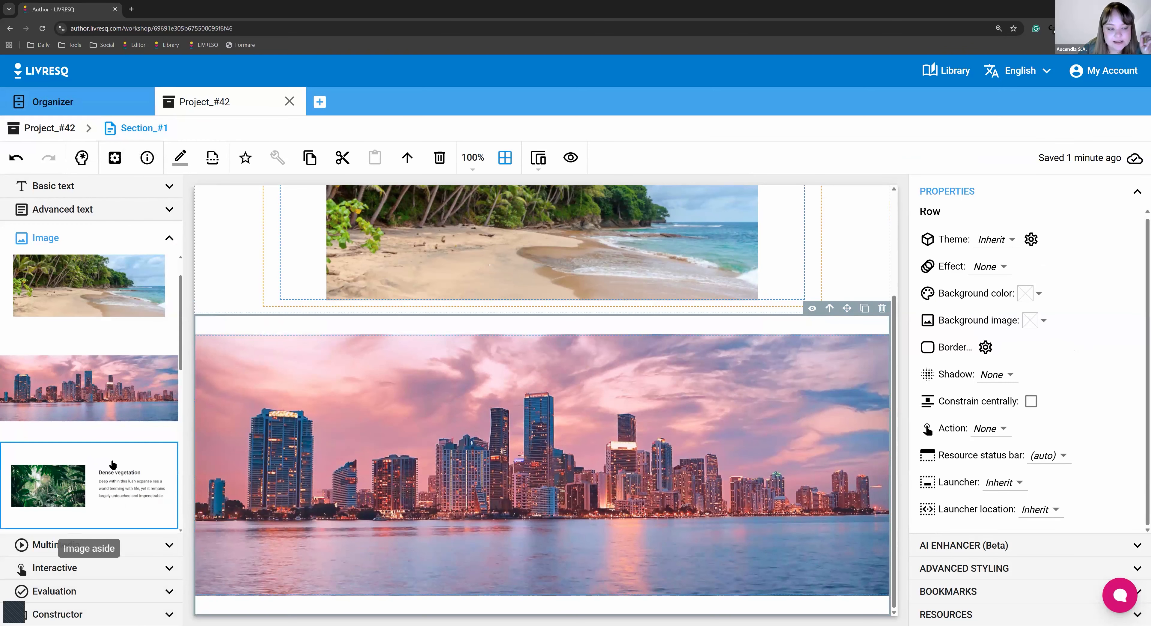
Drag the Image aside row below the skyline, then open its jungle image for editing.
left_click_drag(112, 455, 358, 446)
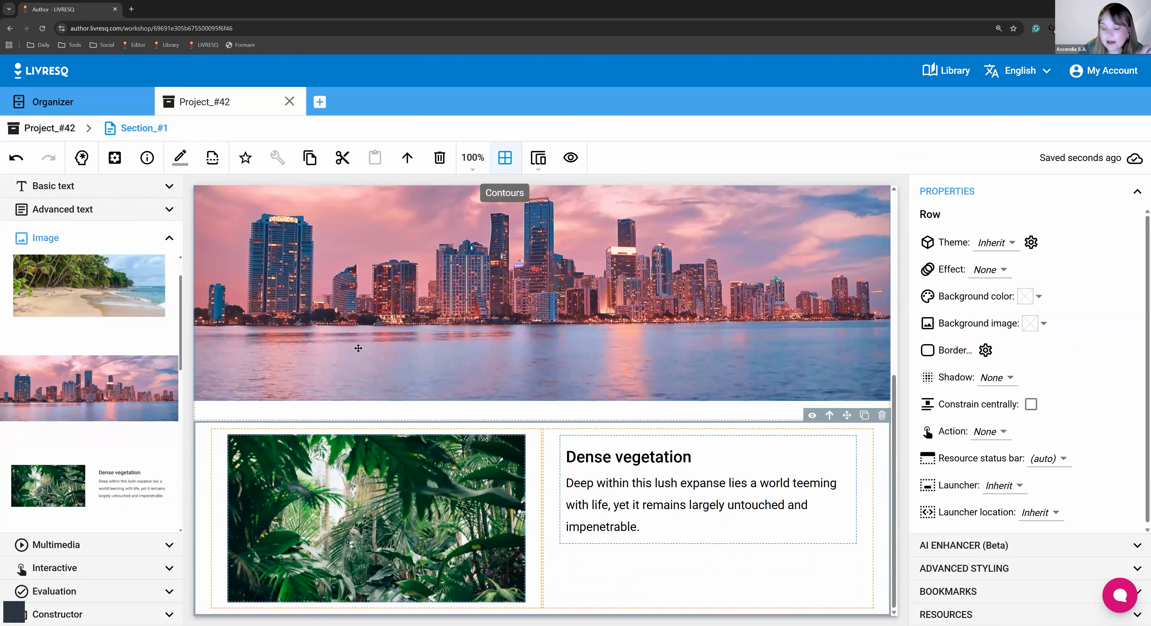
left_click(534, 447)
left_click(553, 437)
left_click(419, 464)
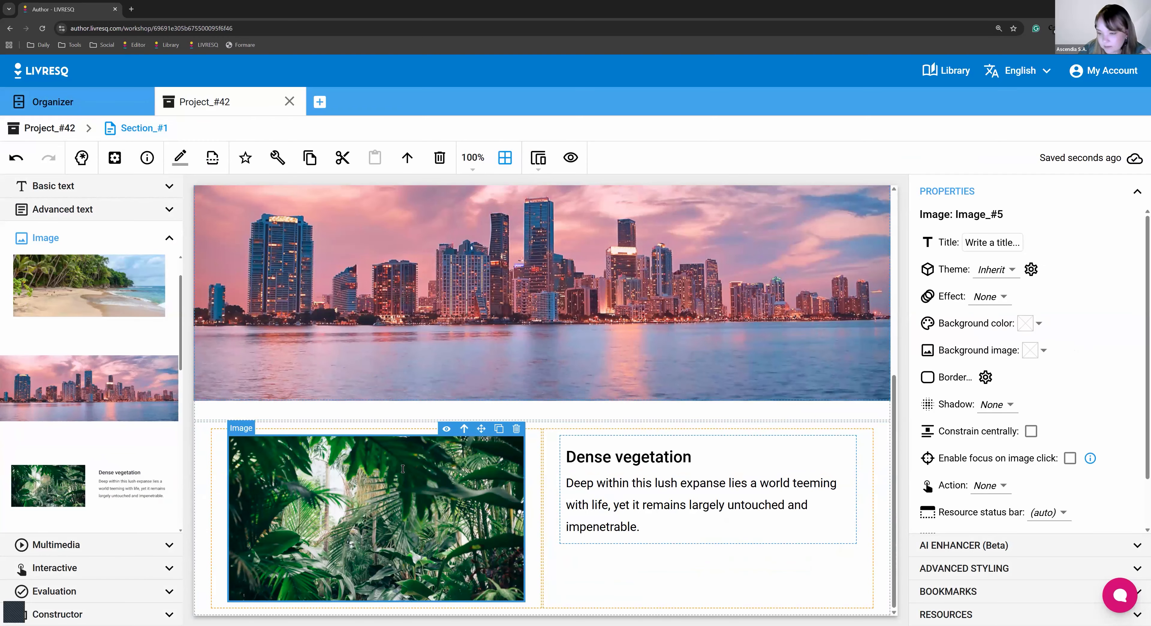
left_click(180, 157)
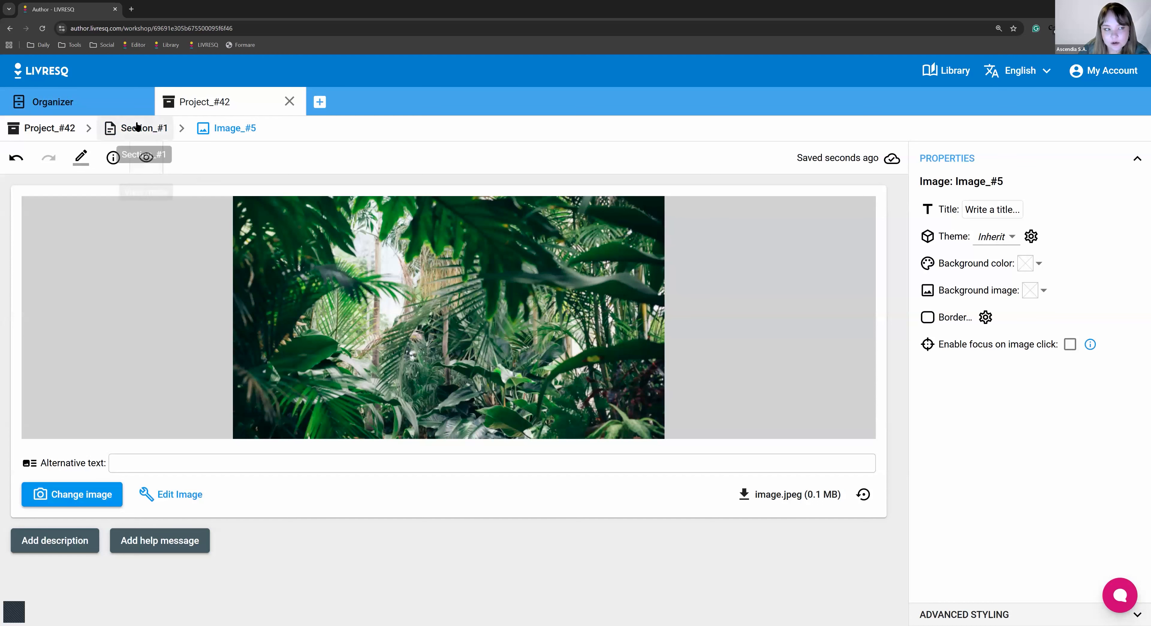
Return to Section_#1 and enter then exit the Dense vegetation text without changes.
left_click(136, 127)
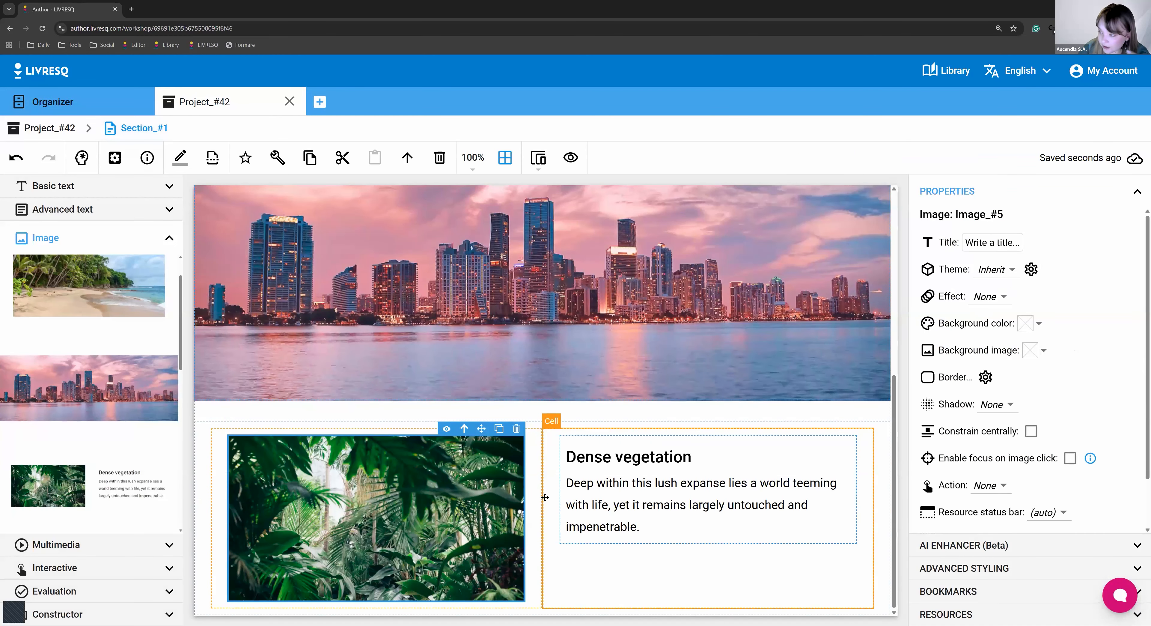
left_click(649, 513)
left_click(648, 513)
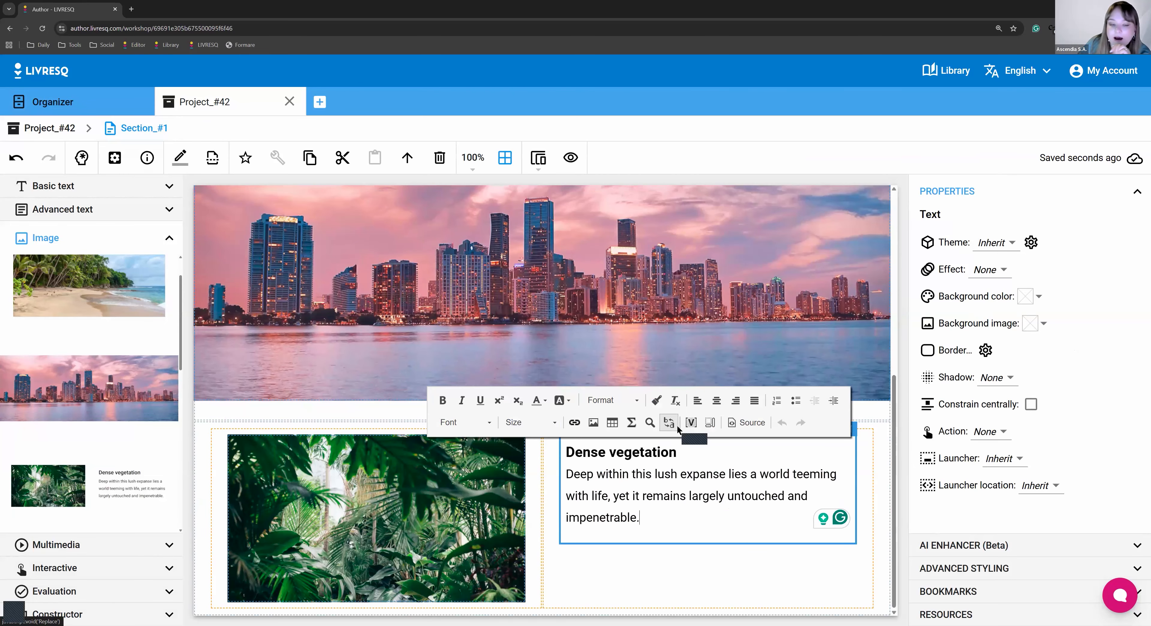
left_click(469, 518)
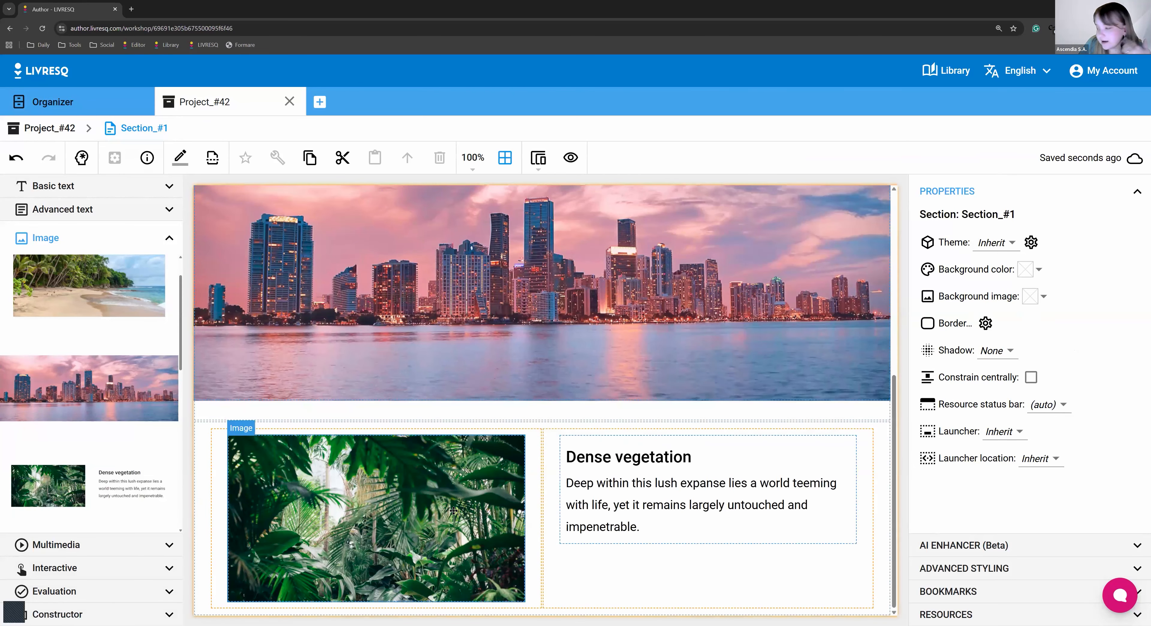
double_click(454, 511)
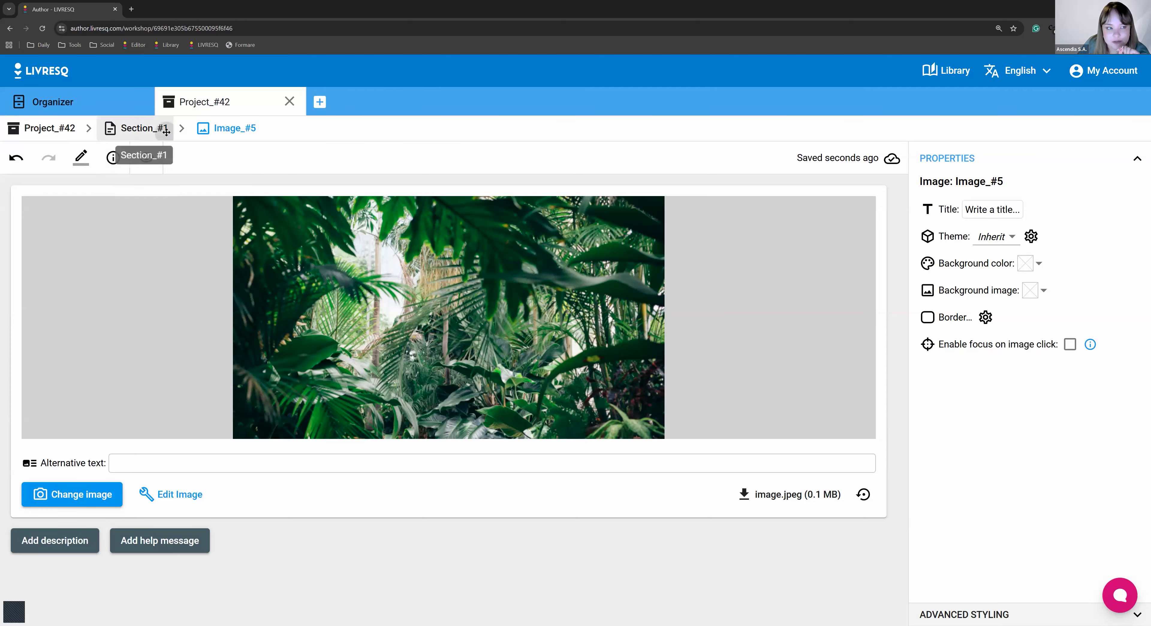
left_click(171, 135)
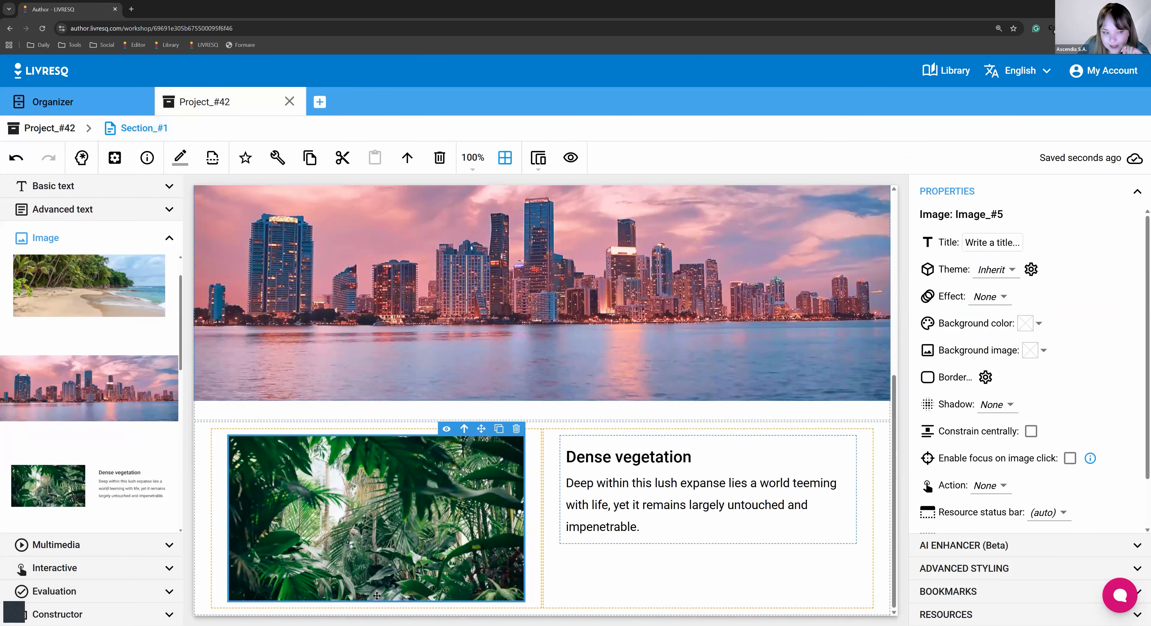
scroll(364, 572, "up", 1)
scroll(364, 572, "up", 5)
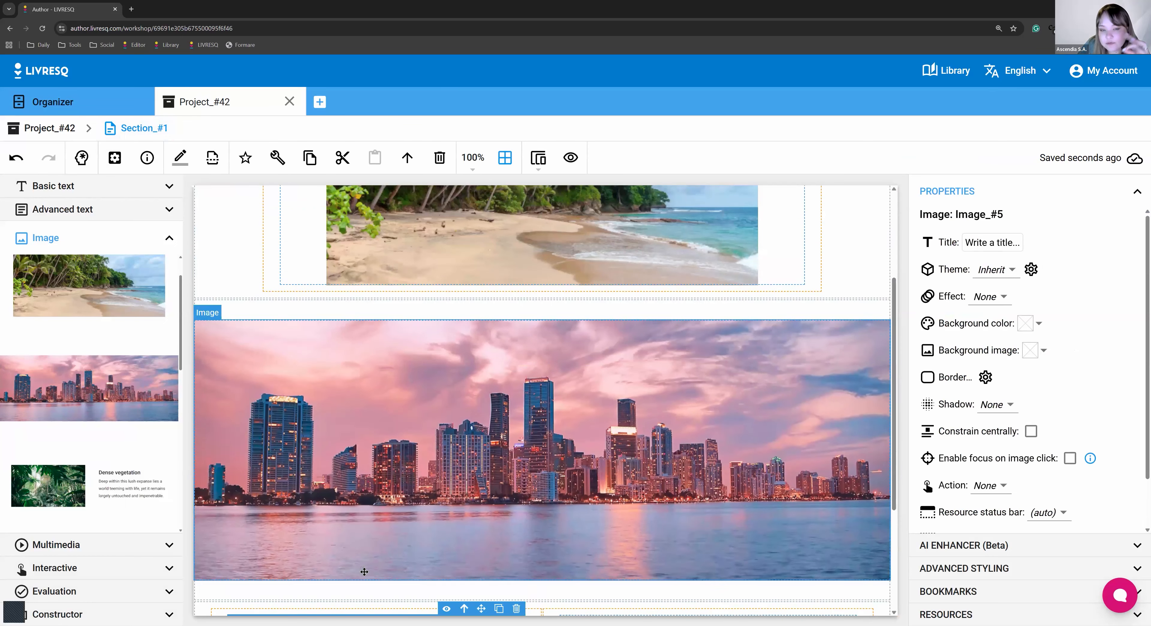
scroll(365, 571, "down", 4)
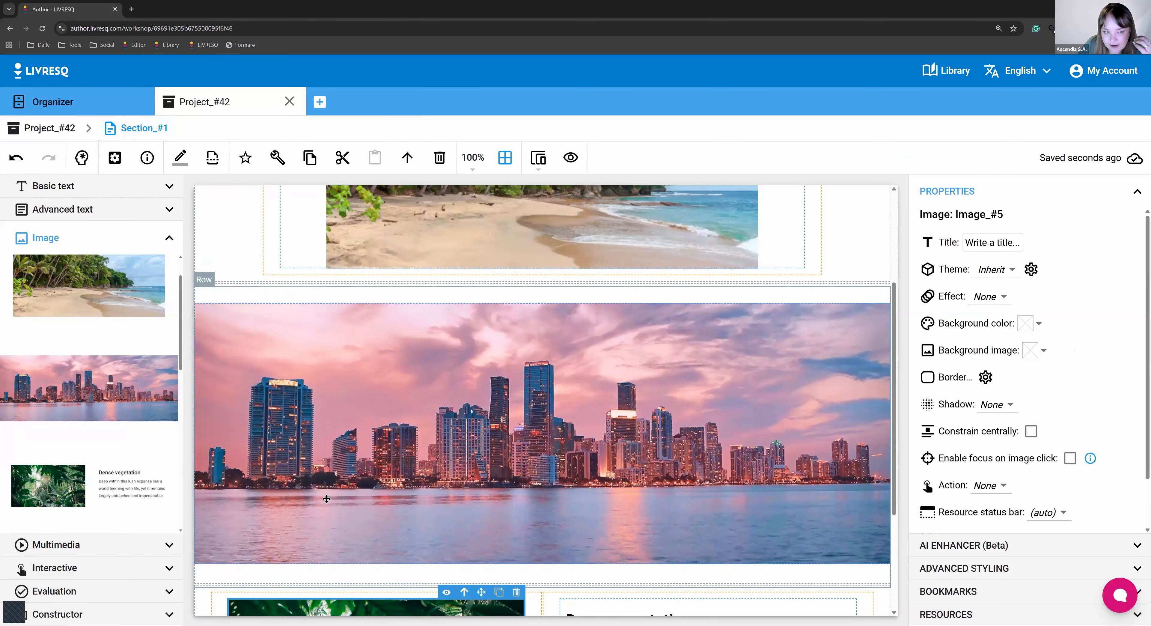
scroll(327, 499, "up", 4)
left_click(226, 340)
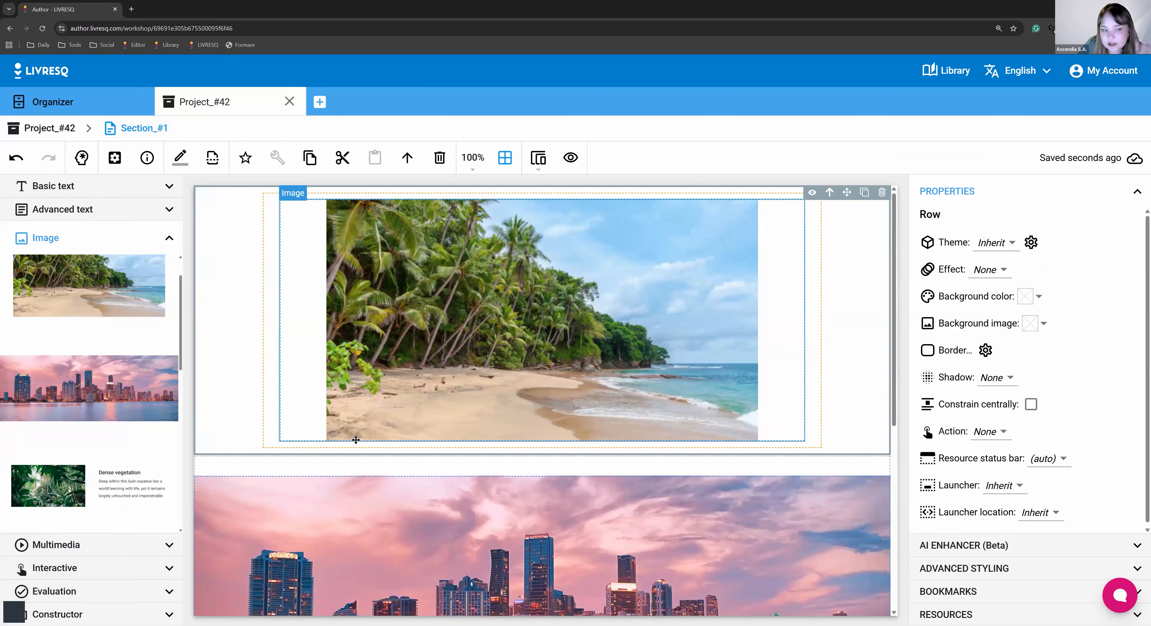
scroll(356, 440, "down", 4)
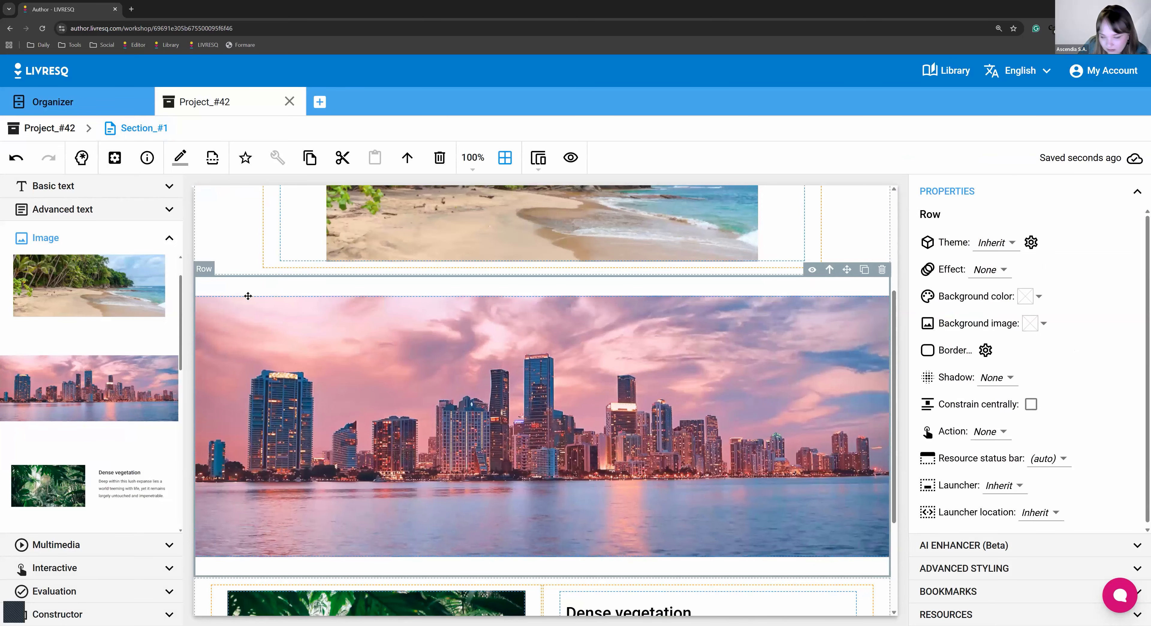
scroll(242, 435, "down", 3)
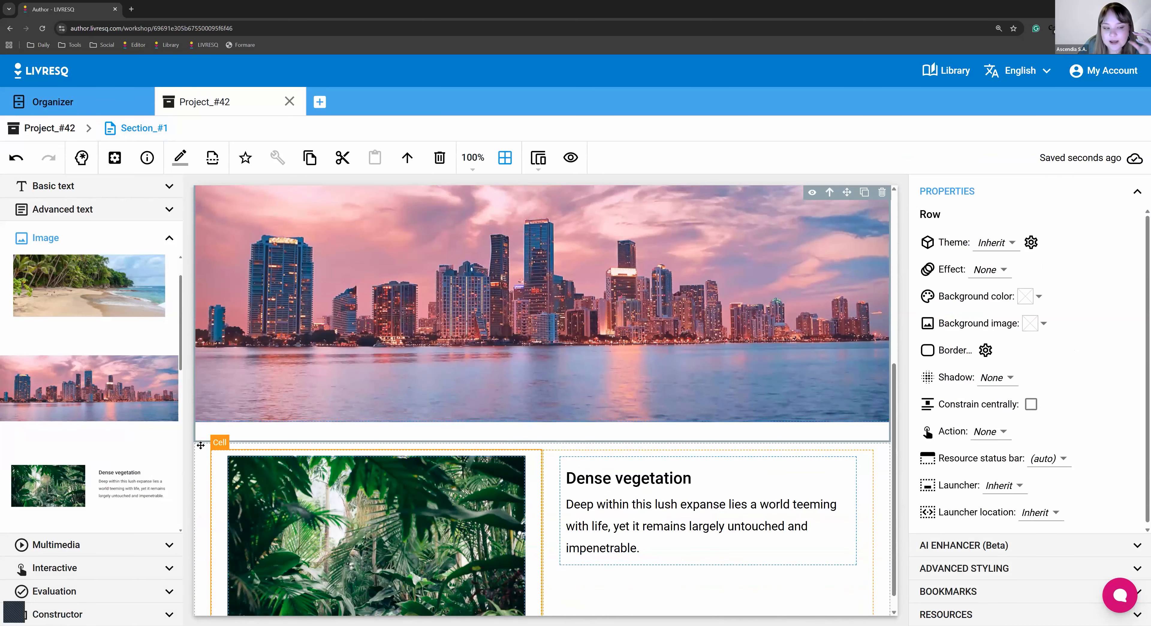
scroll(96, 467, "down", 5)
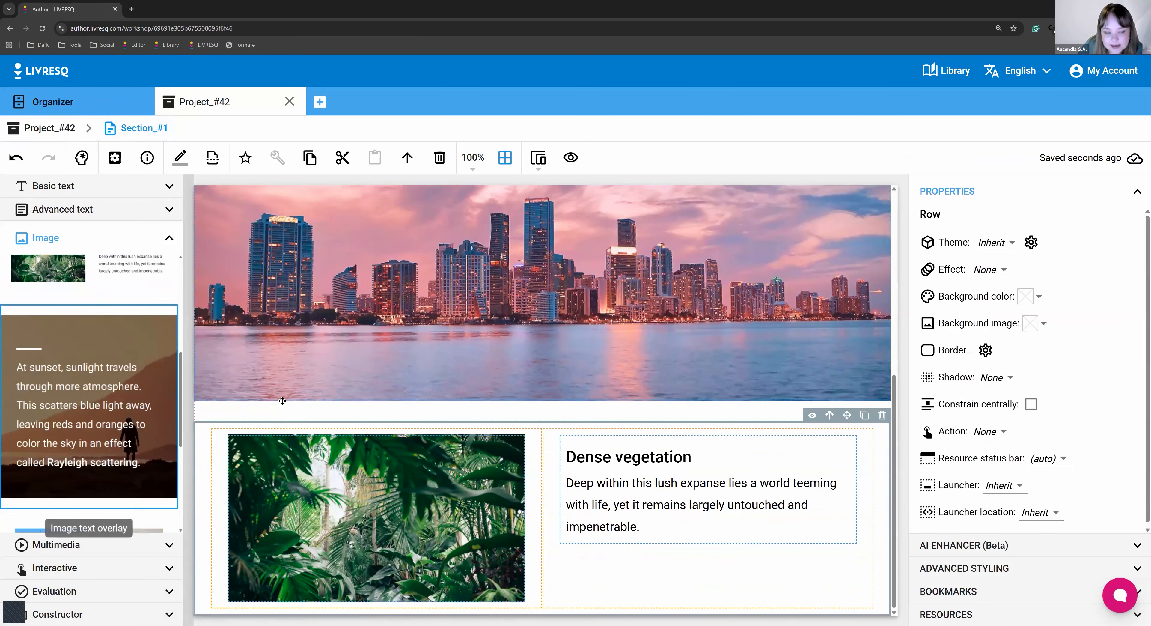
scroll(176, 367, "down", 1)
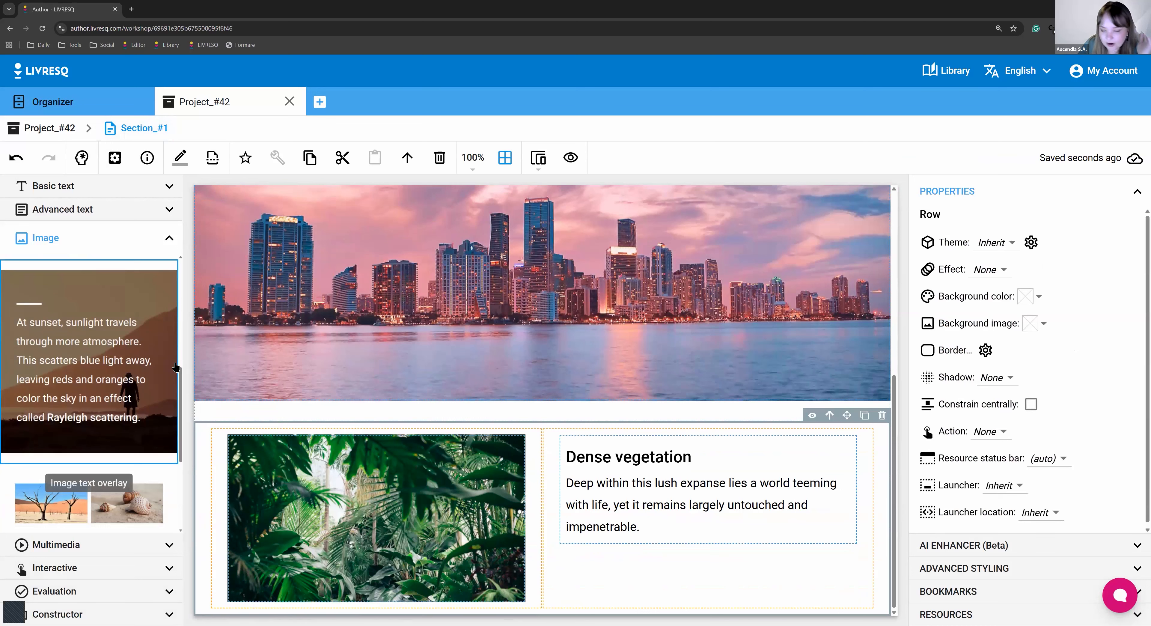
scroll(176, 367, "up", 1)
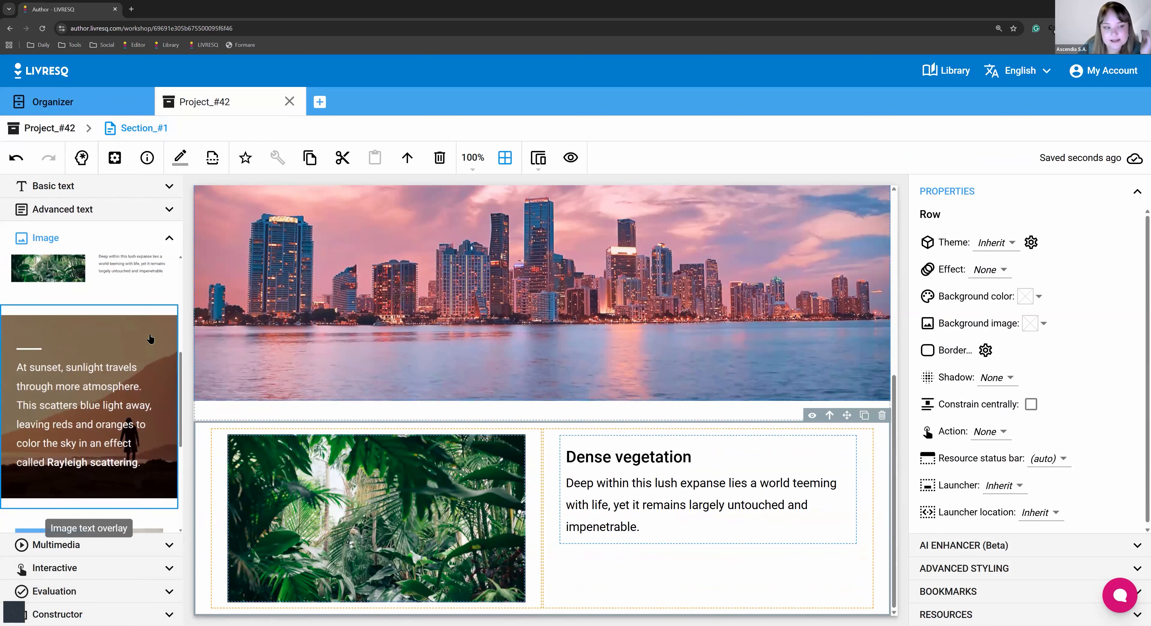
Drag the Image text overlay sunset row below the jungle row, then select the jungle image.
left_click_drag(155, 319, 754, 457)
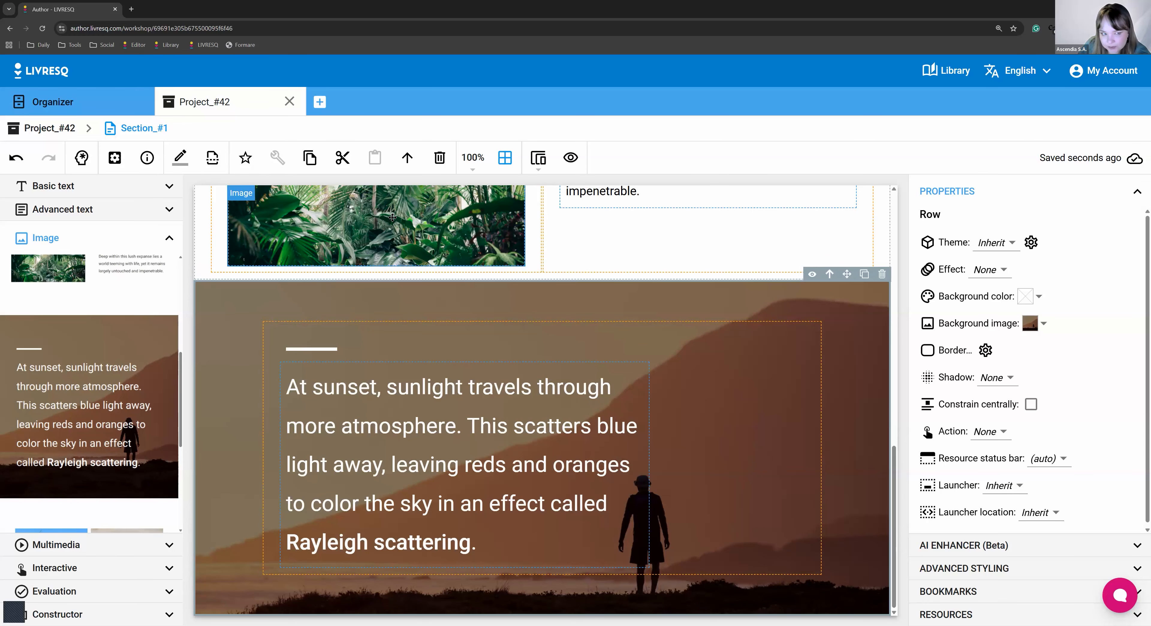
left_click(392, 218)
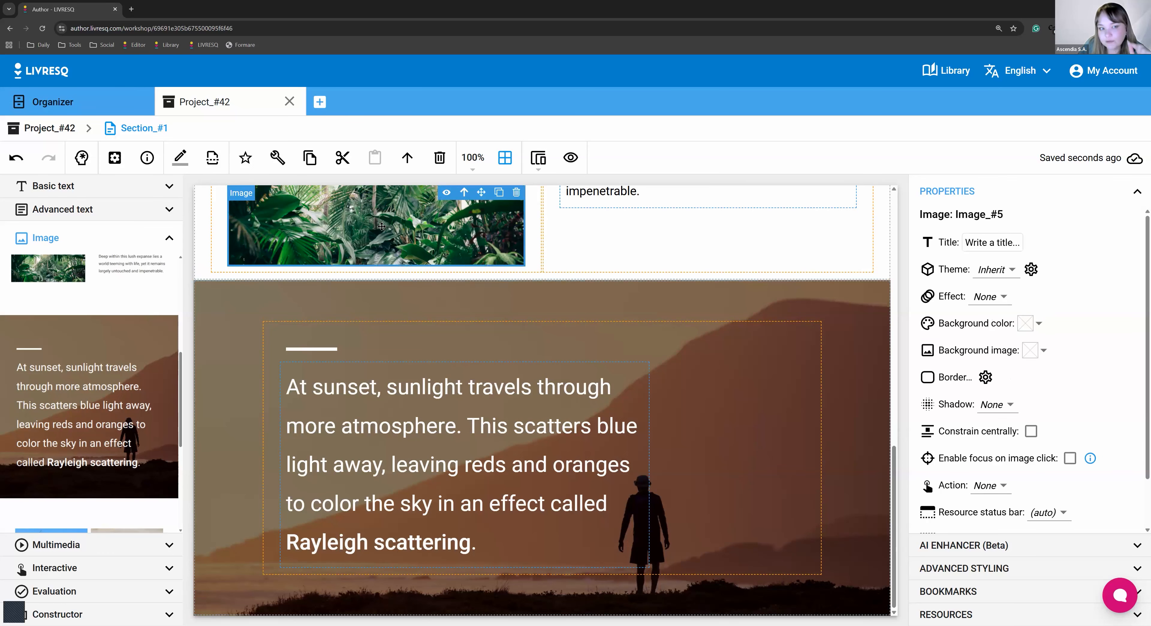
scroll(319, 334, "up", 4)
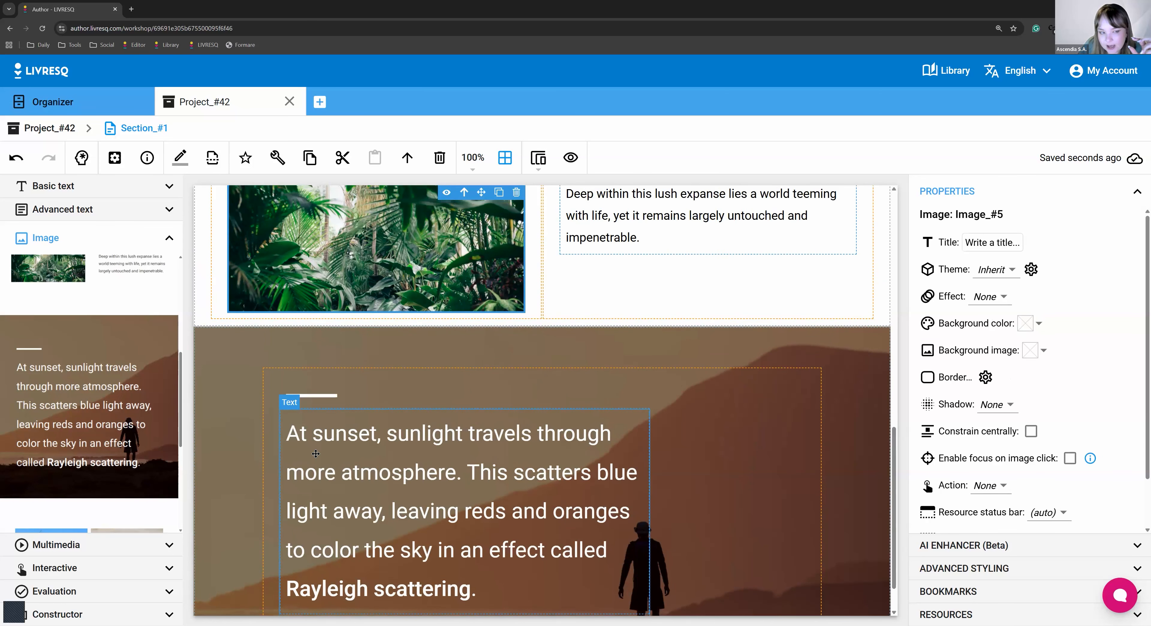
left_click(202, 276)
left_click(216, 280)
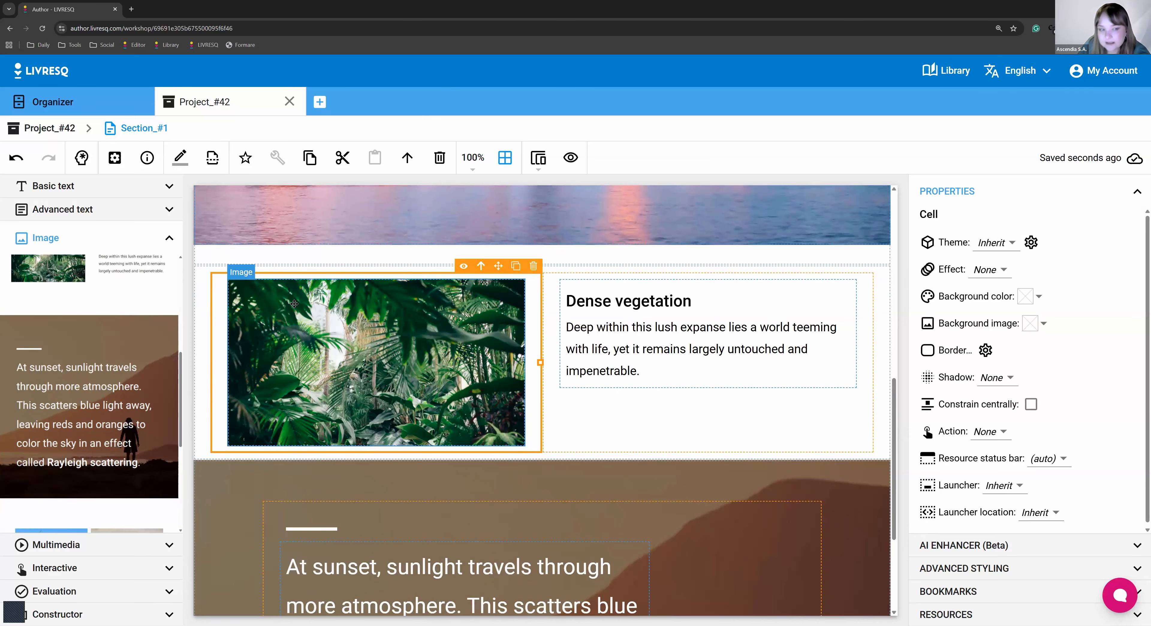
left_click(231, 294)
left_click(201, 274)
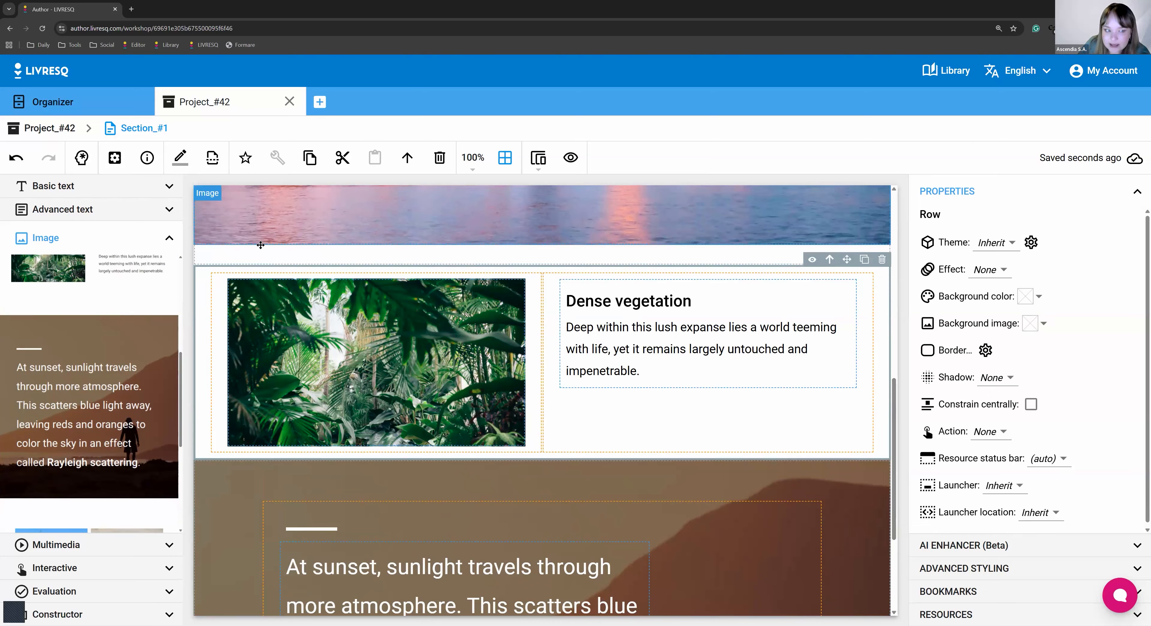
left_click(212, 287)
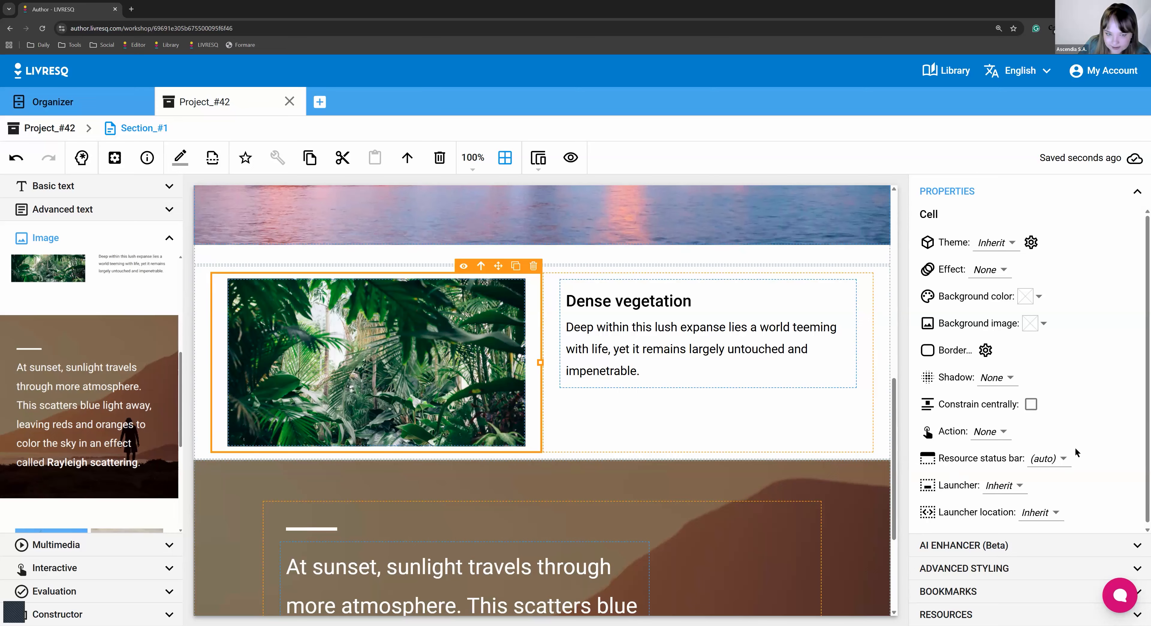
left_click(462, 328)
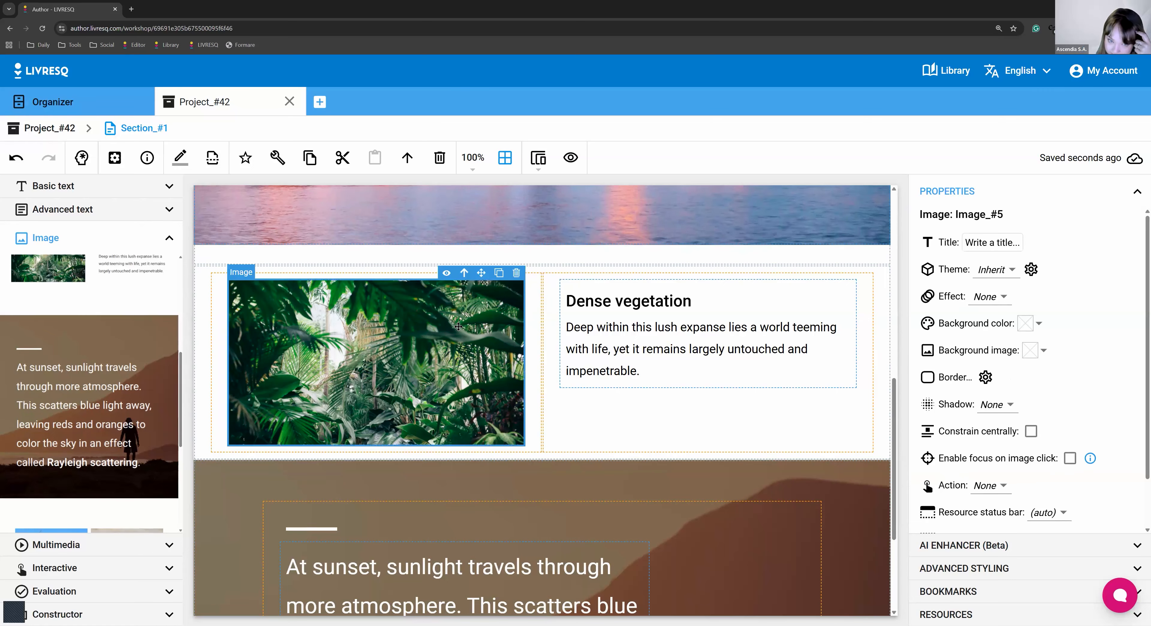
left_click(690, 371)
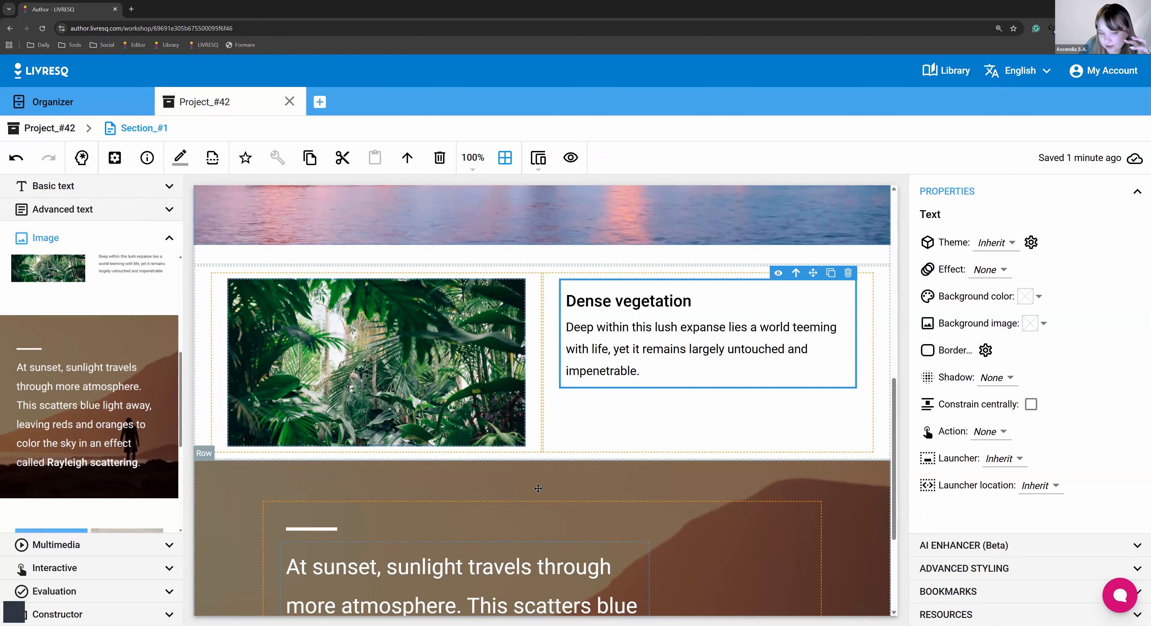
scroll(447, 411, "down", 4)
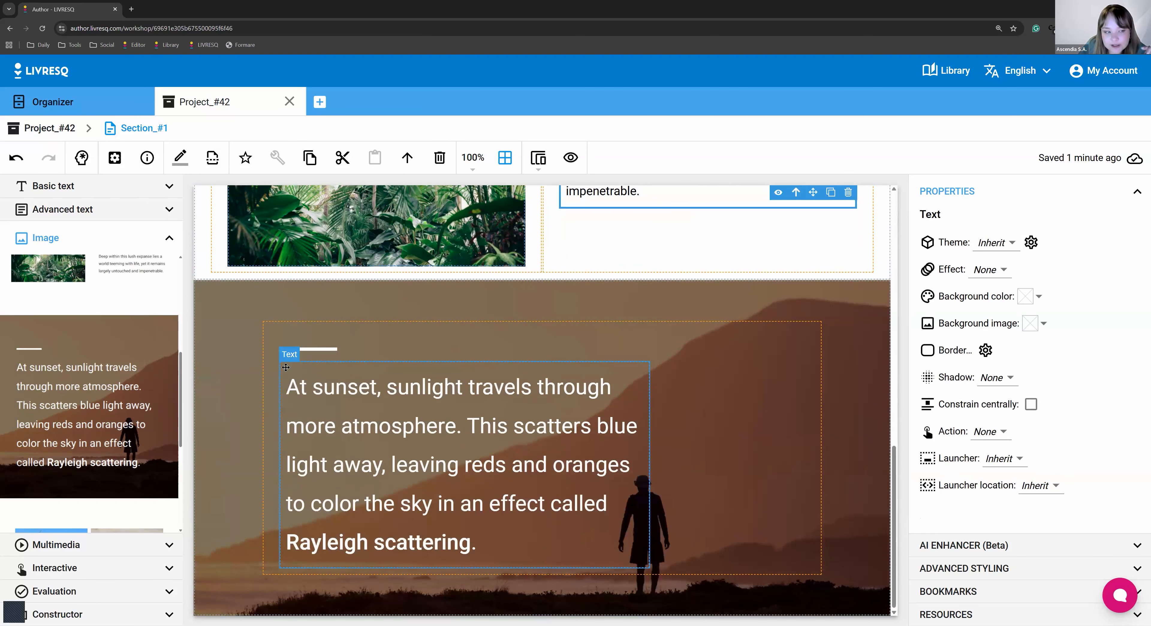
left_click(226, 303)
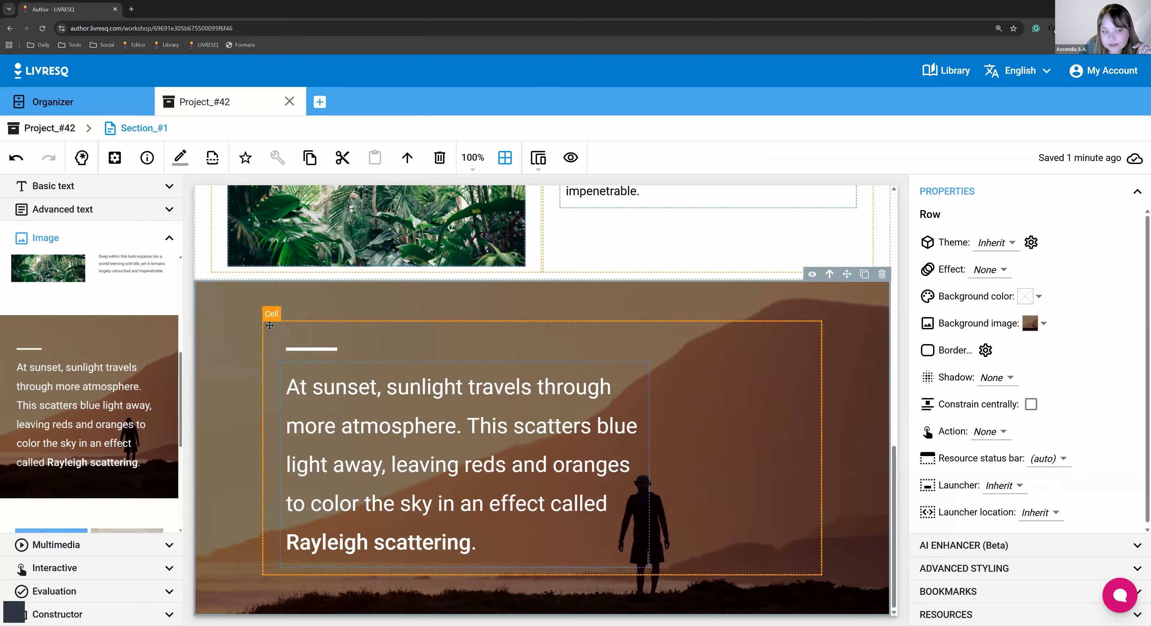
left_click(286, 336)
left_click(385, 406)
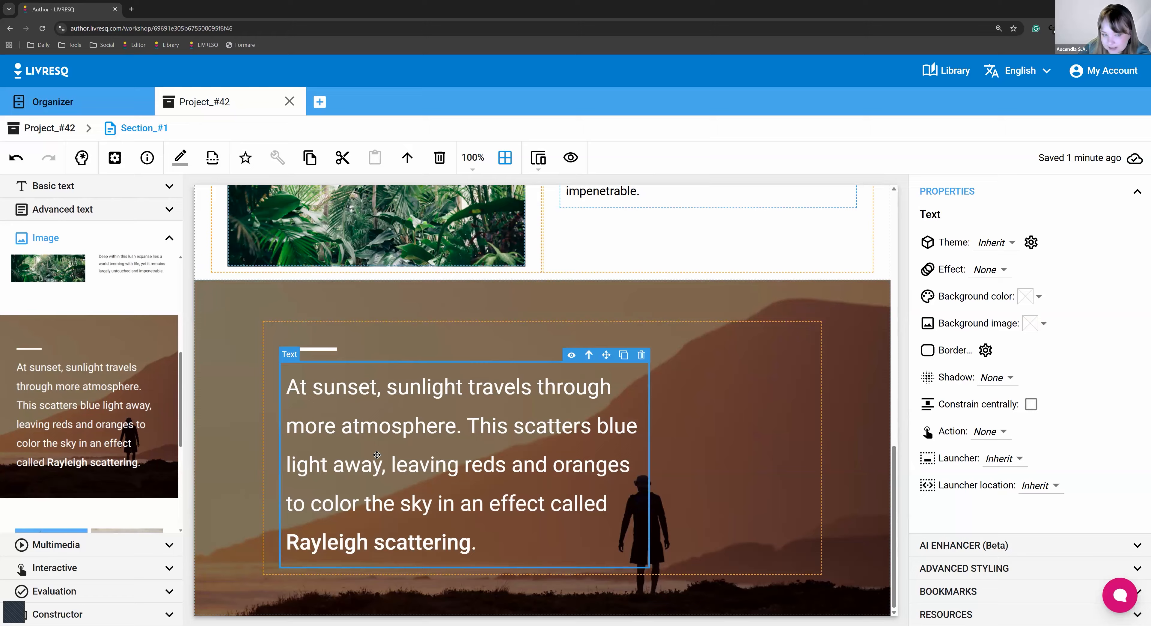
double_click(383, 510)
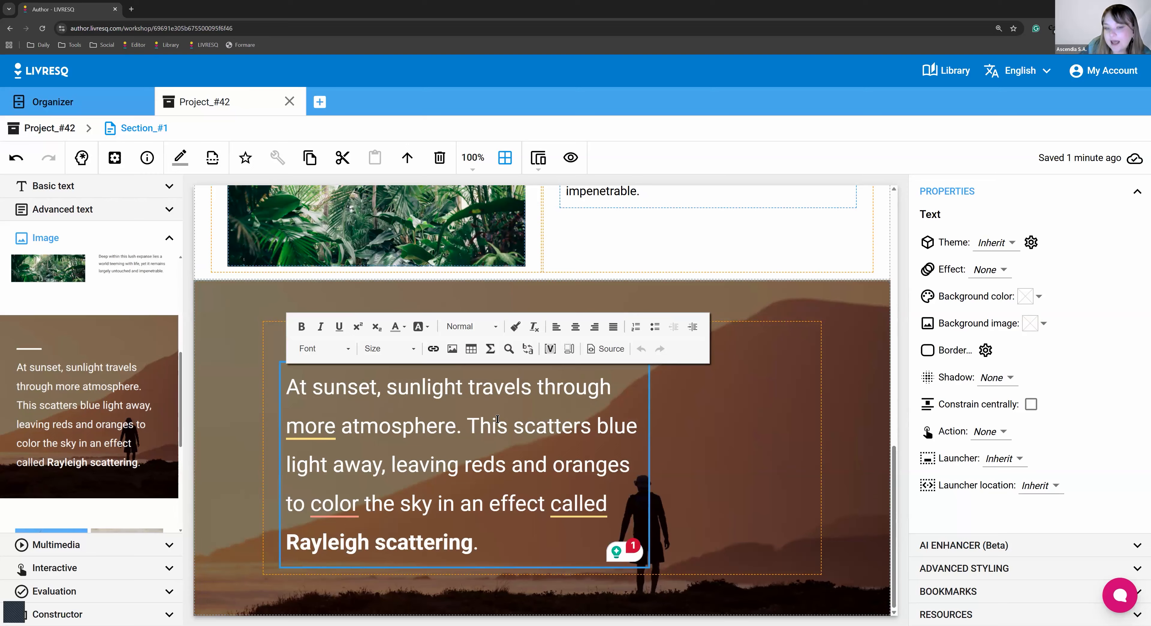
left_click(841, 308)
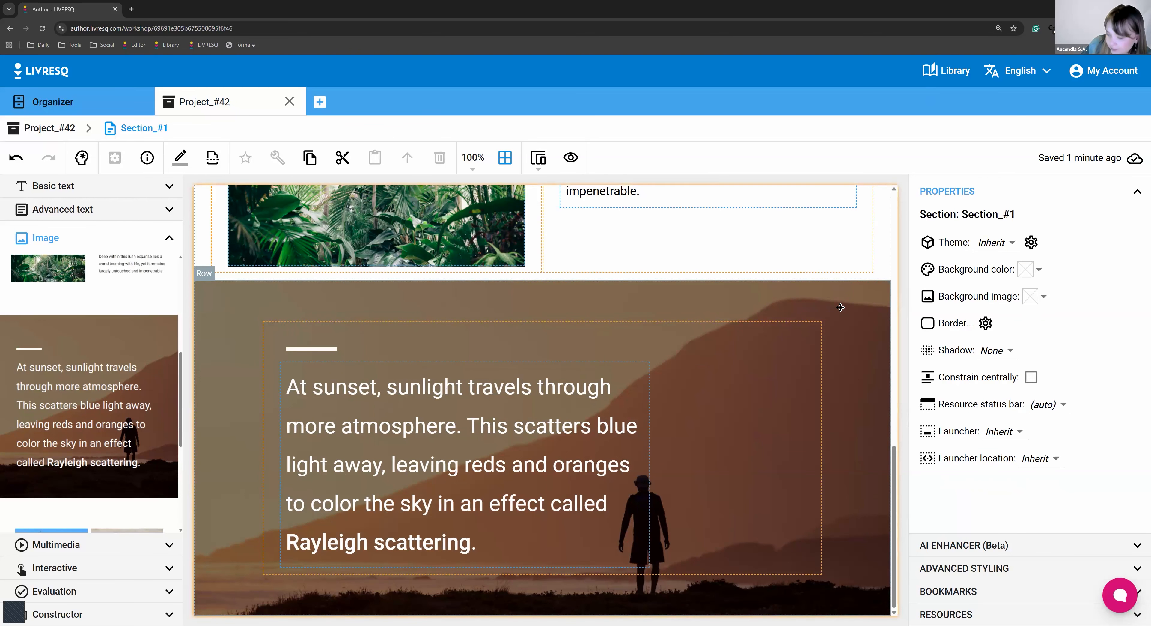
left_click(841, 307)
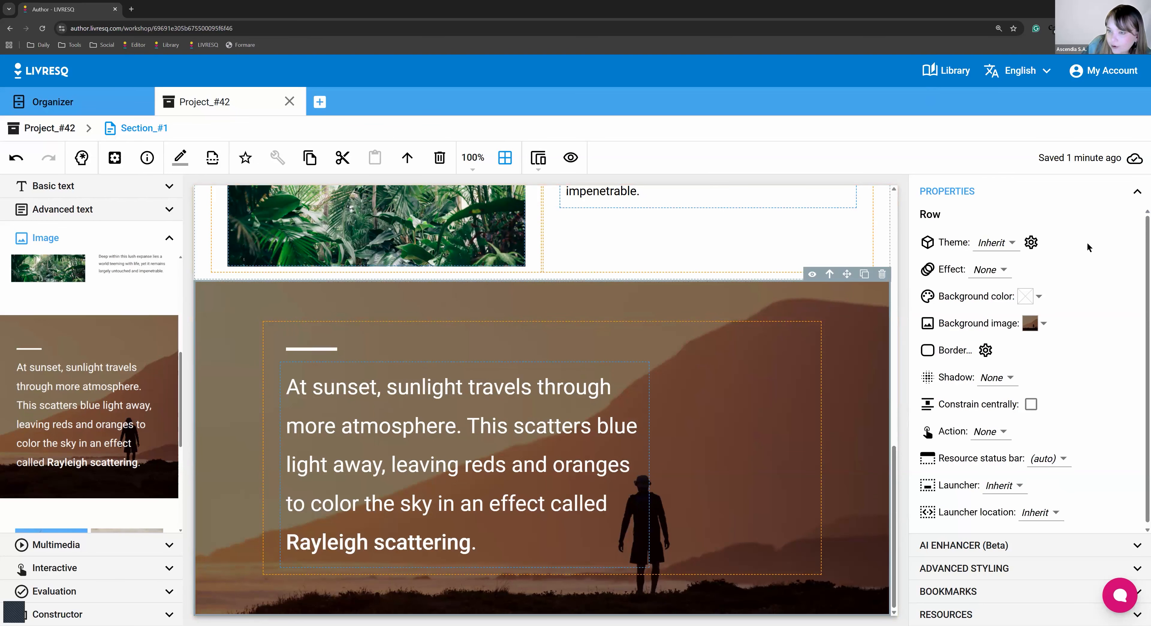
Inspect the sunset row's background image replacement options, keeping the sunset photo.
left_click(1032, 324)
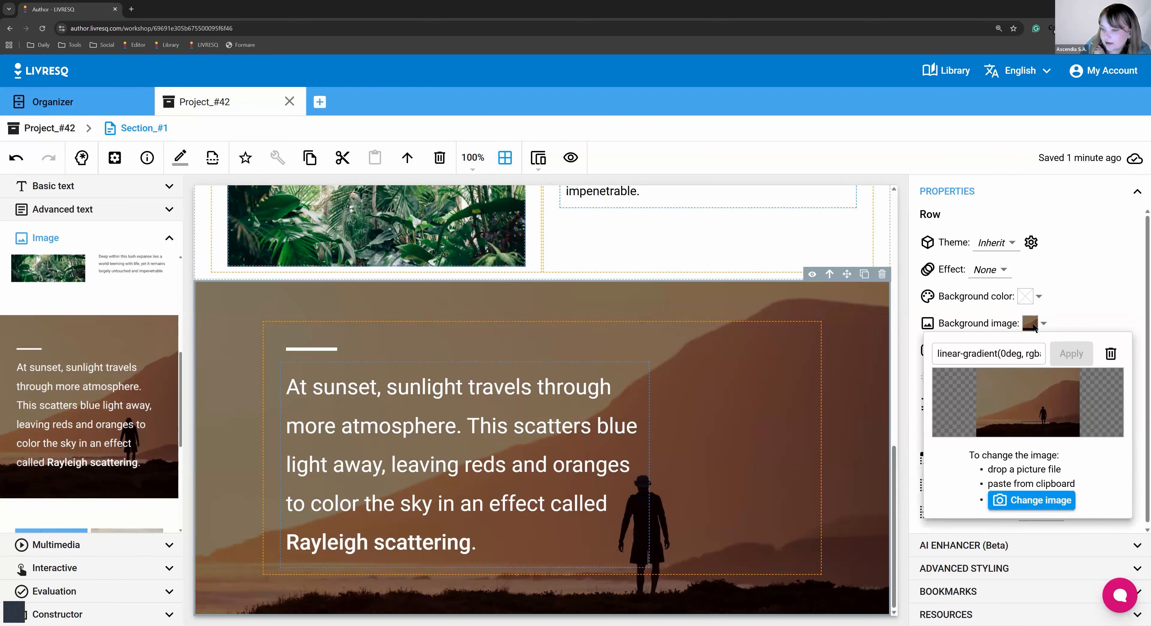
left_click(1000, 501)
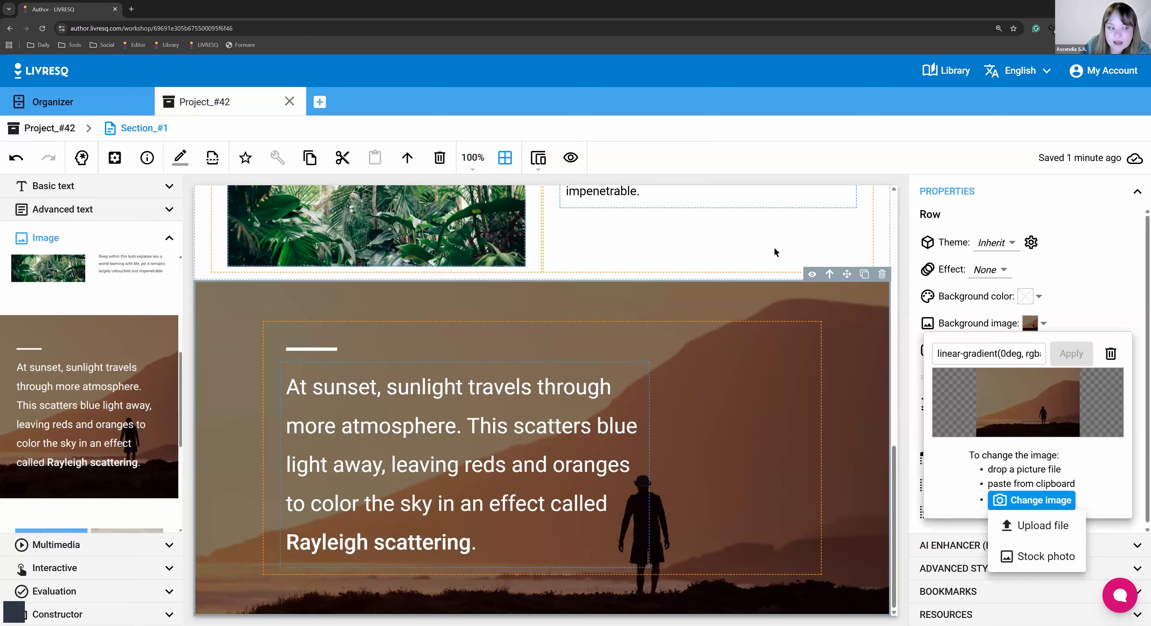
left_click(685, 317)
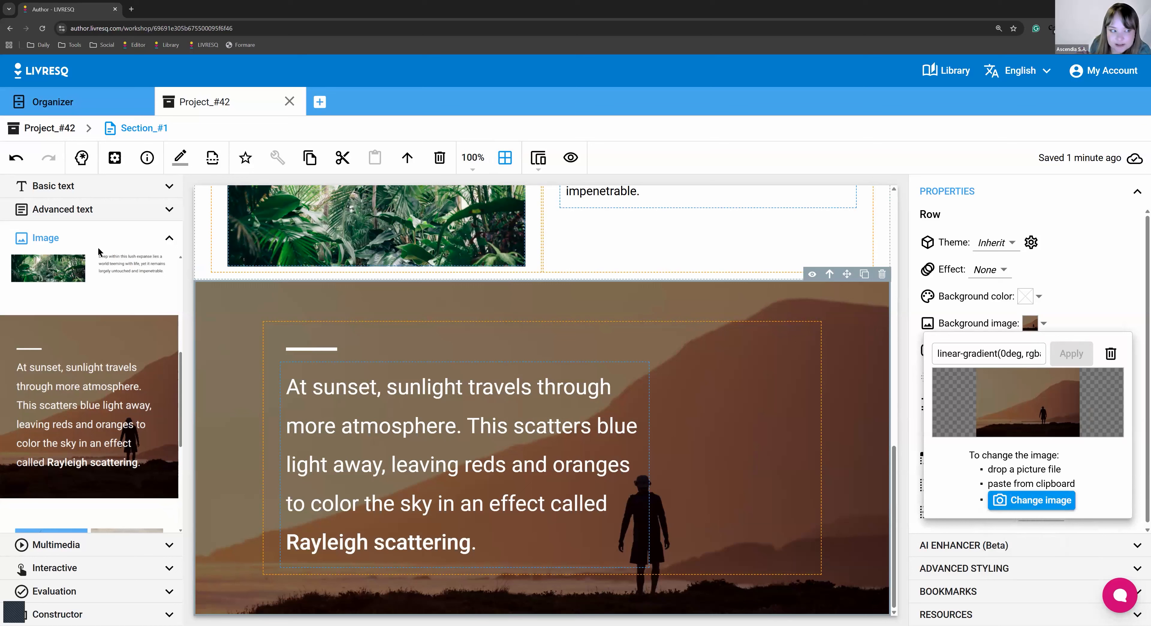
left_click(95, 208)
Scroll past the Advanced text templates and open the Image category down to 'Grid with 2 images'.
left_click(94, 208)
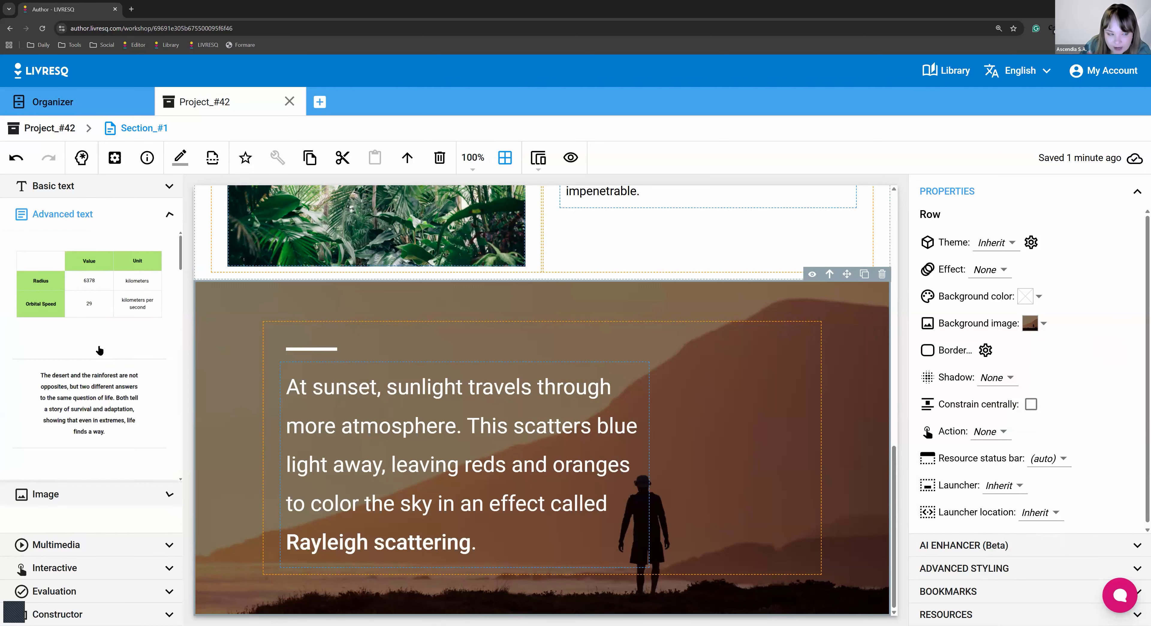
scroll(90, 401, "down", 8)
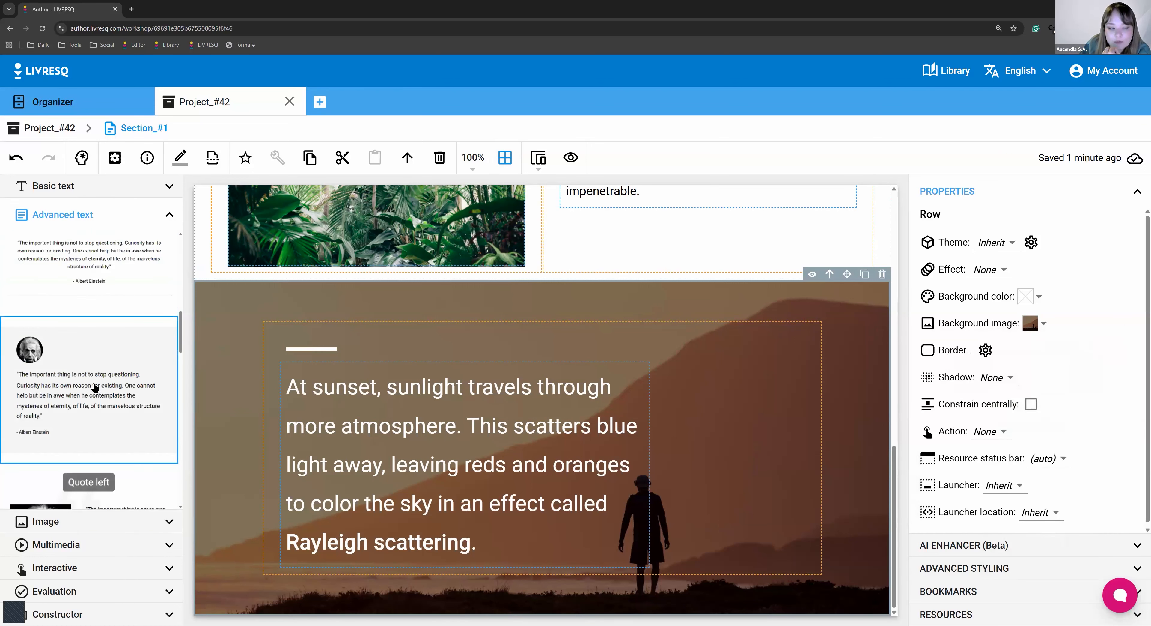
scroll(99, 381, "down", 2)
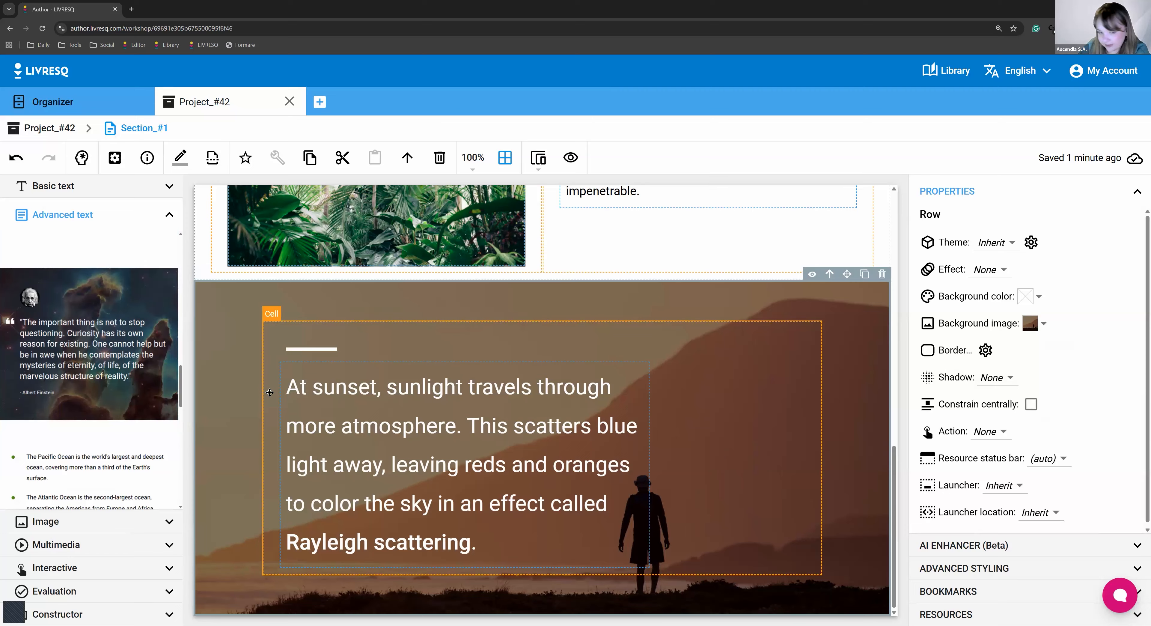
scroll(94, 499, "down", 3)
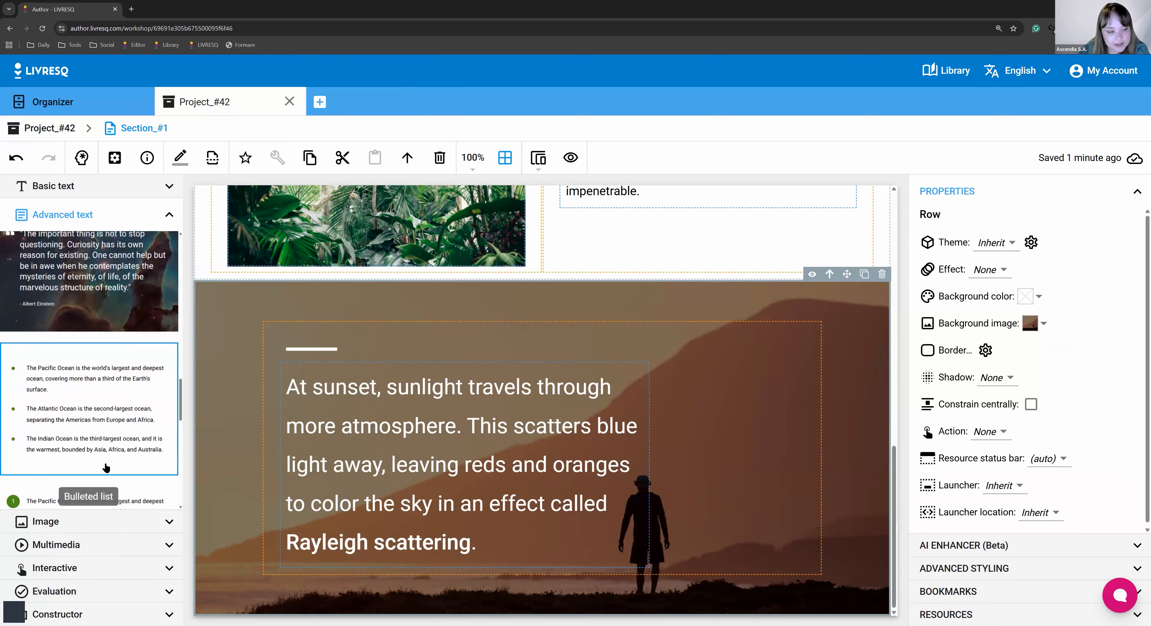
left_click(87, 522)
scroll(85, 375, "down", 3)
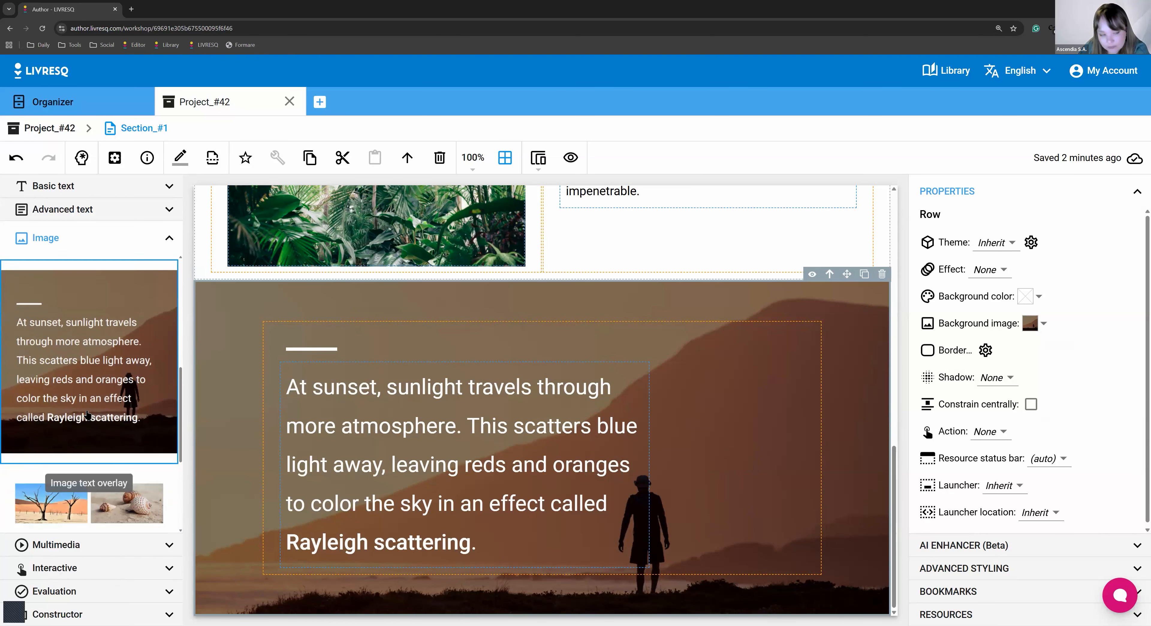
scroll(149, 498, "down", 2)
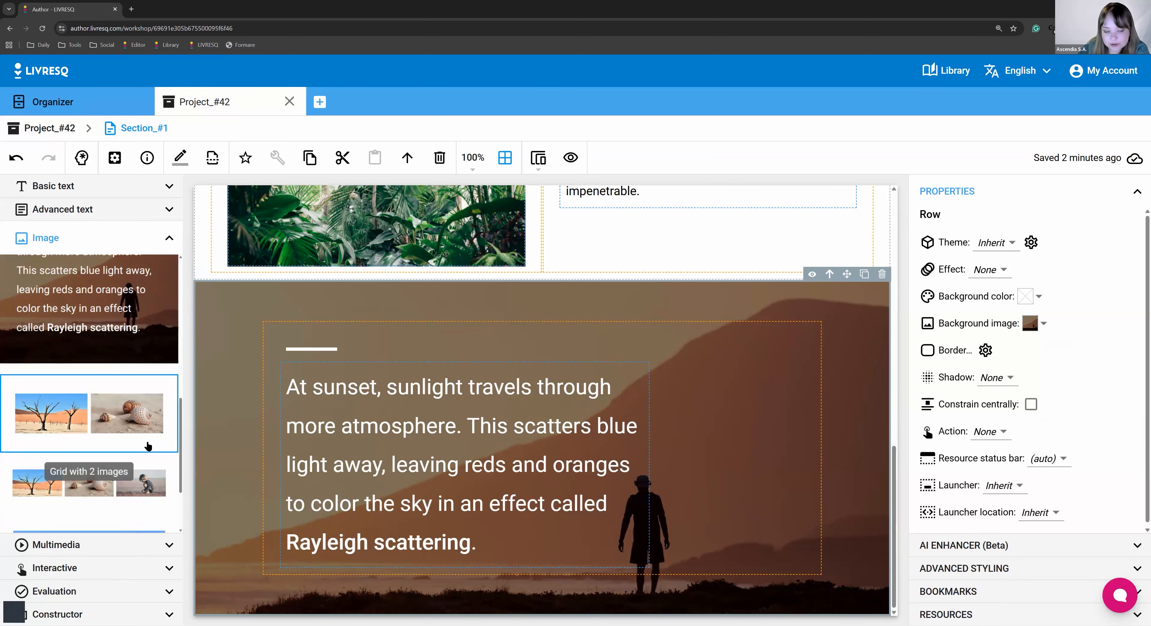
Drop a 'Grid with 2 images' row with desert trees and seashells below the sunset row.
left_click_drag(149, 445, 725, 562)
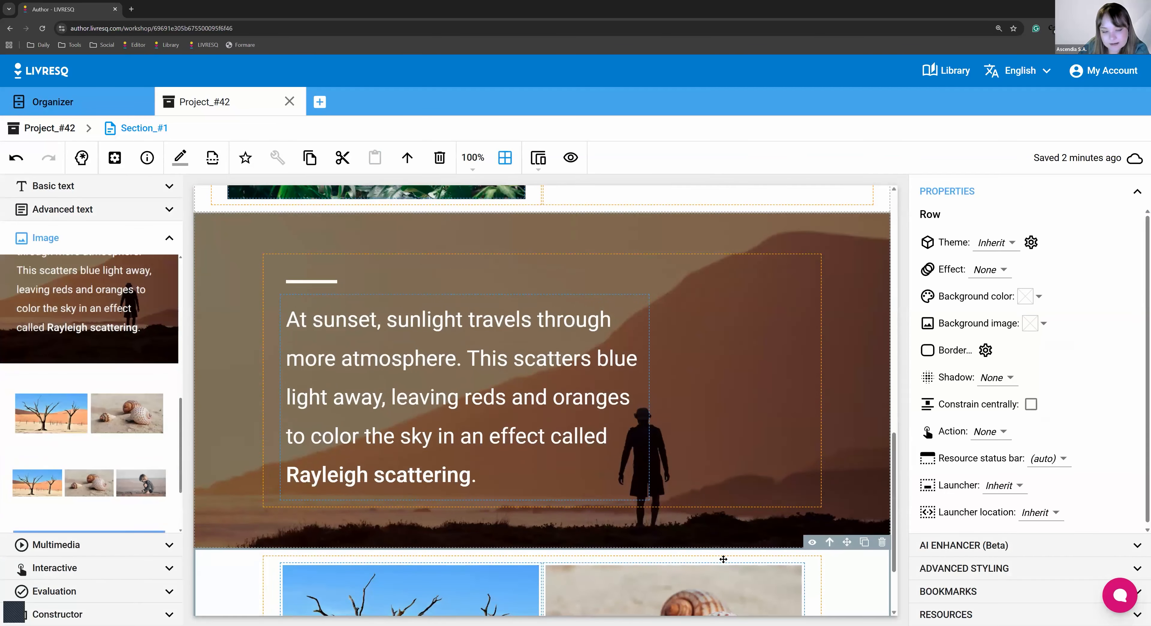
left_click(425, 497)
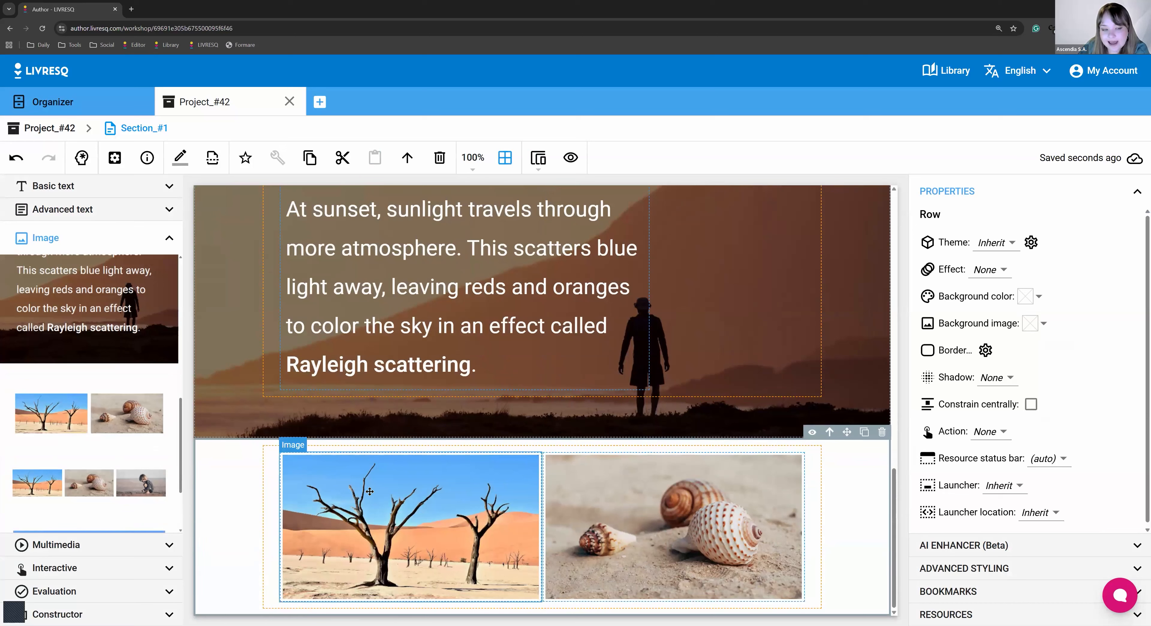
left_click(617, 512)
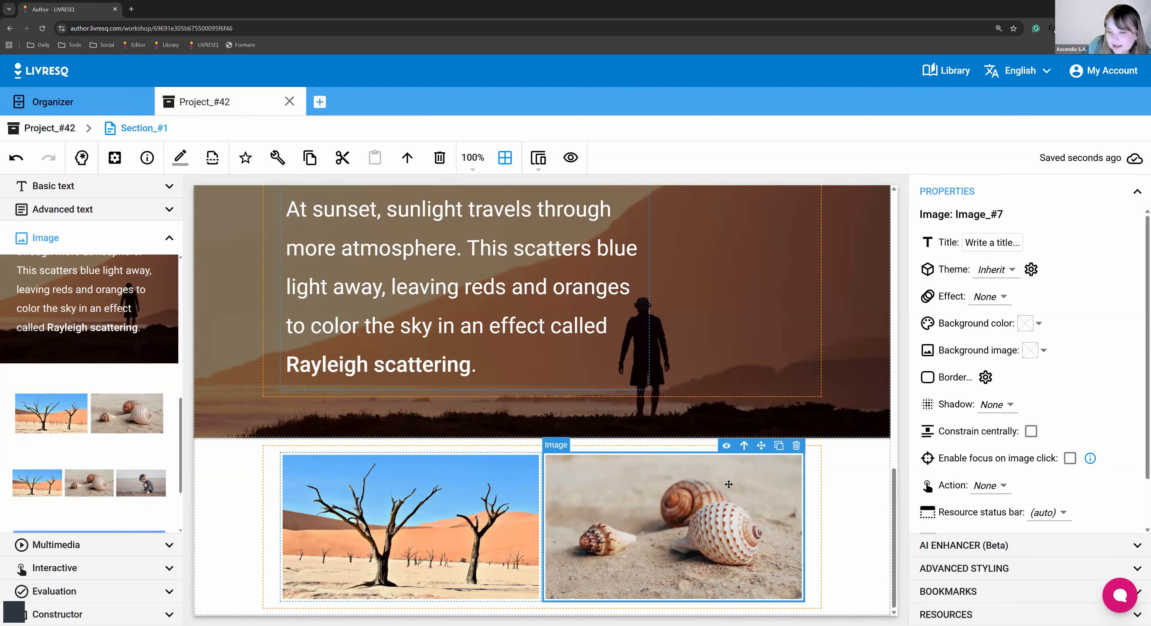
Duplicate the seashell image, then delete the copy, leaving the two original images.
left_click(778, 446)
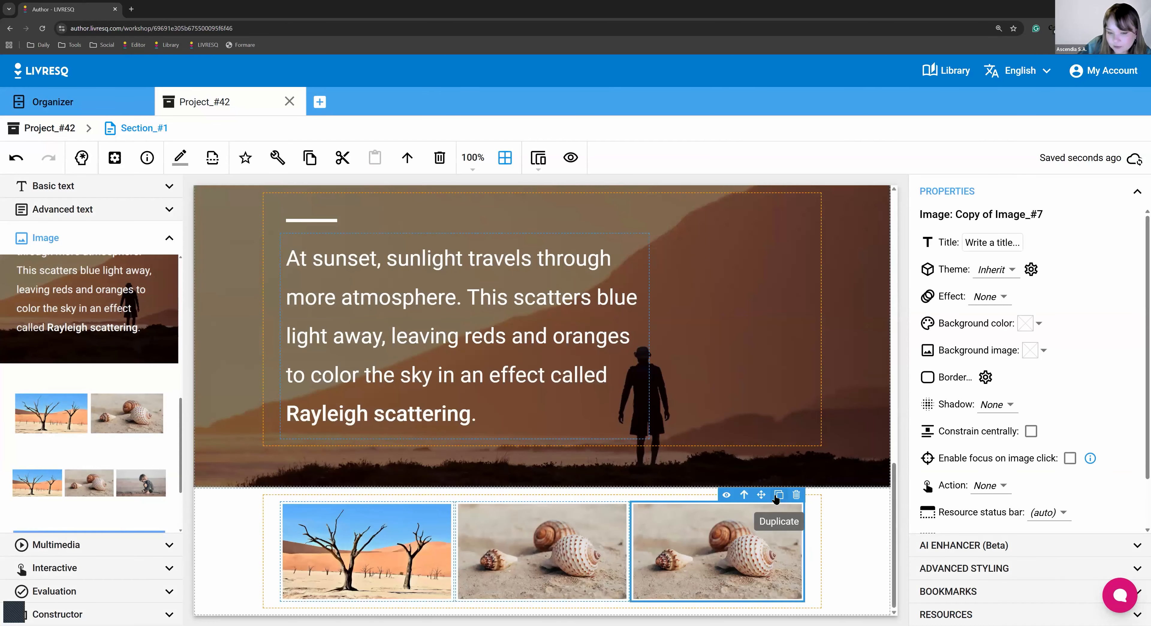
left_click(796, 495)
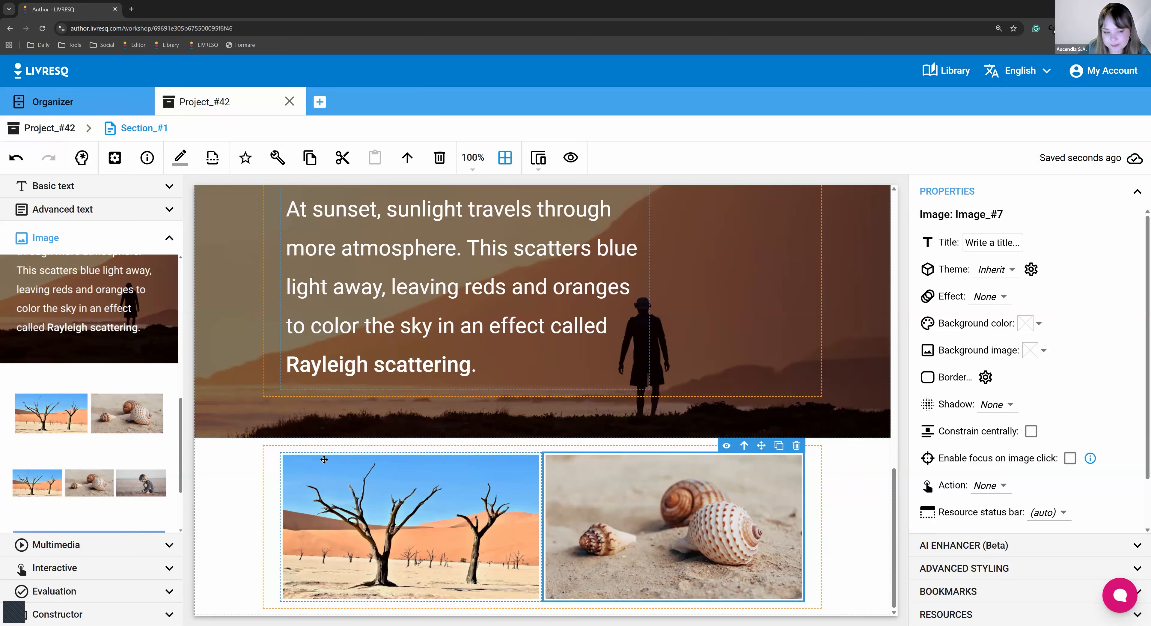
left_click(423, 479)
left_click(635, 515)
left_click(421, 527)
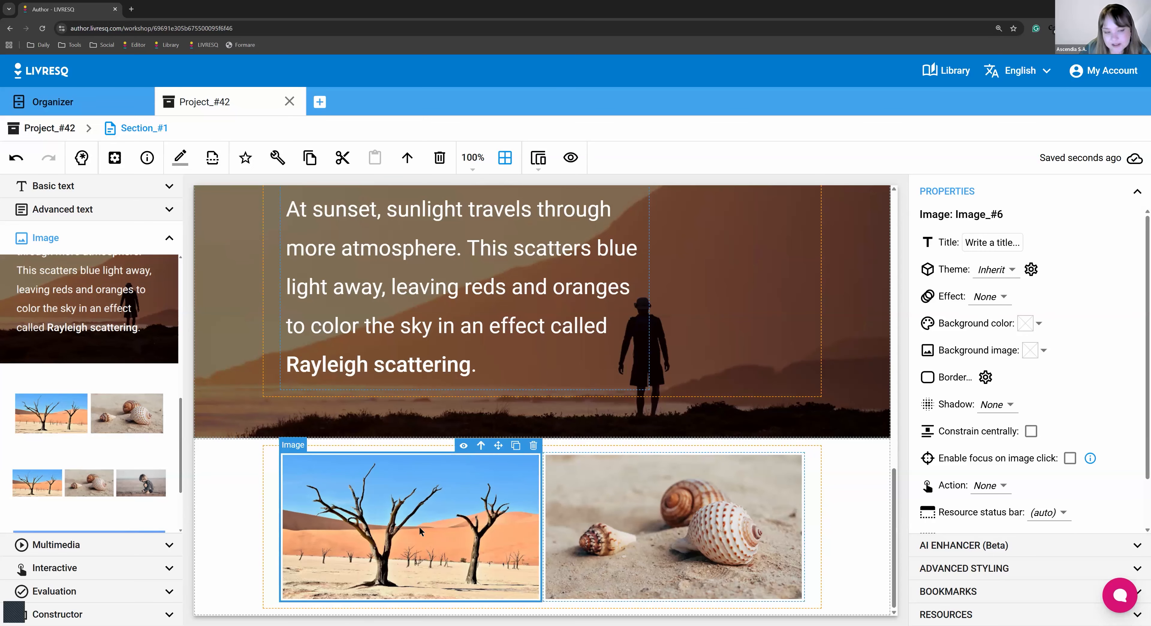
Open the tree and shell image editors, return to Section_#1, and select the two-image row.
double_click(420, 528)
left_click(120, 132)
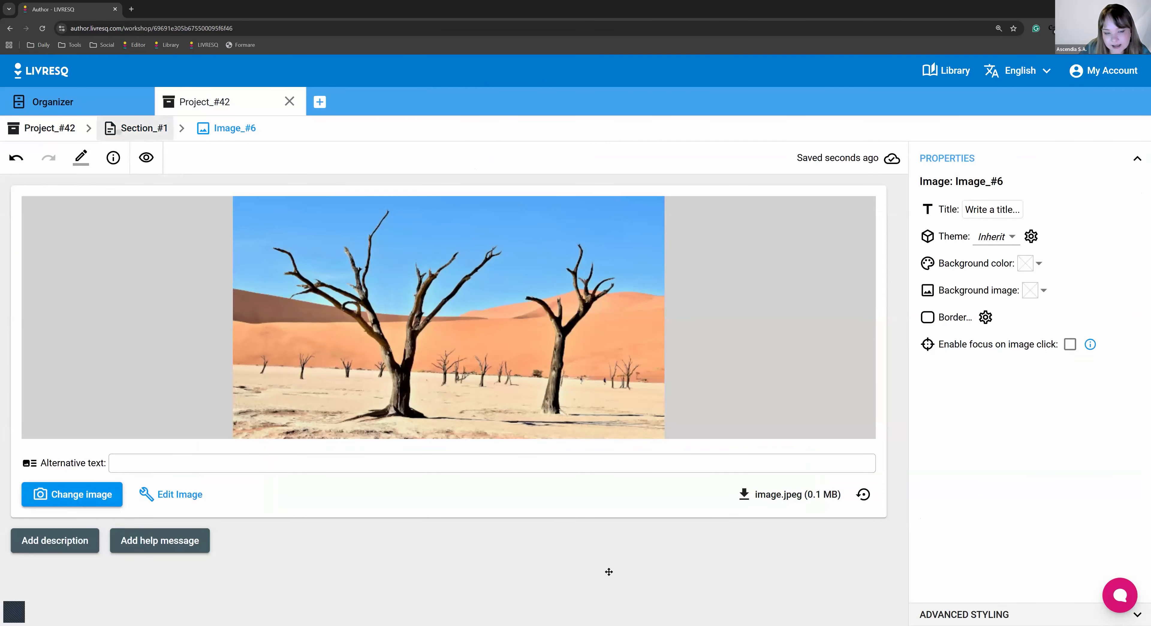
double_click(608, 571)
left_click(127, 126)
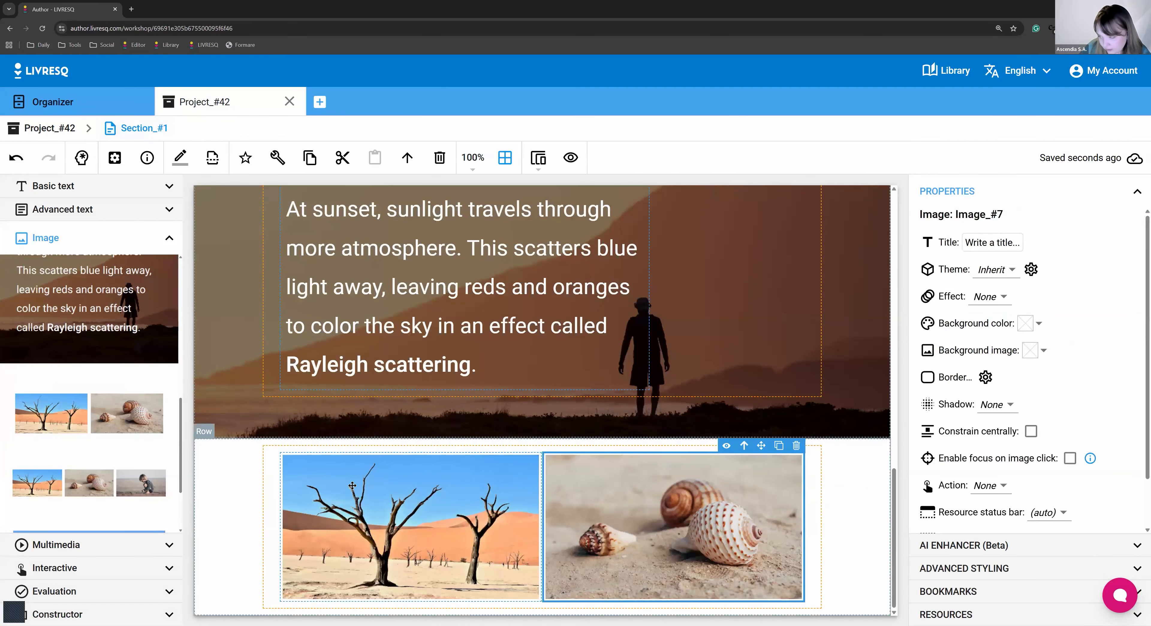
double_click(366, 482)
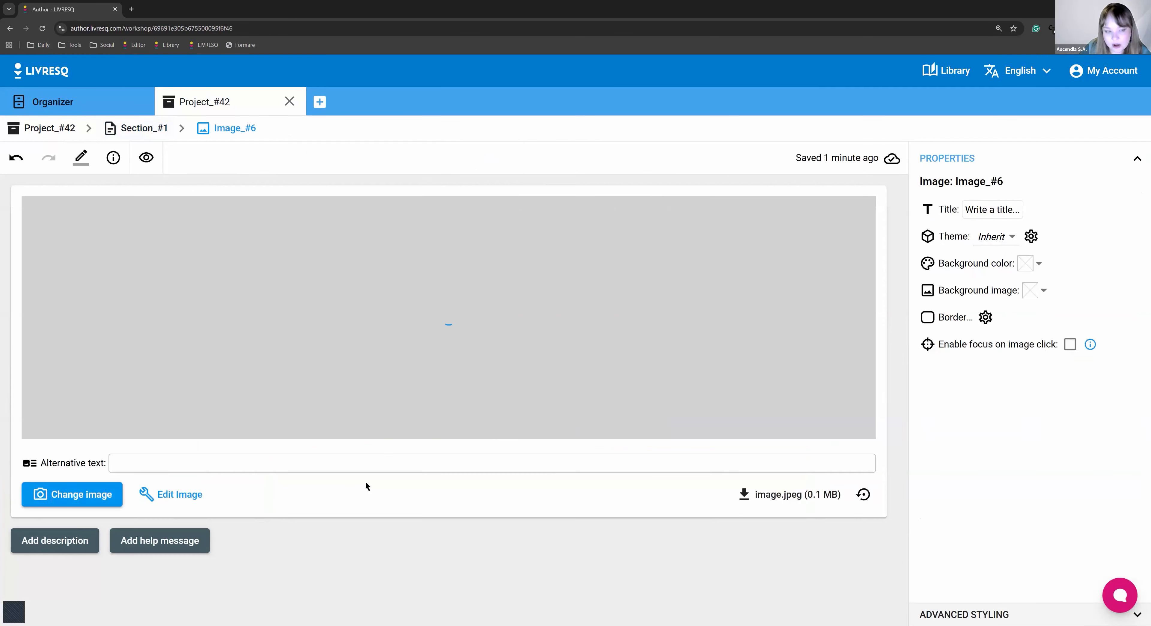
left_click(152, 128)
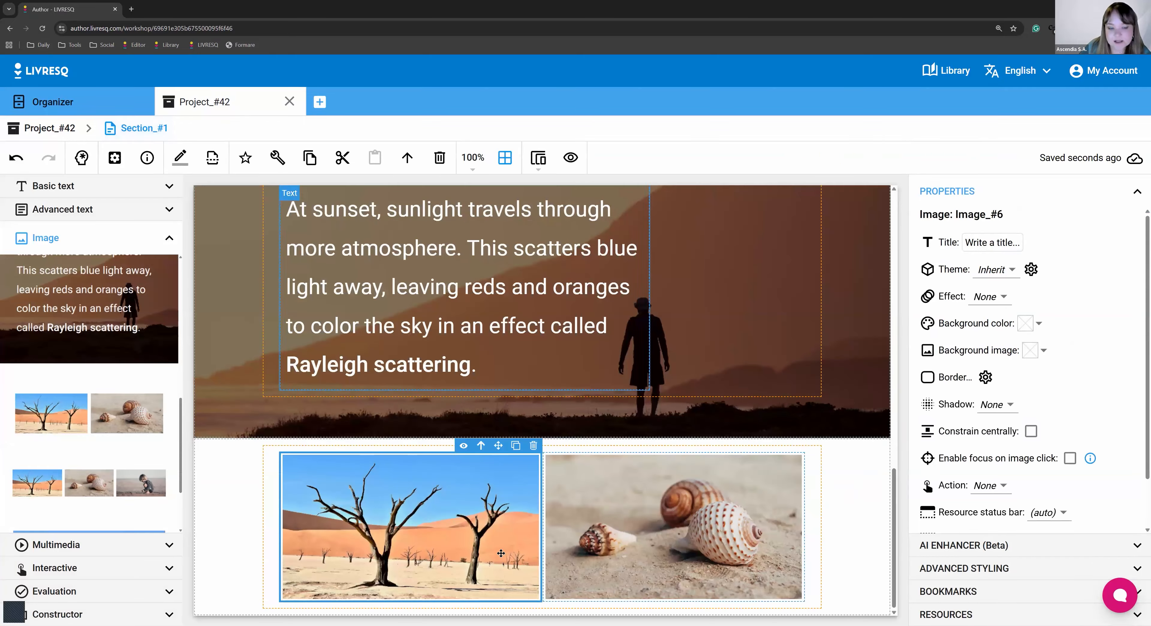
left_click(844, 523)
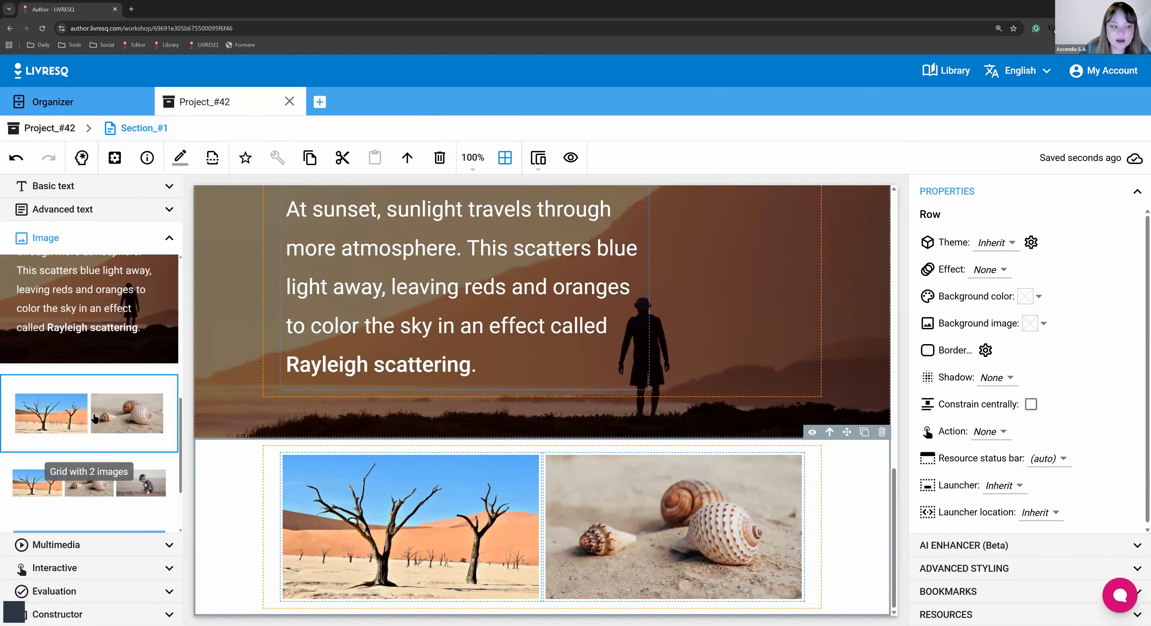
Drop a 'Grid with 3 images' row below the two-image grid and add a Gallery beneath it.
left_click_drag(523, 534, 520, 552)
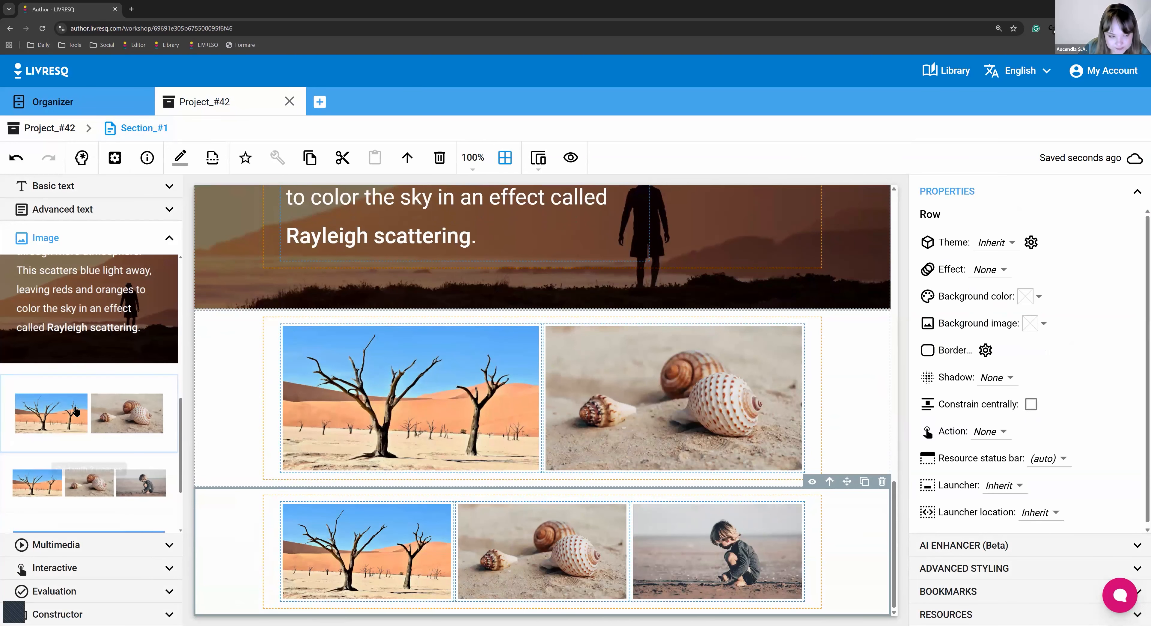
scroll(76, 410, "down", 3)
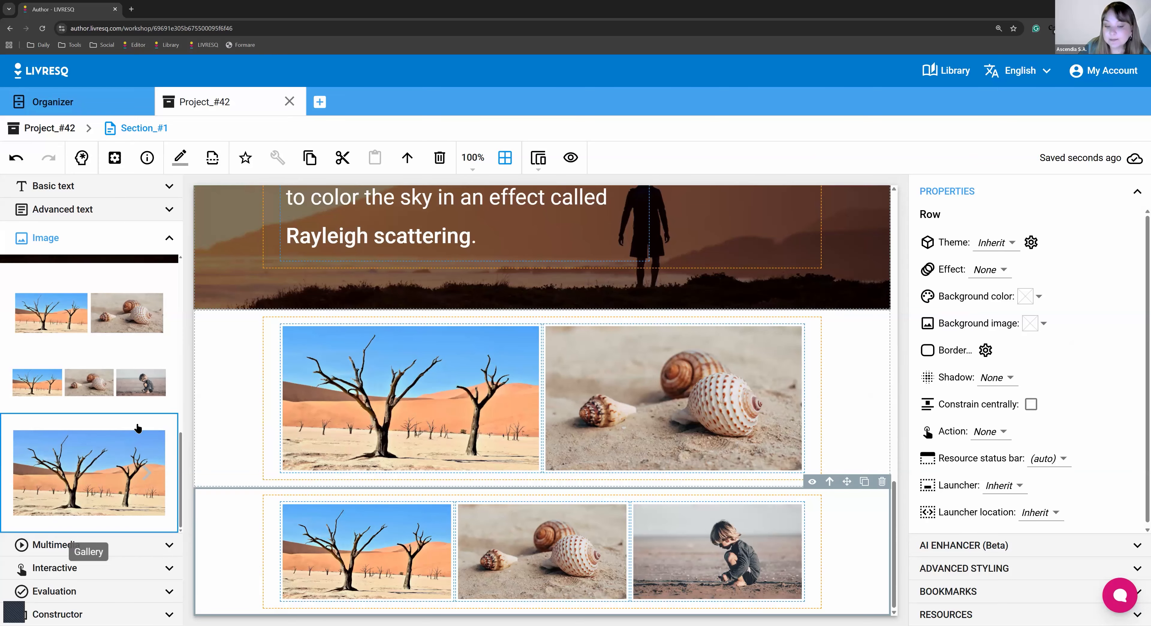
left_click(137, 428)
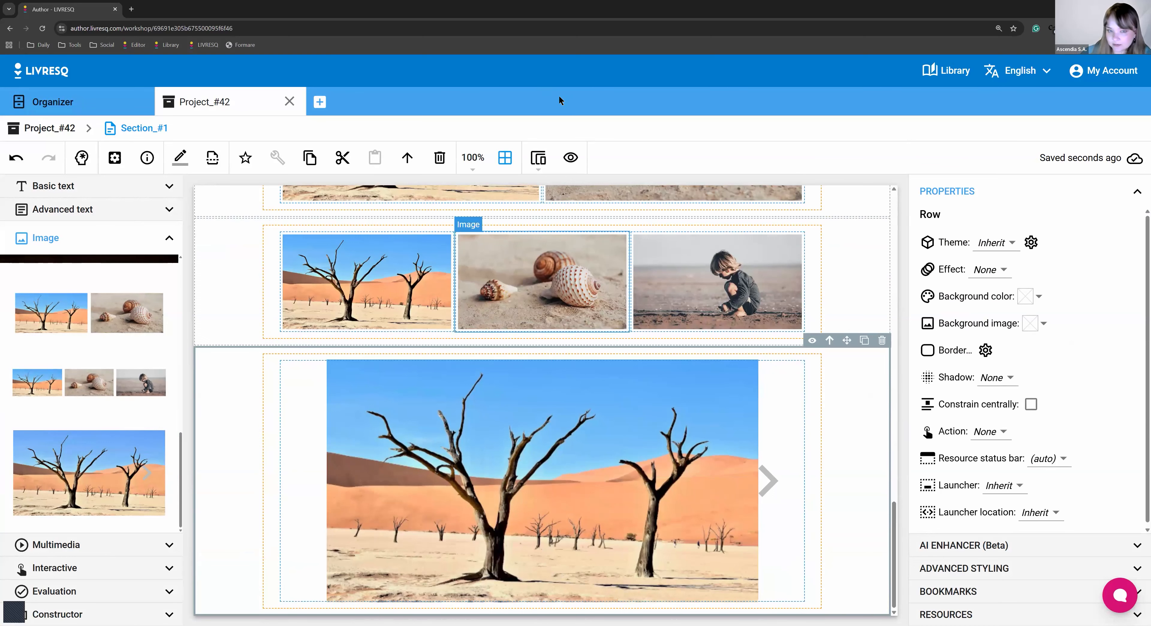
left_click(563, 192)
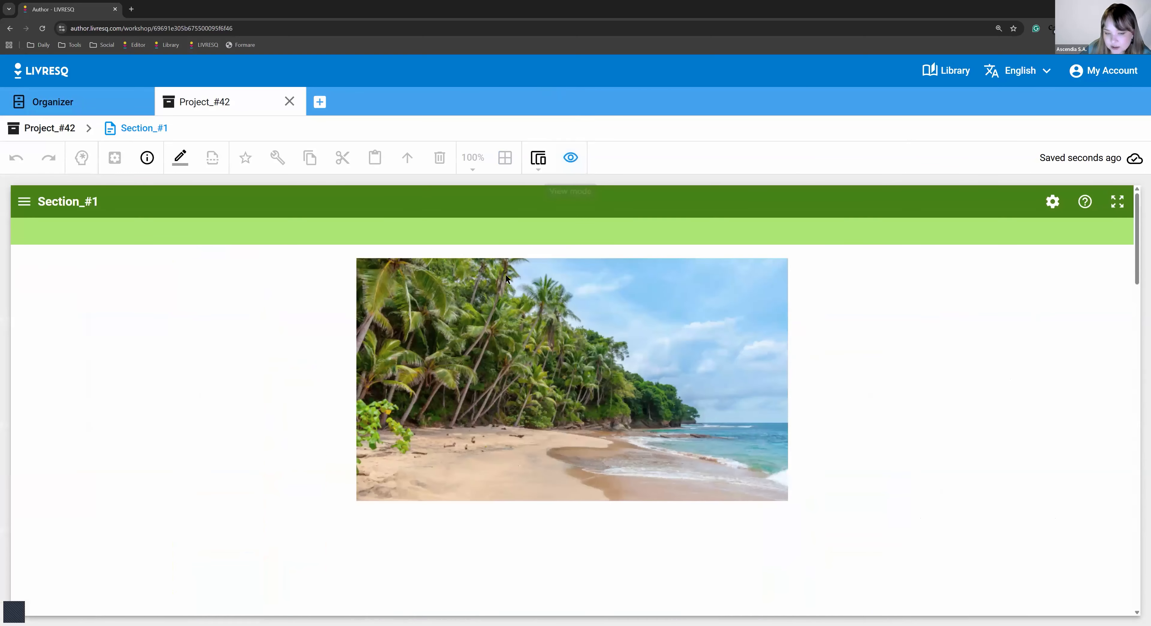
scroll(496, 247, "down", 10)
scroll(732, 388, "down", 8)
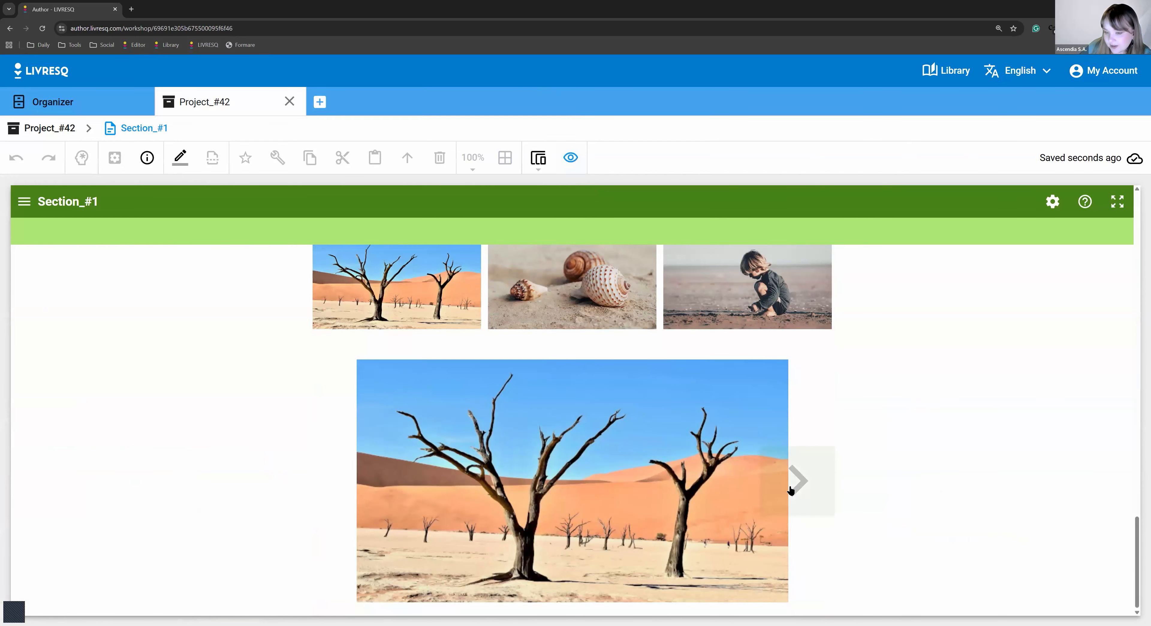
left_click(799, 480)
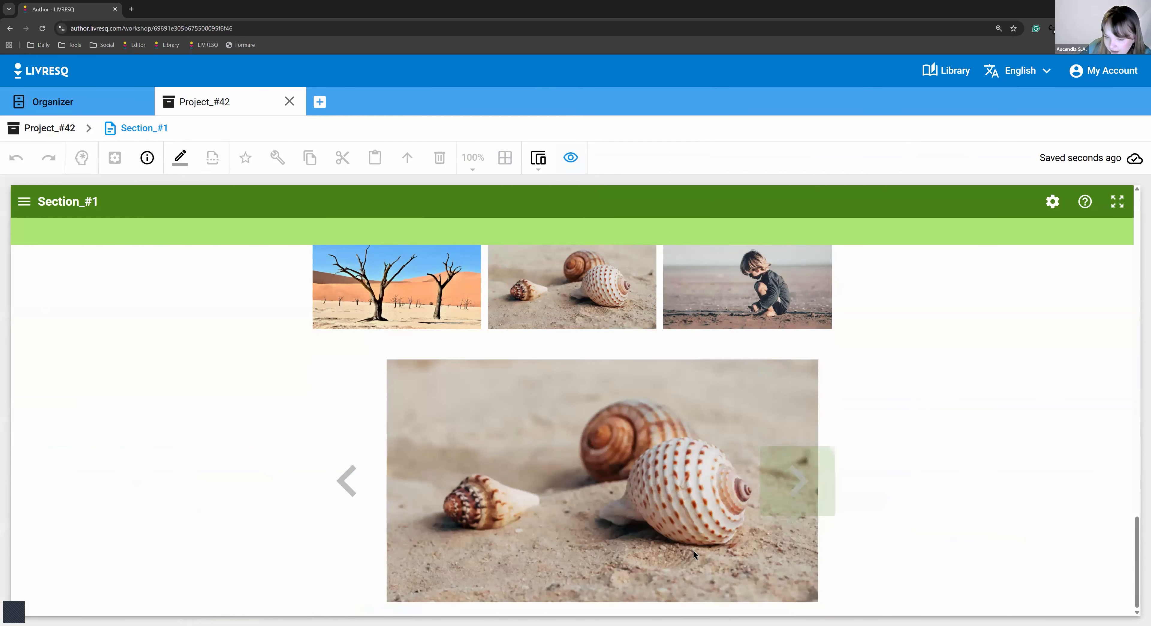
left_click_drag(738, 538, 691, 563)
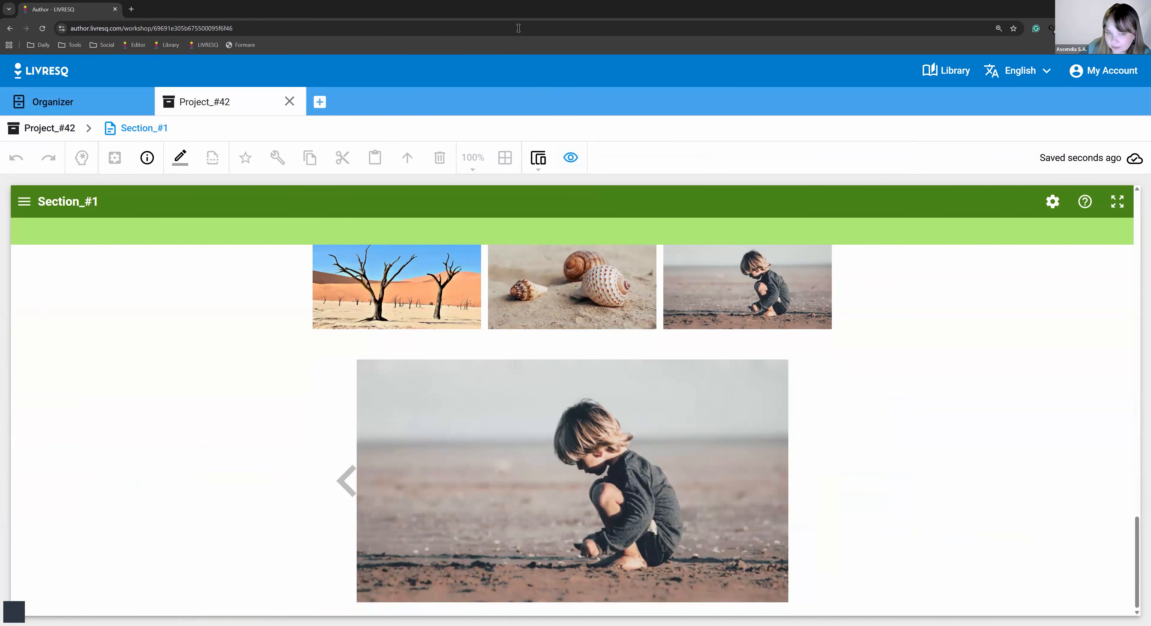
left_click(564, 164)
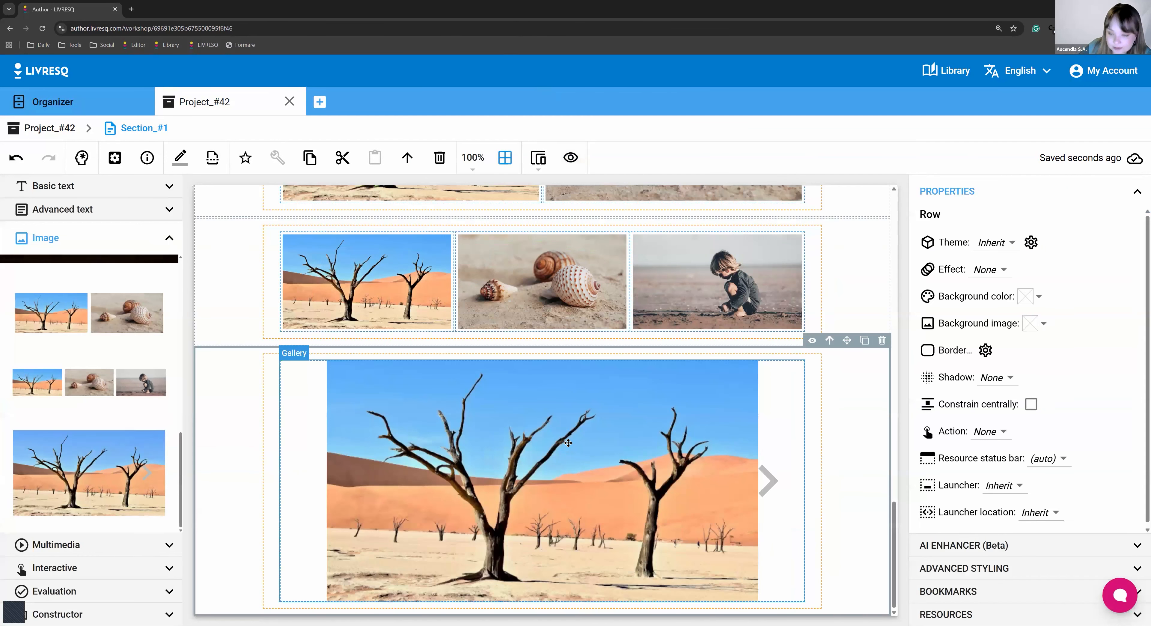
Open Gallery_#1's editor and delete the child photo (image-3).
double_click(567, 442)
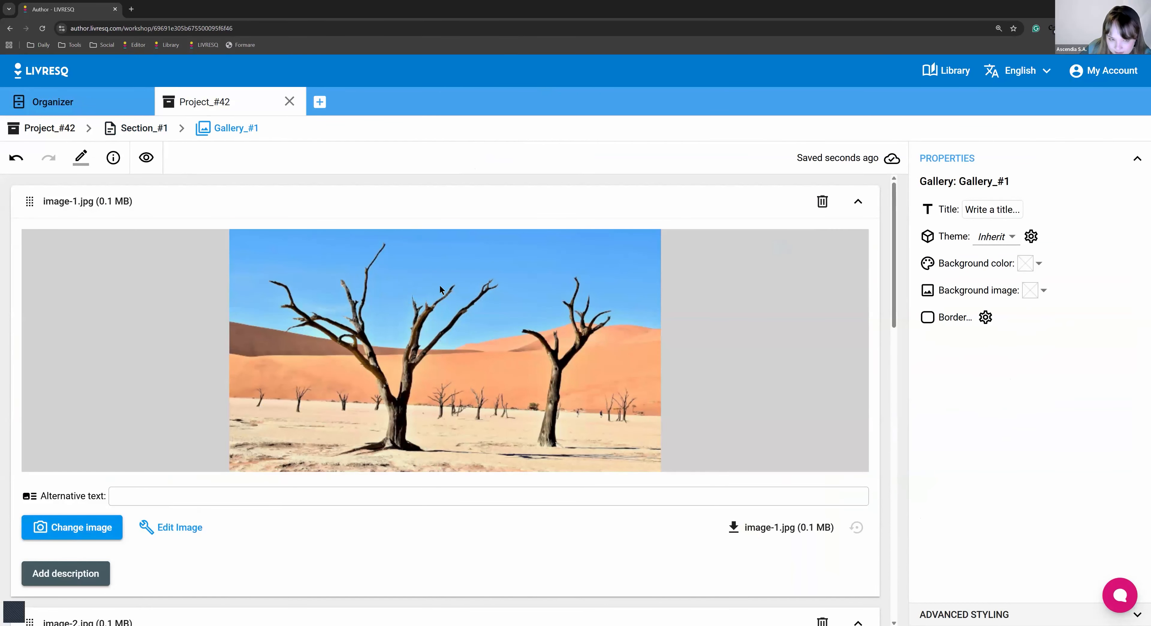
scroll(440, 290, "down", 5)
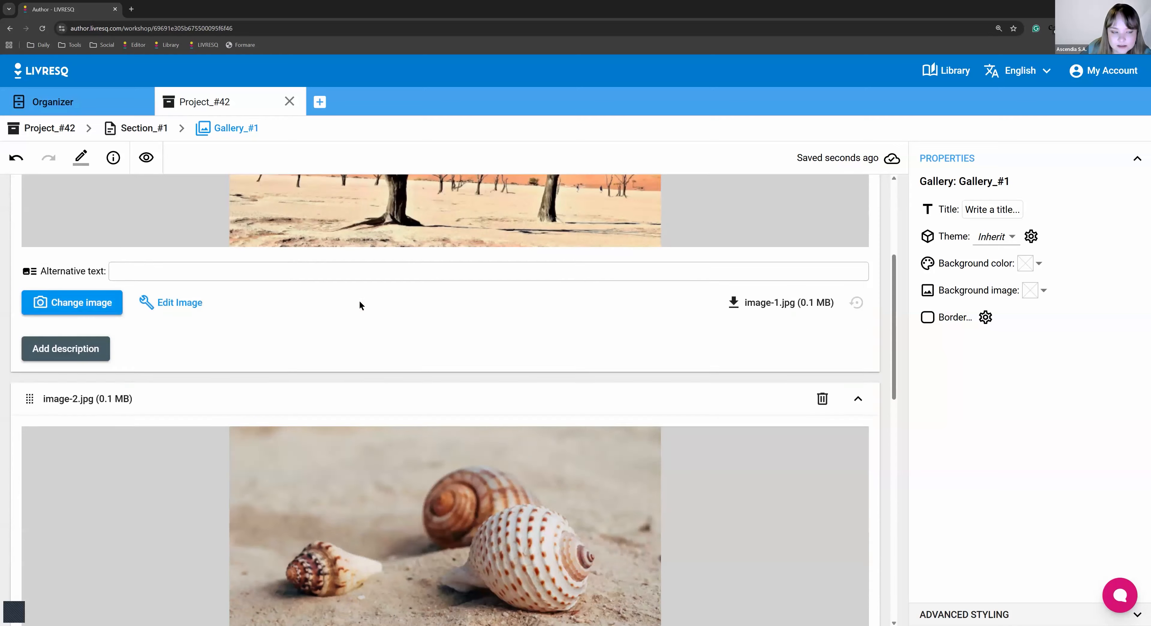
scroll(361, 306, "down", 12)
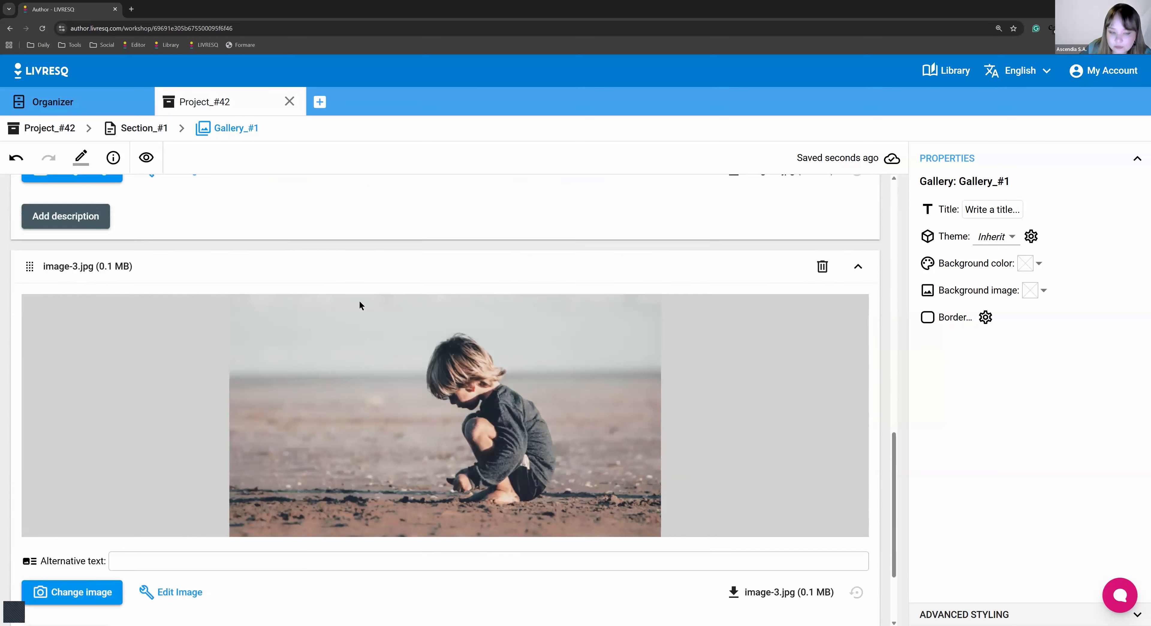
scroll(361, 306, "down", 2)
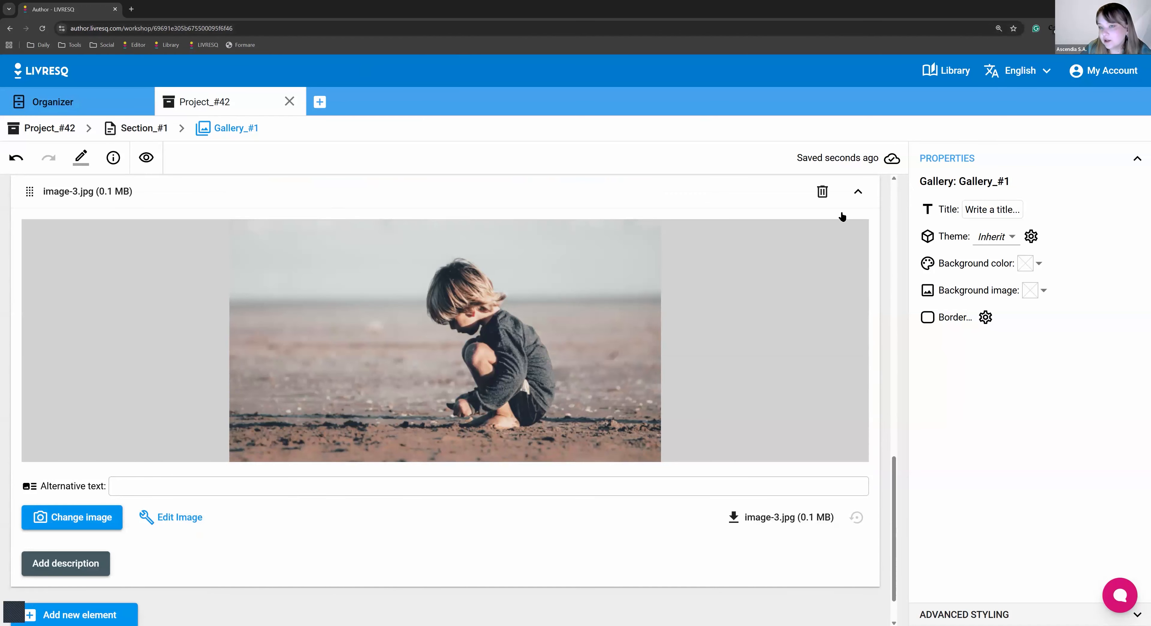
left_click(824, 193)
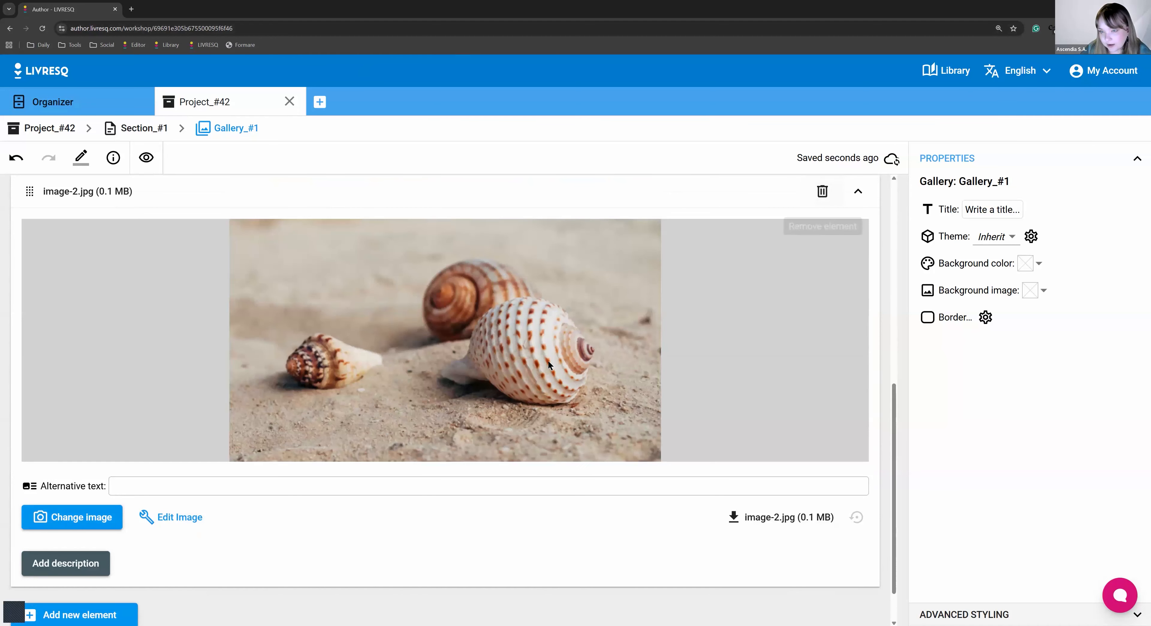
scroll(511, 357, "down", 1)
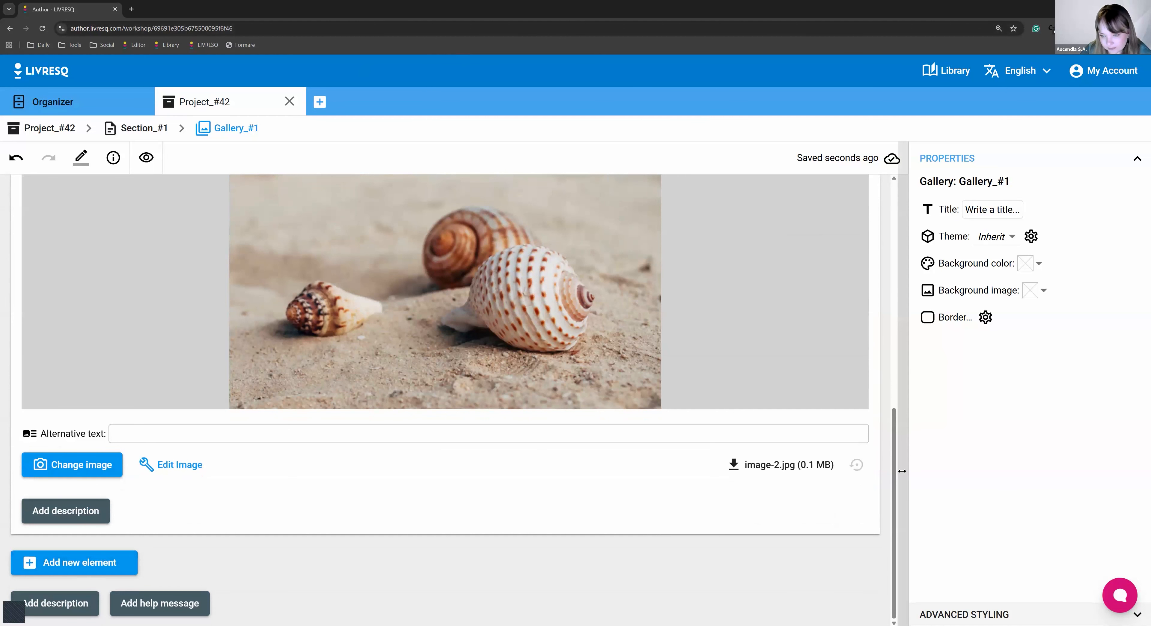
left_click_drag(894, 458, 903, 205)
scroll(262, 494, "down", 10)
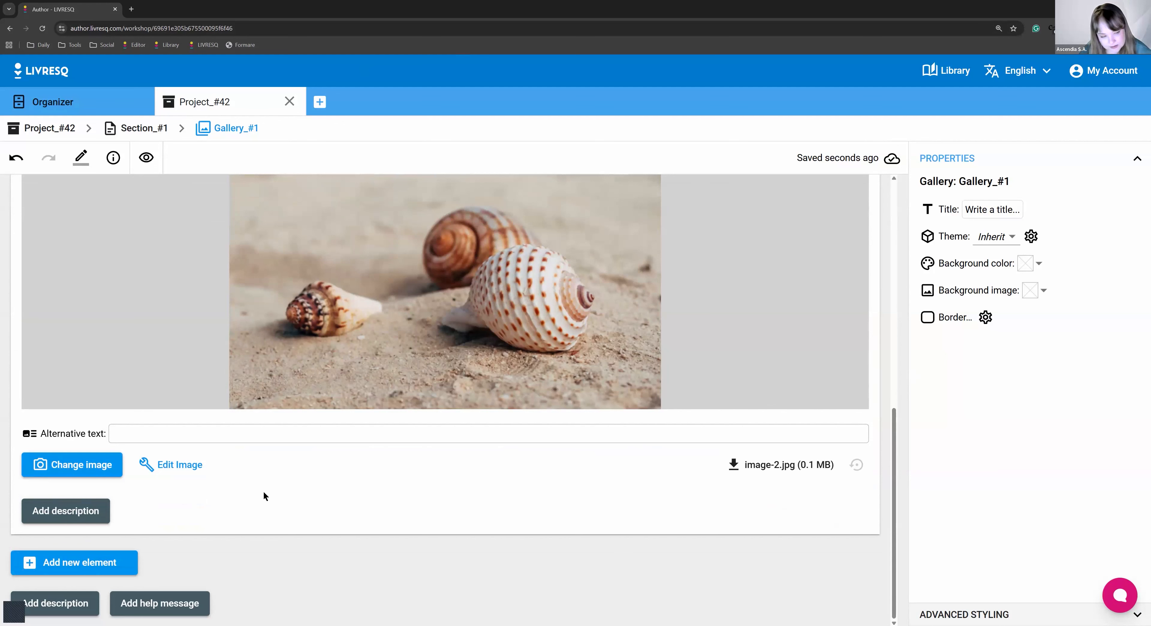
Undo the deletion to restore the child photo and add a new gallery element.
left_click(16, 158)
scroll(366, 568, "down", 8)
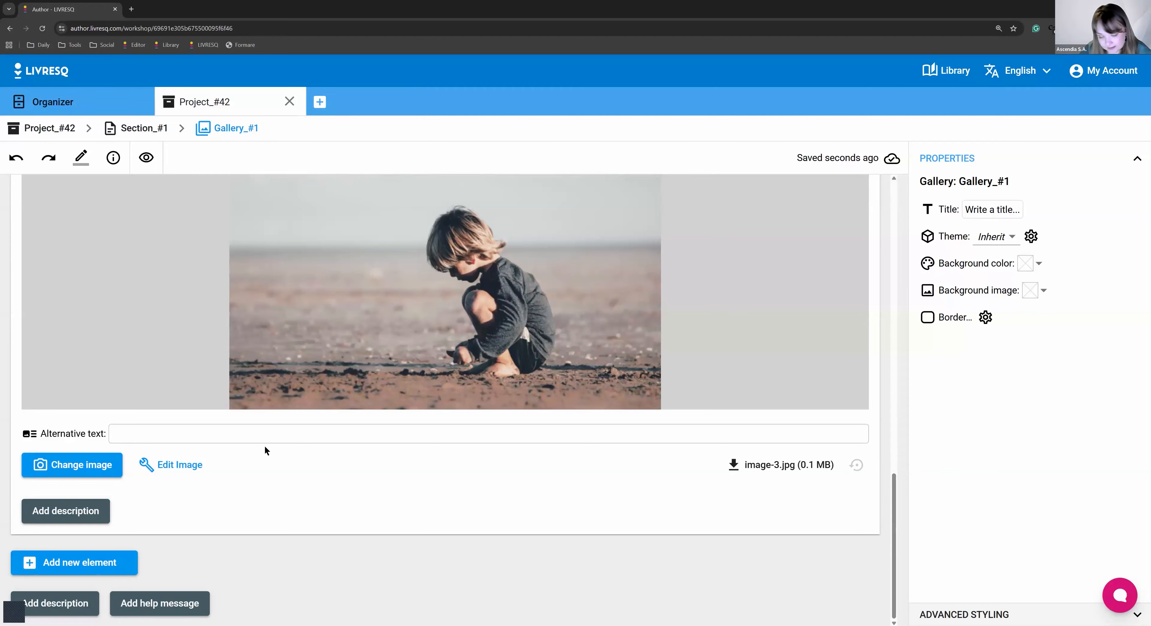
left_click(80, 565)
scroll(428, 479, "down", 8)
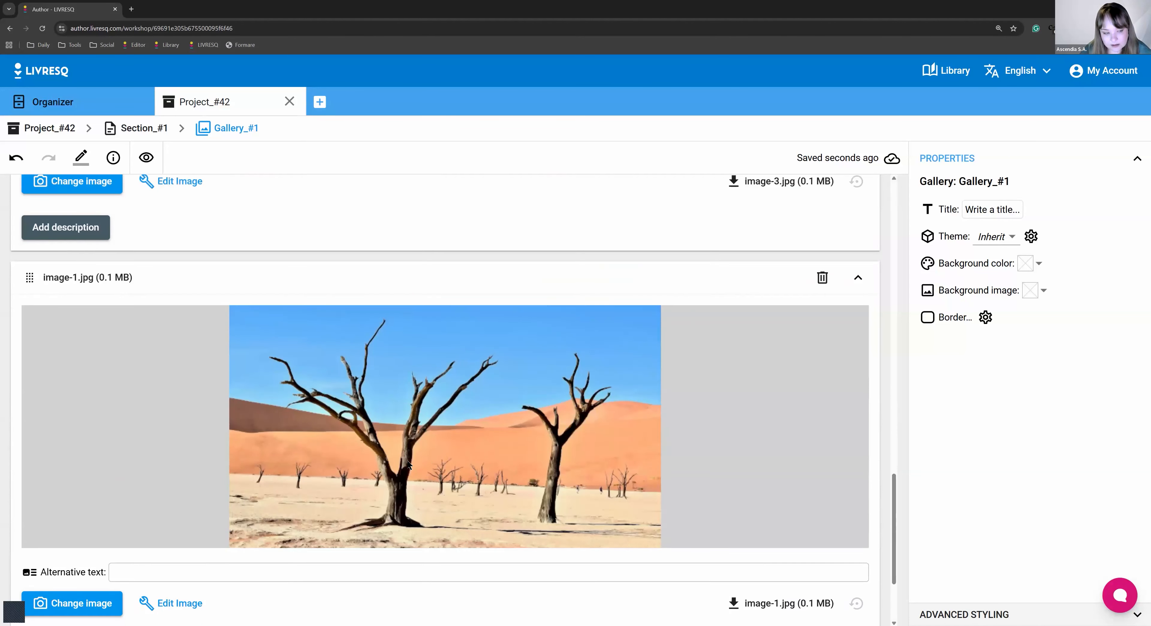
scroll(185, 530, "up", 2)
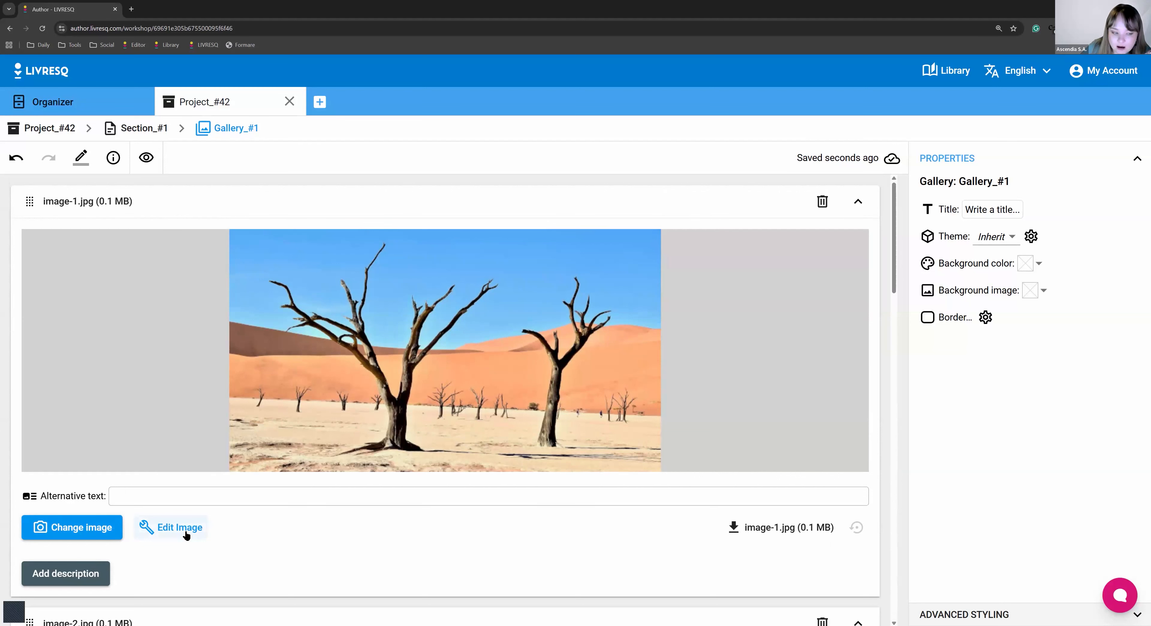
left_click(180, 528)
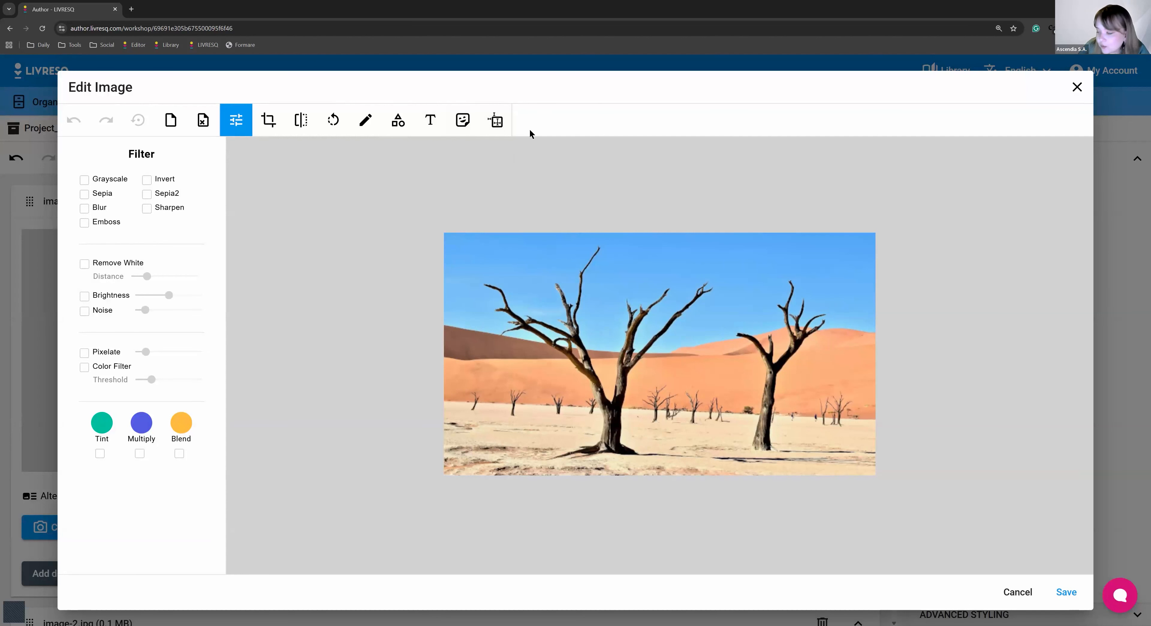
left_click(1077, 86)
left_click(300, 493)
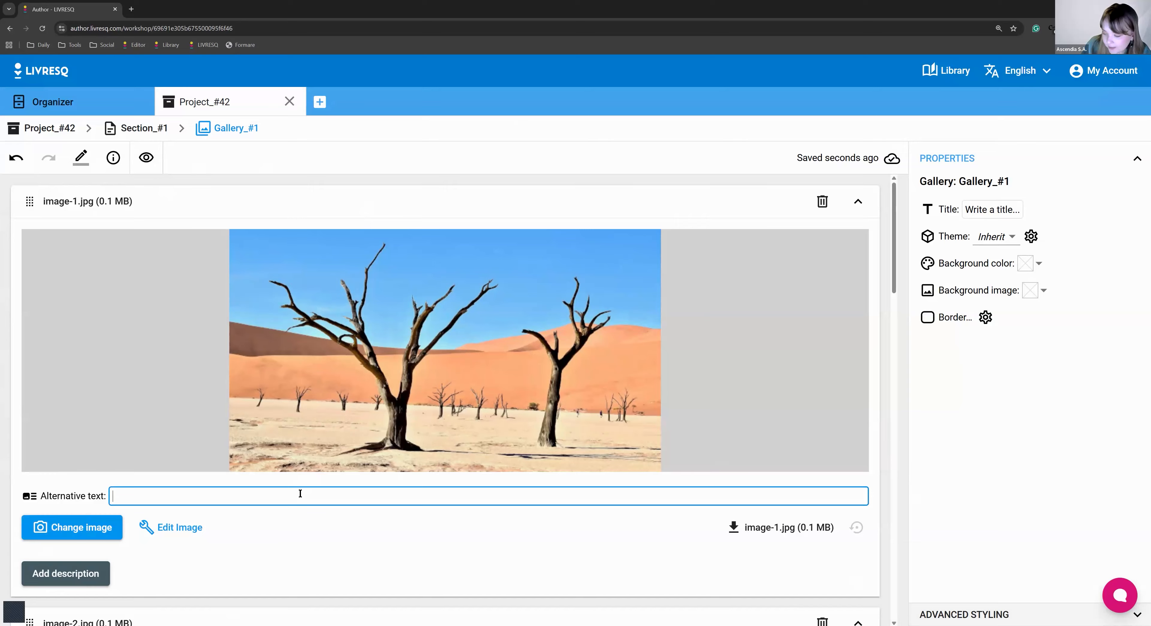
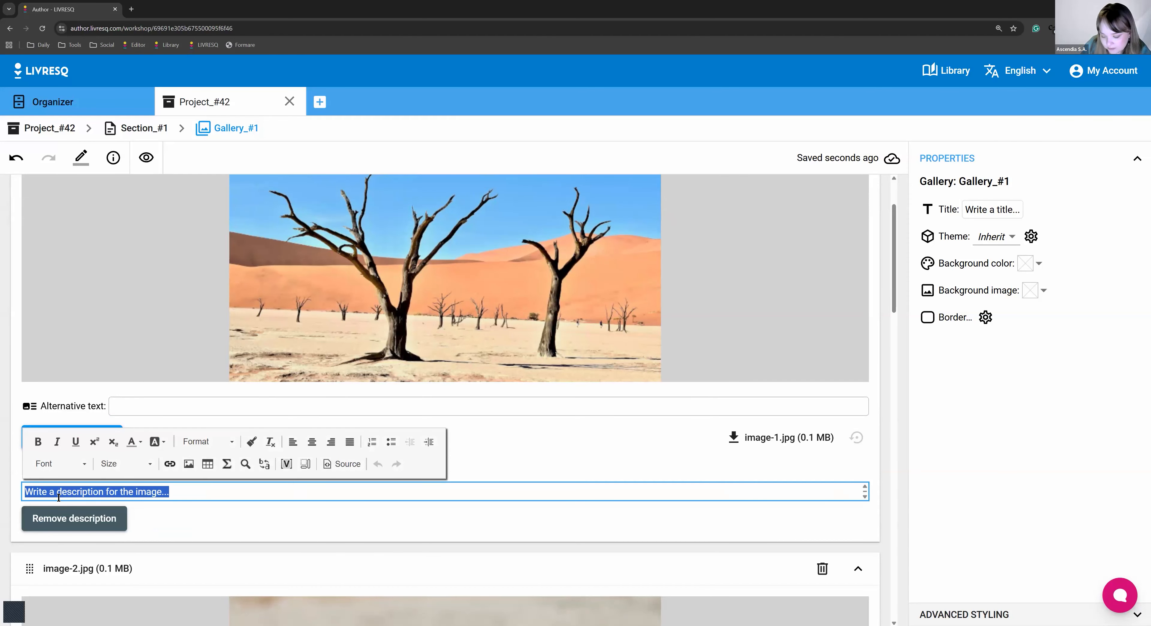
Remove the empty description from image-1.jpg in Gallery_#1.
left_click(186, 534)
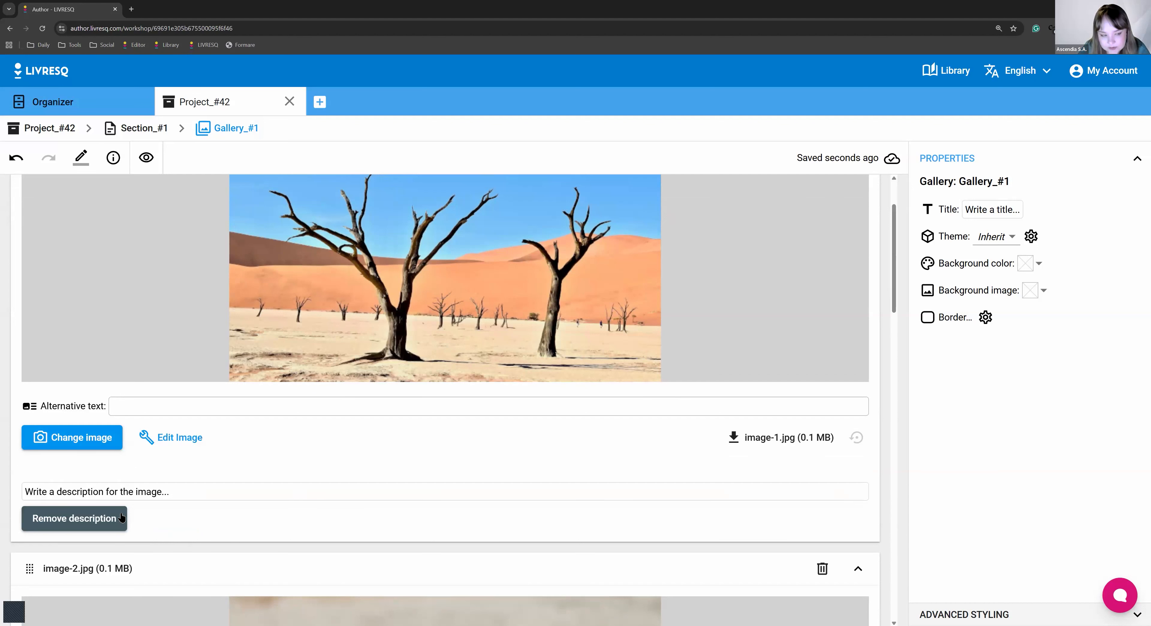
left_click(102, 520)
scroll(156, 378, "up", 1)
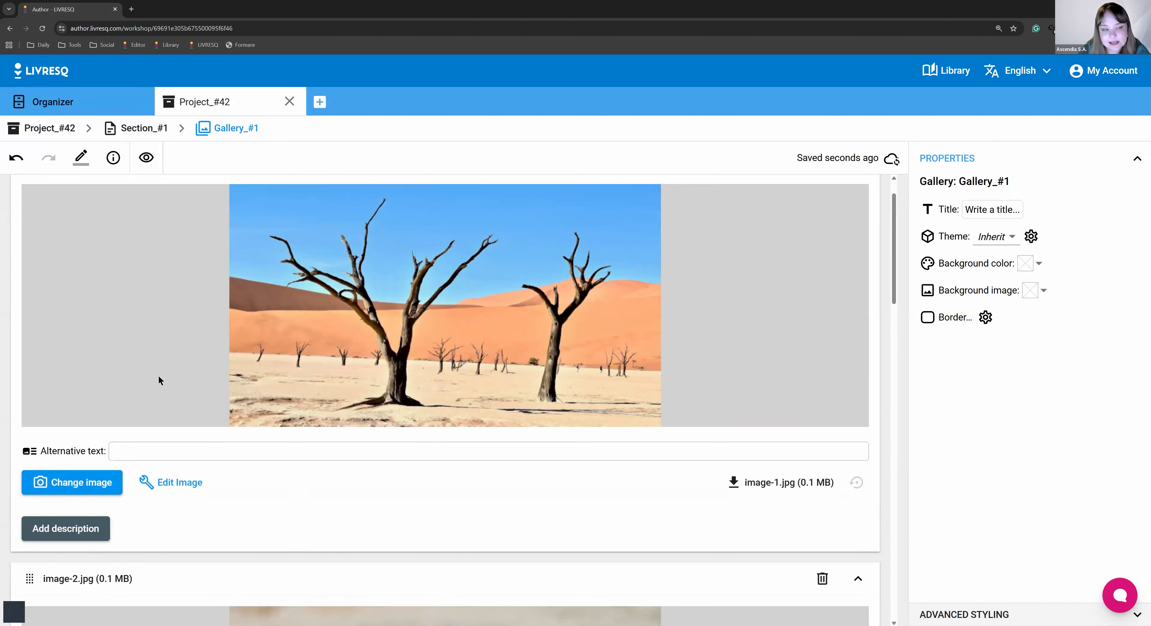
scroll(145, 369, "down", 10)
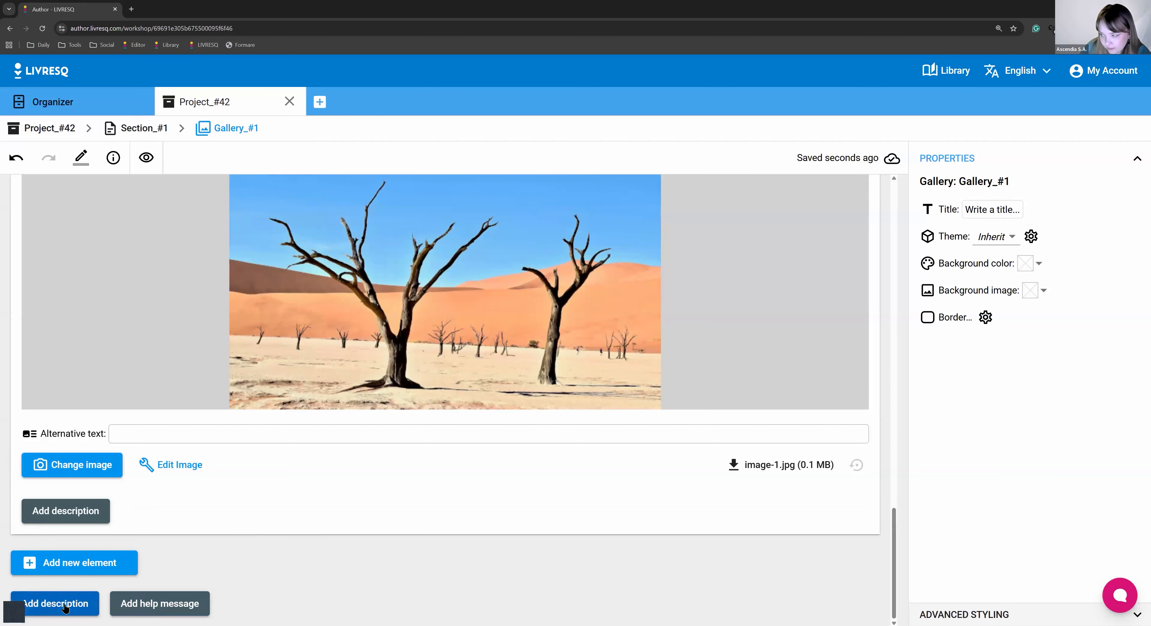
Give image-1.jpg the caption 'Description 1'.
scroll(55, 608, "up", 2)
left_click(66, 573)
type("Description 1")
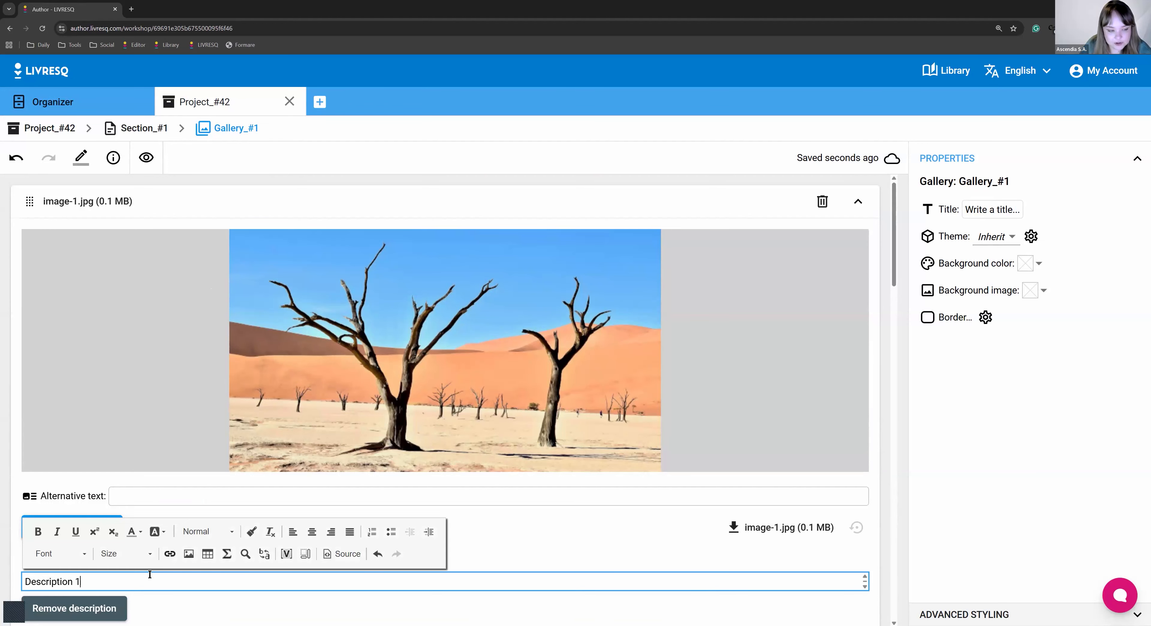
Caption the shell image (image-2.jpg) 'Description 2' and go back to the Section_#1 layout.
left_click(205, 600)
scroll(175, 554, "down", 8)
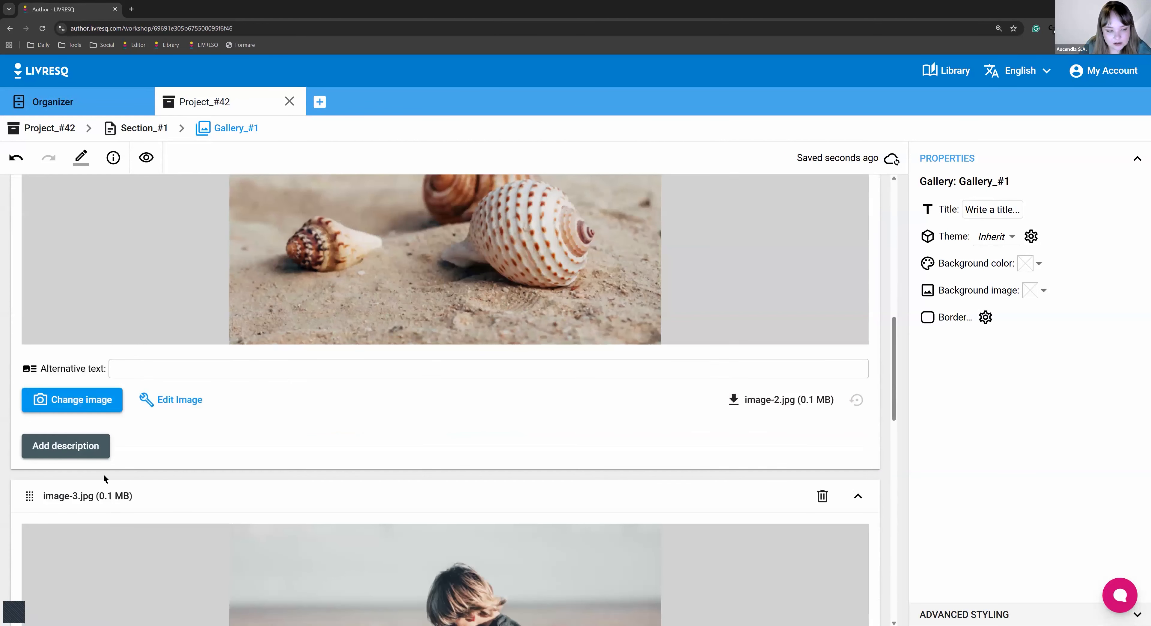
left_click(95, 447)
type("Des")
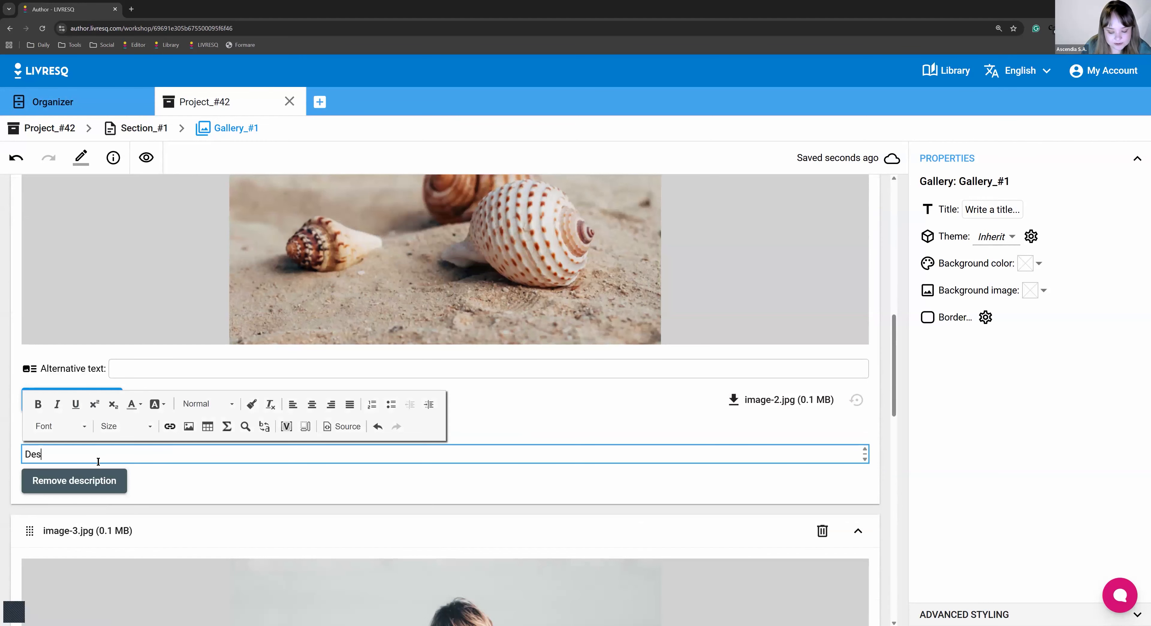
type("cription 2")
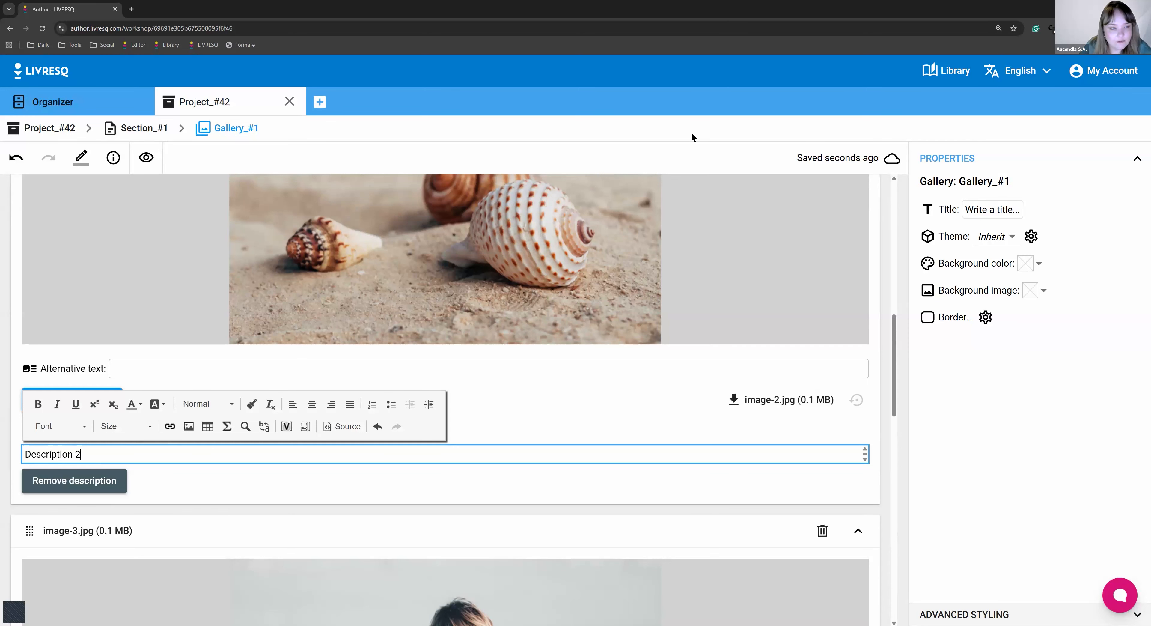
left_click(143, 130)
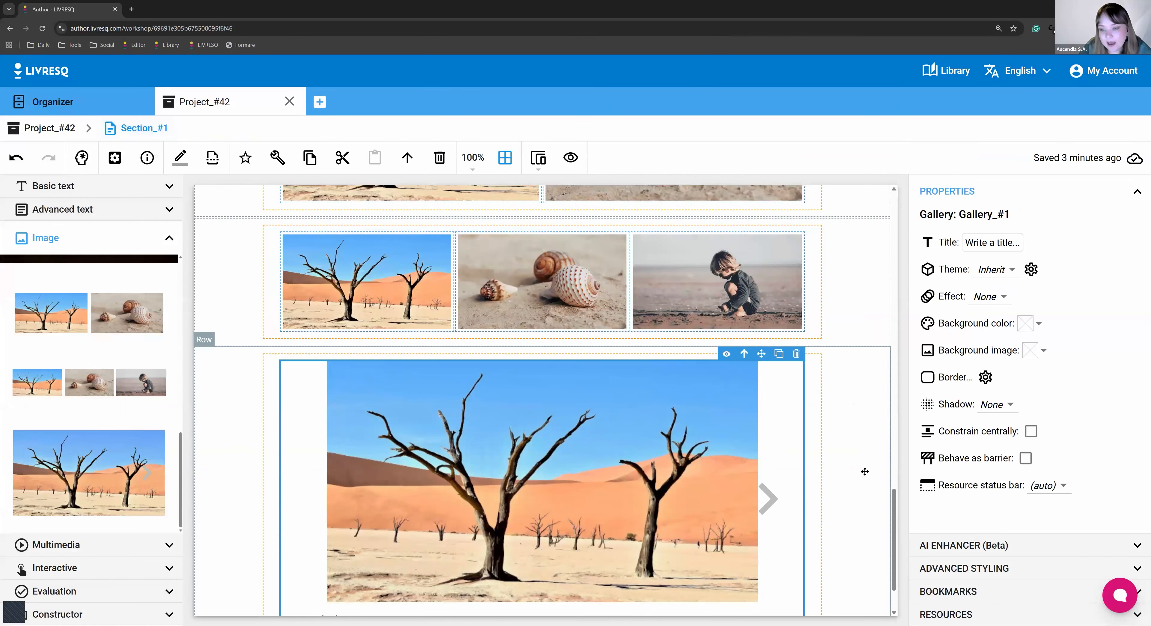
left_click(868, 381)
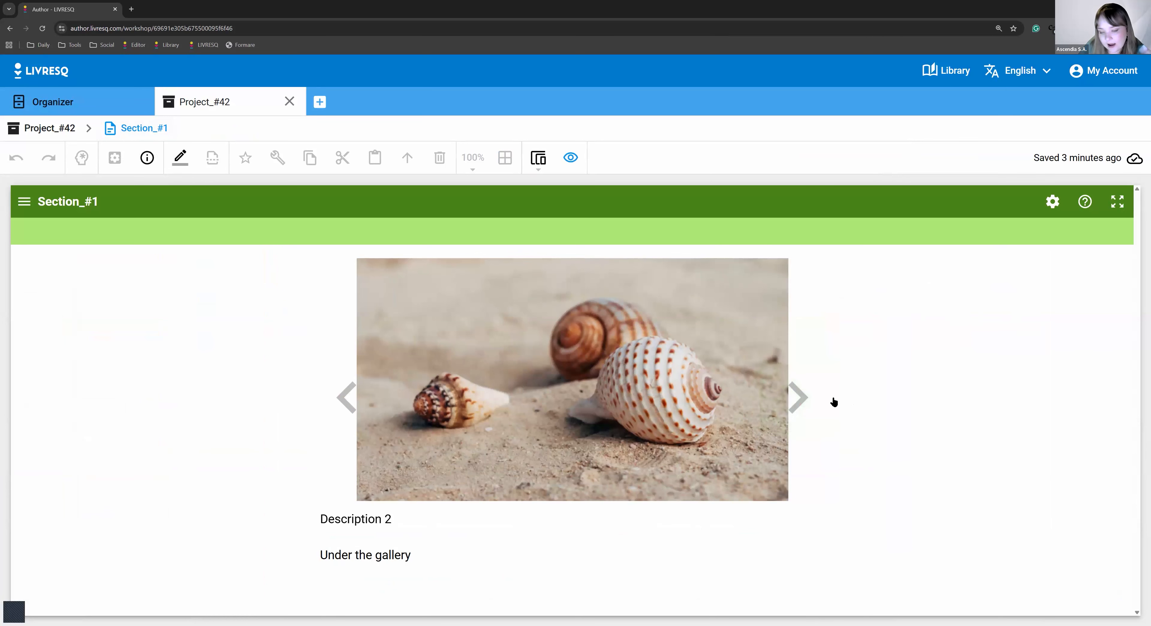
left_click(814, 410)
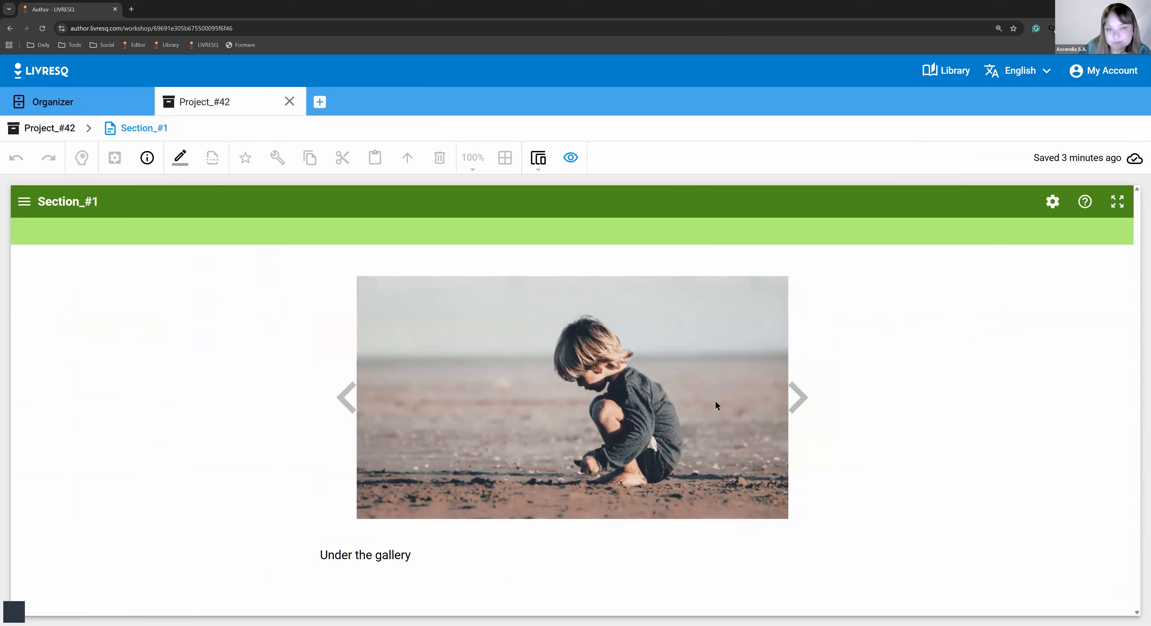
Leave preview and open the desert image in the three-image row as Image_#8.
left_click(571, 157)
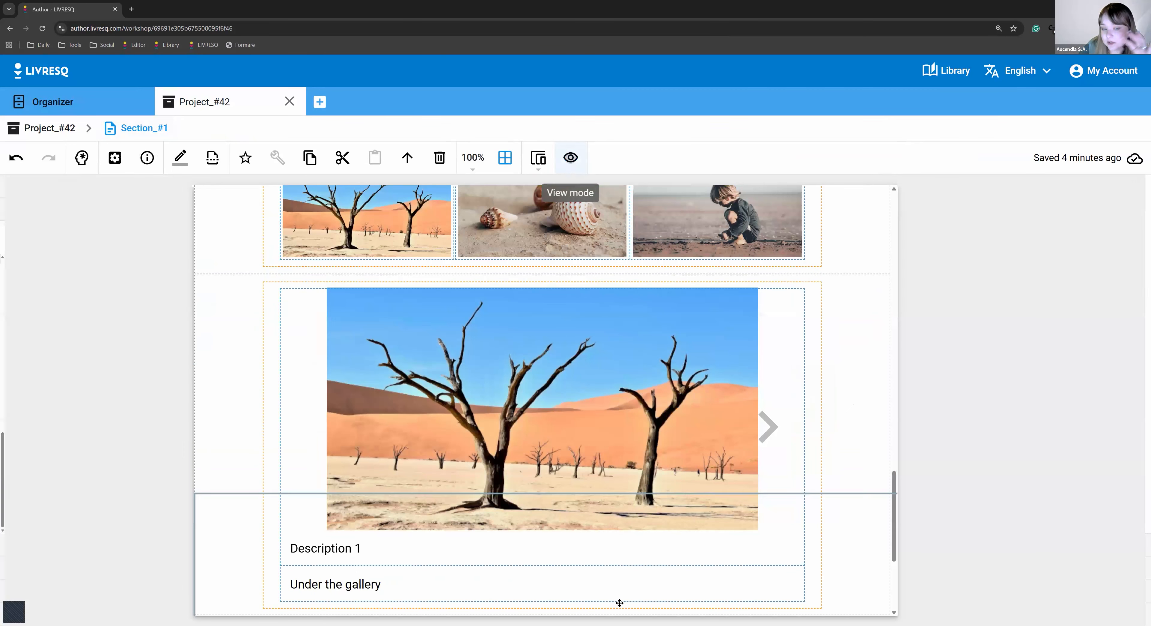
scroll(362, 307, "up", 3)
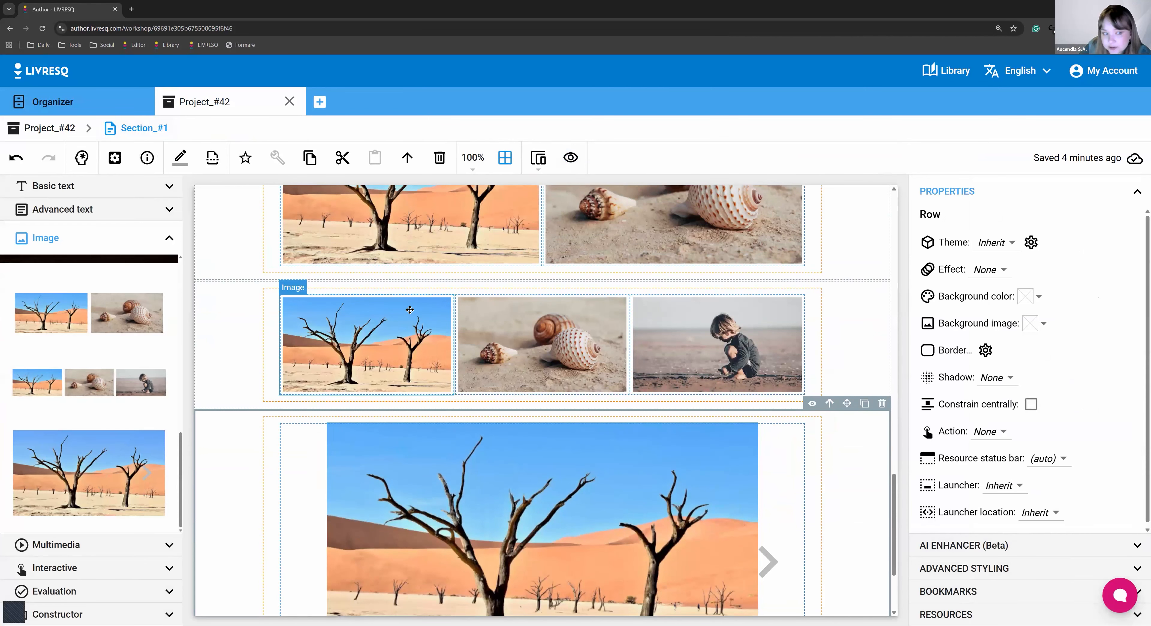
double_click(380, 364)
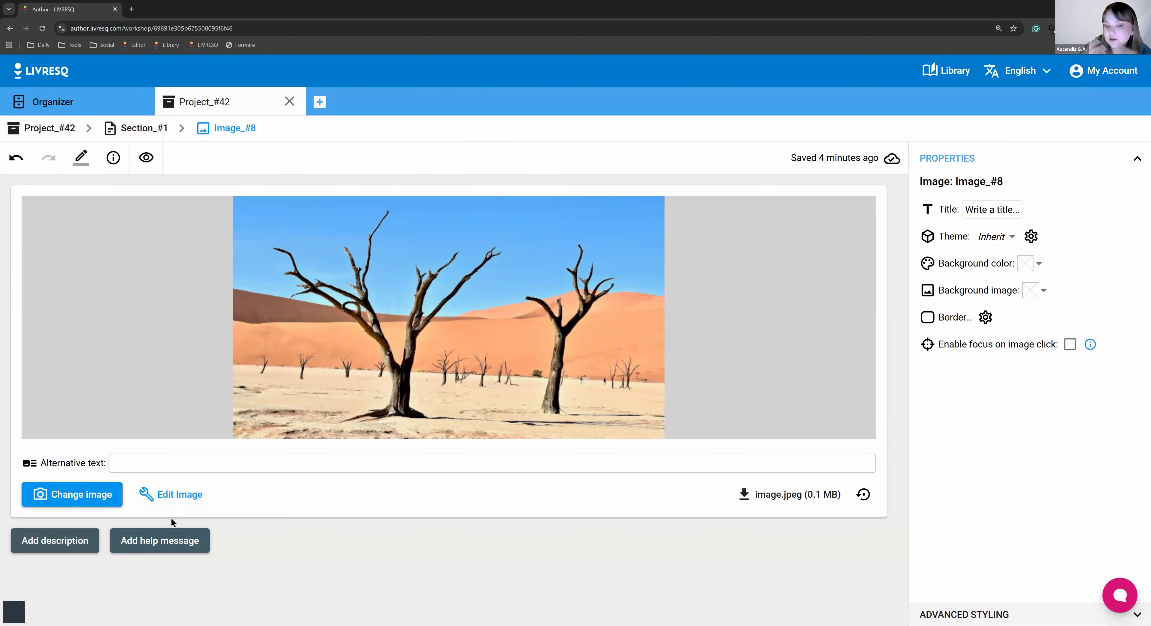
left_click(143, 128)
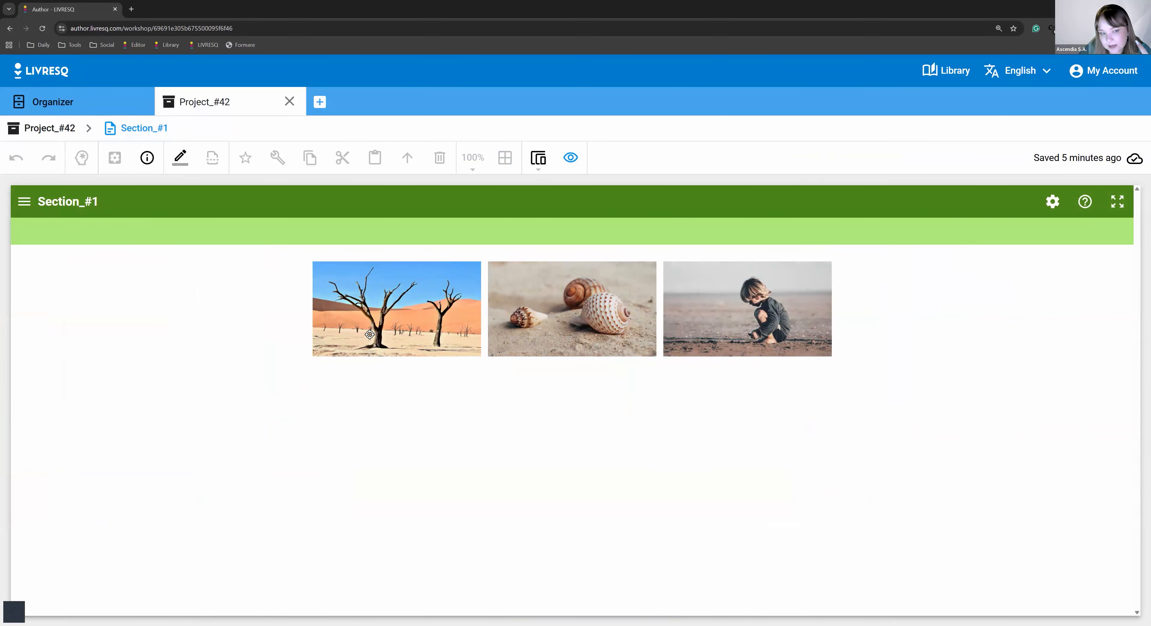
Test the desert thumbnail's click-to-enlarge in preview, then reopen Image_#8 for editing.
left_click(370, 334)
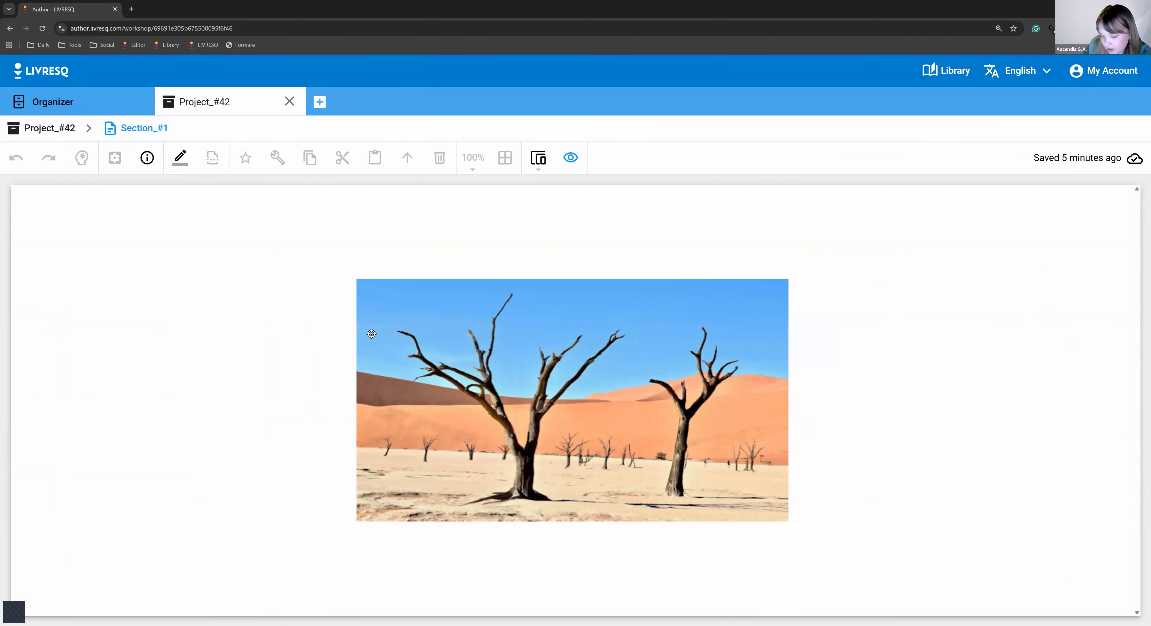
left_click(361, 340)
double_click(369, 334)
left_click(1070, 344)
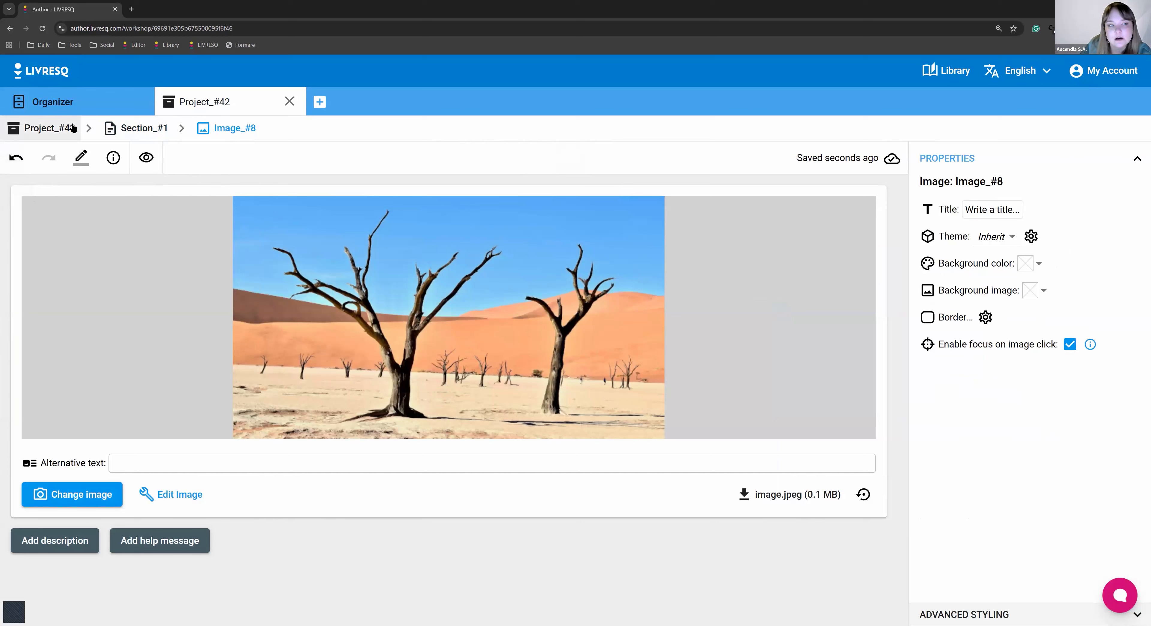
Return to Section_#1, select the three-image row, and scroll to the canvas top.
left_click(143, 129)
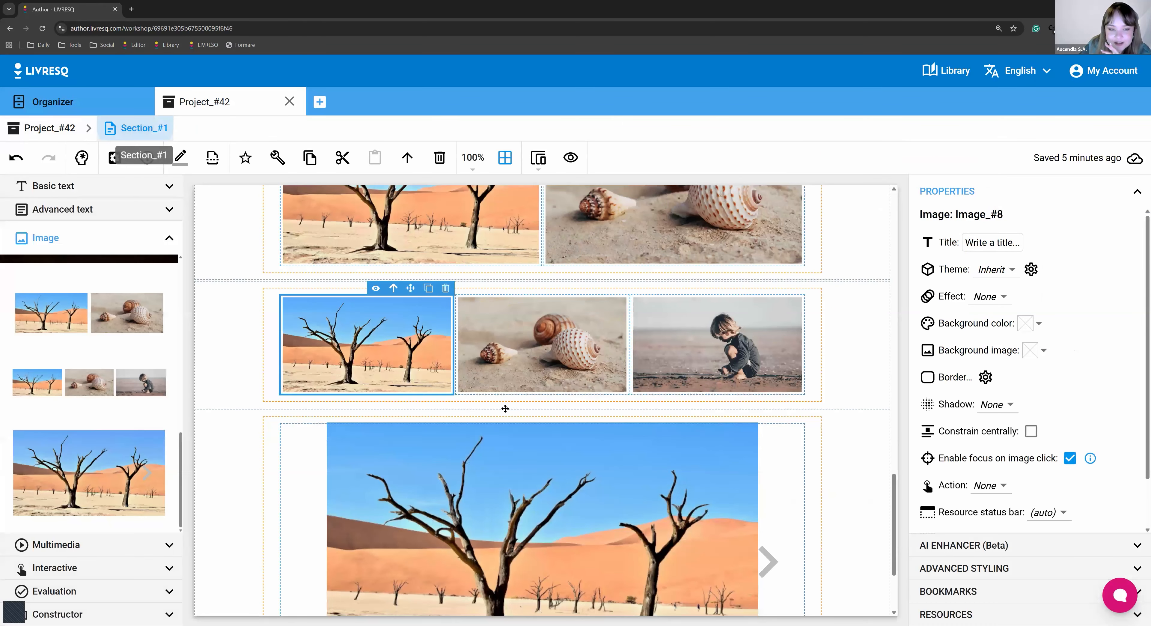
left_click(843, 343)
scroll(398, 465, "up", 15)
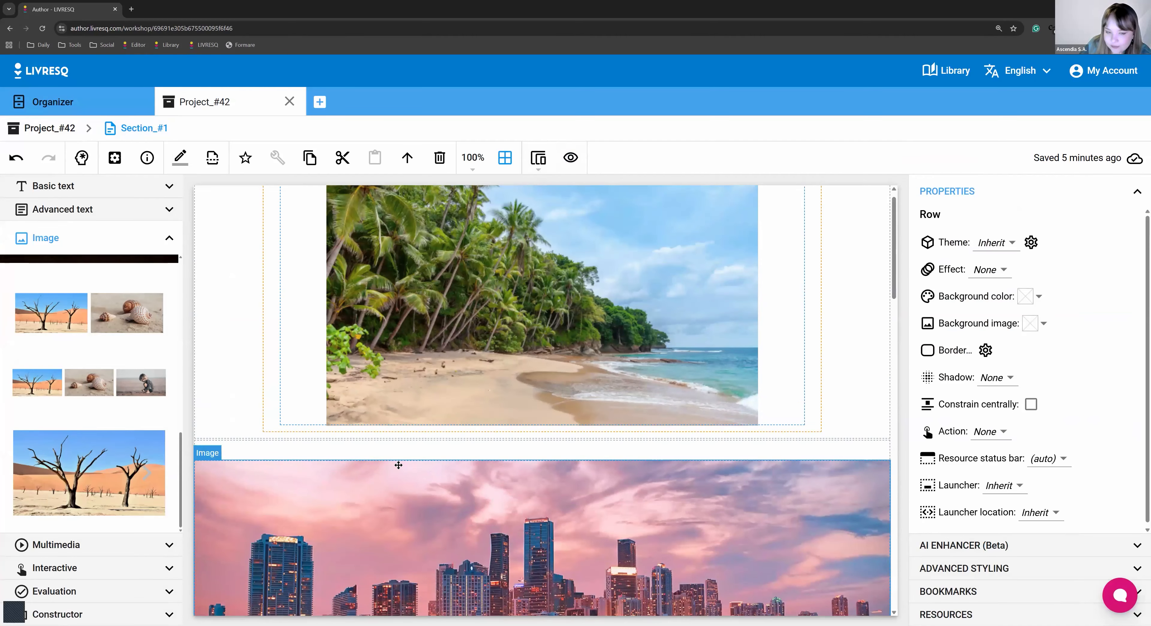